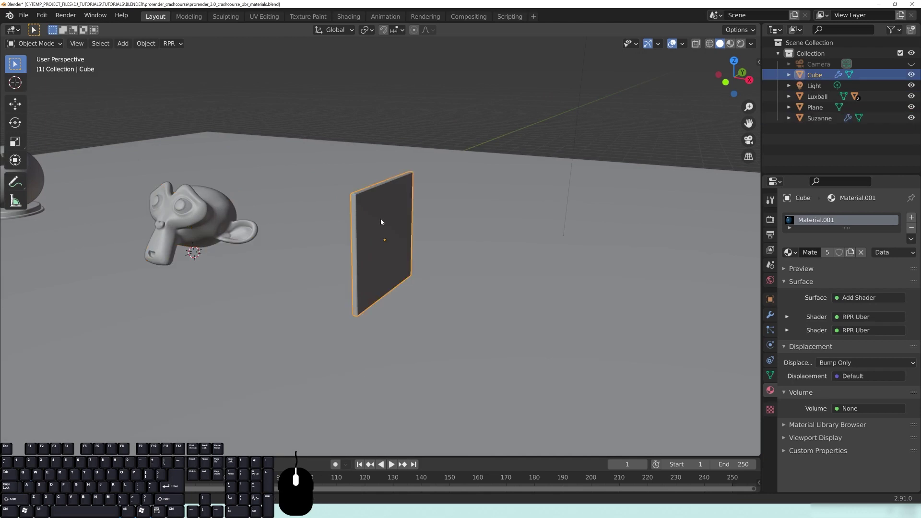
Examine the Luxball, Suzanne and the upright slab on the ground plane from several angles.
{"action": "scroll", "coordinate": [492, 226], "scroll_direction": "up", "scroll_amount": 2}
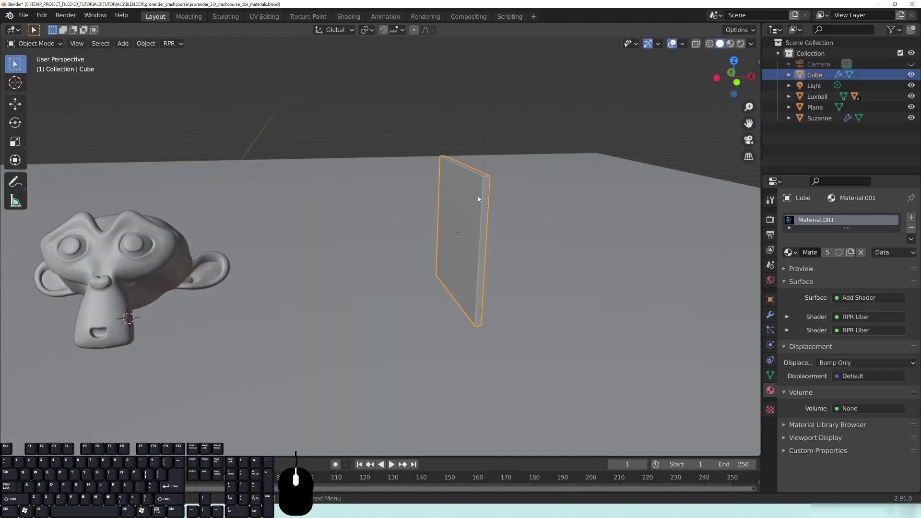
{"action": "scroll", "coordinate": [479, 199], "scroll_direction": "up", "scroll_amount": 5}
{"action": "scroll", "coordinate": [460, 185], "scroll_direction": "down", "scroll_amount": 7}
{"action": "middle_click_drag", "start_coordinate": [375, 238], "coordinate": [206, 224]}
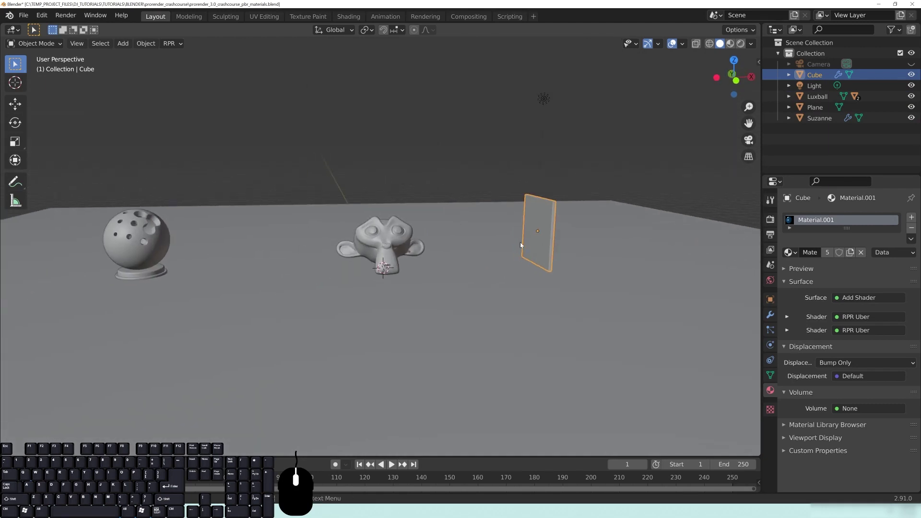
{"action": "middle_click_drag", "start_coordinate": [417, 228], "coordinate": [363, 238]}
{"action": "left_click", "coordinate": [374, 240]}
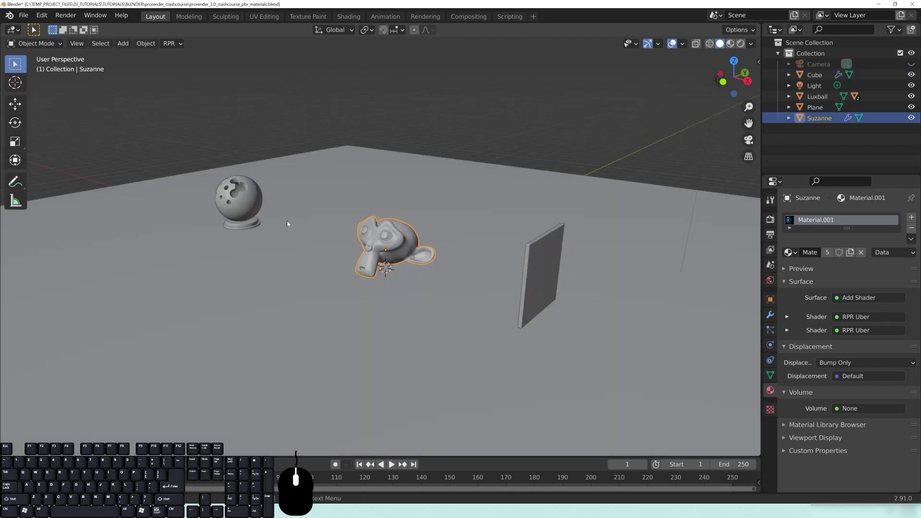
{"action": "middle_click_drag", "start_coordinate": [286, 221], "coordinate": [174, 229]}
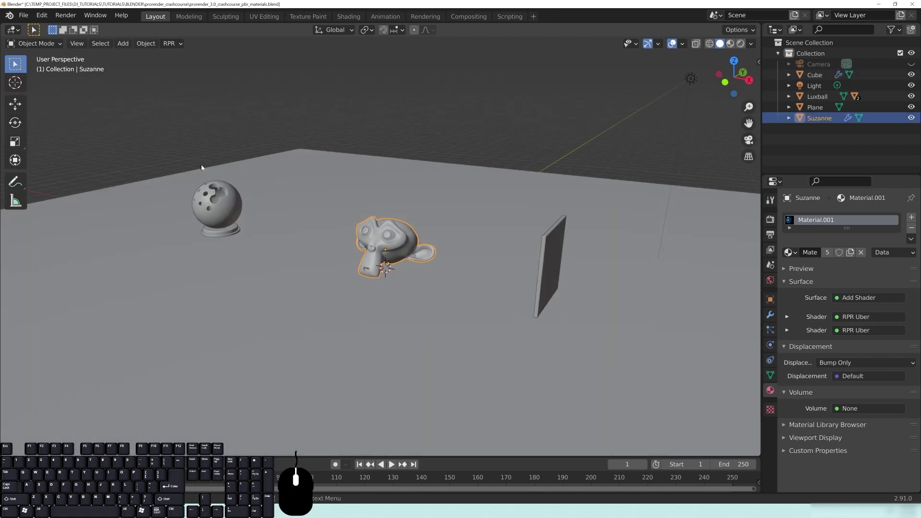
{"action": "middle_click_drag", "start_coordinate": [384, 239], "coordinate": [575, 233]}
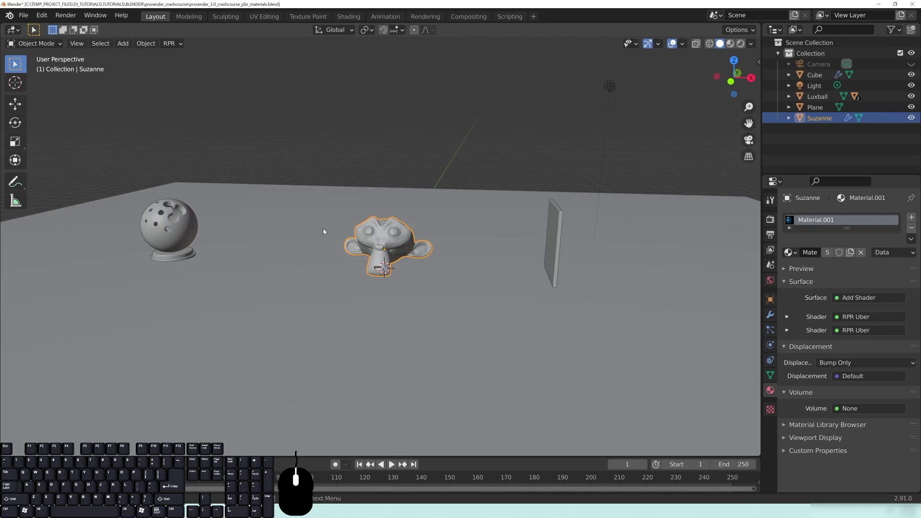
{"action": "middle_click_drag", "start_coordinate": [370, 226], "coordinate": [173, 218]}
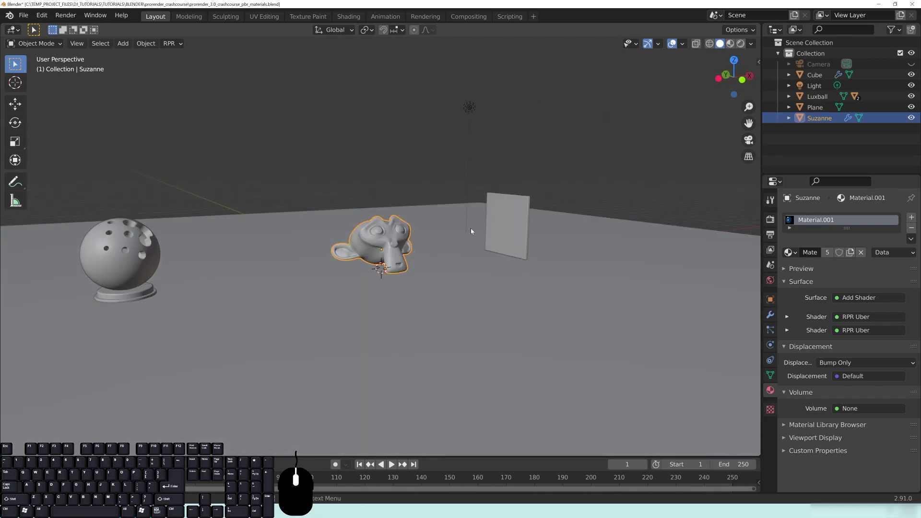
{"action": "middle_click_drag", "start_coordinate": [472, 231], "coordinate": [337, 240]}
{"action": "middle_click_drag", "start_coordinate": [430, 247], "coordinate": [320, 234]}
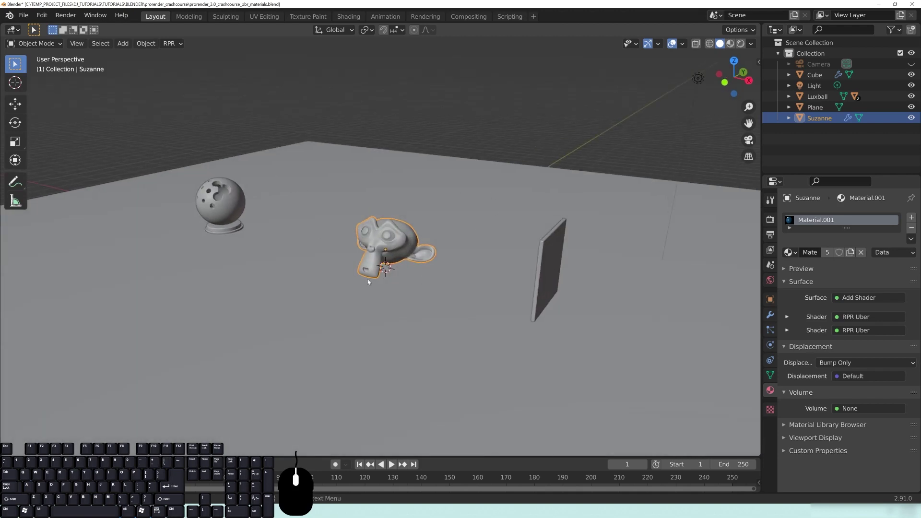
{"action": "middle_click_drag", "start_coordinate": [452, 256], "coordinate": [301, 236]}
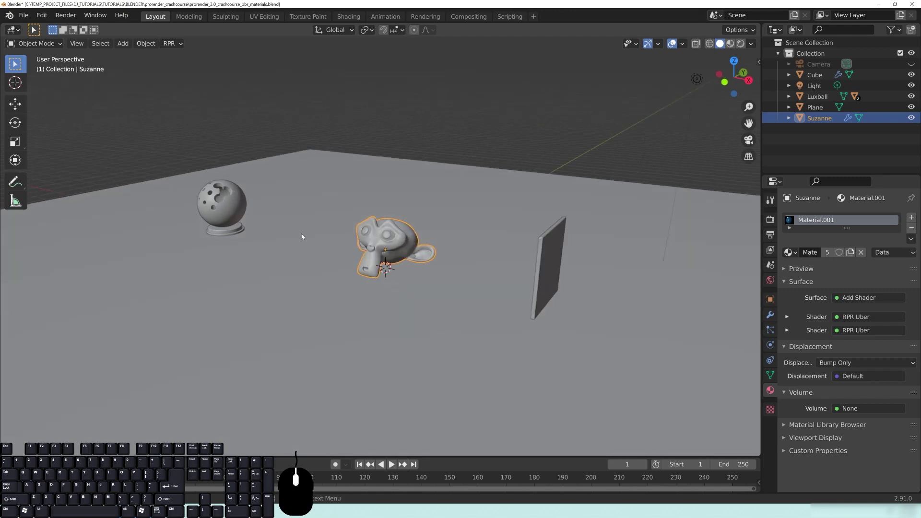
{"action": "middle_click_drag", "start_coordinate": [223, 219], "coordinate": [201, 198]}
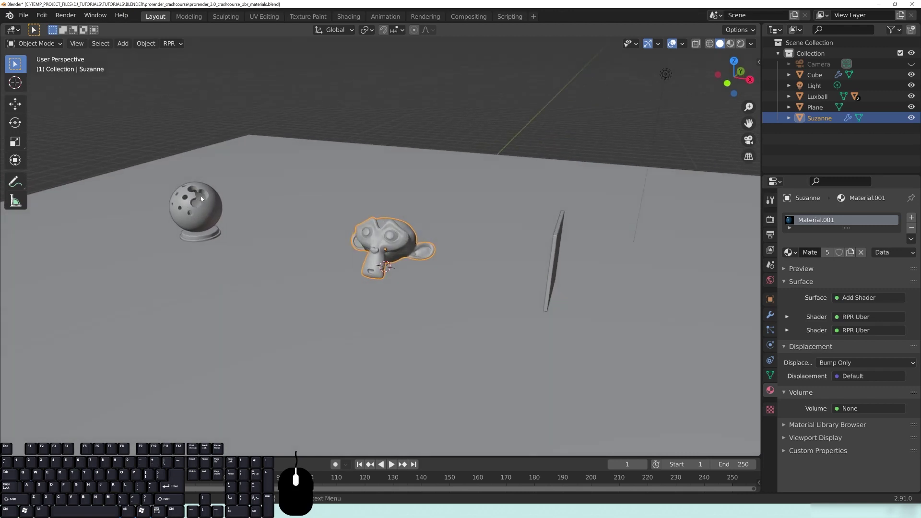
{"action": "middle_click_drag", "start_coordinate": [287, 225], "coordinate": [483, 248]}
{"action": "scroll", "coordinate": [503, 263], "scroll_direction": "down", "scroll_amount": 4}
Search the add-on preferences for "prore" and check the Radeon ProRender add-on's version details.
{"action": "left_click", "coordinate": [44, 16]}
{"action": "left_click", "coordinate": [41, 15]}
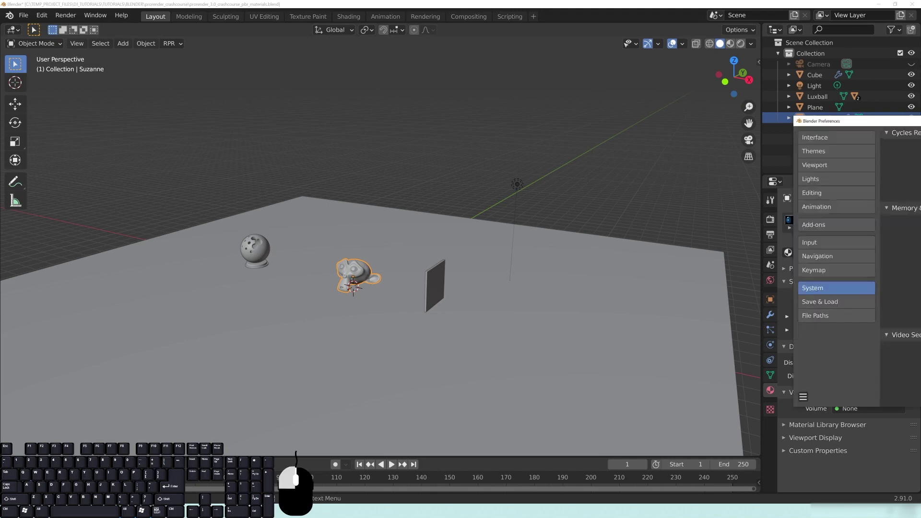
{"action": "left_click", "coordinate": [259, 233]}
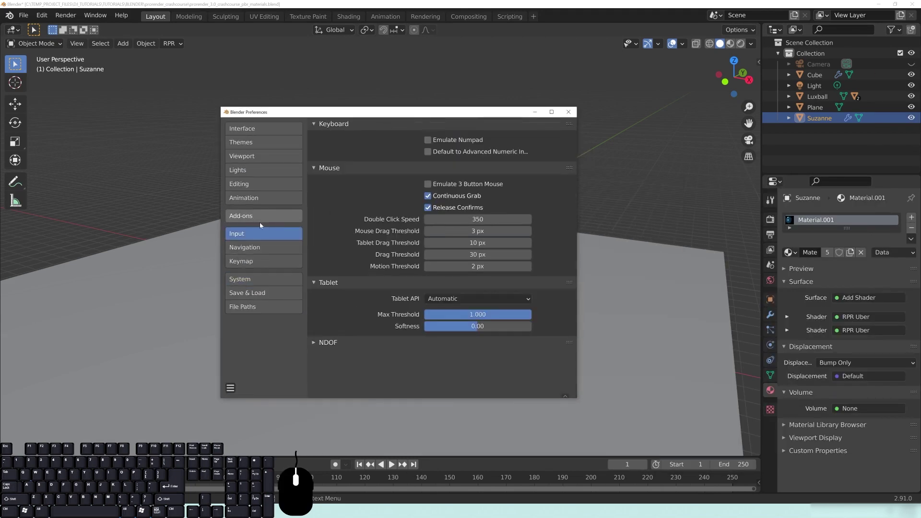
{"action": "left_click", "coordinate": [260, 217]}
{"action": "left_click", "coordinate": [499, 140]}
{"action": "type", "text": "pr"}
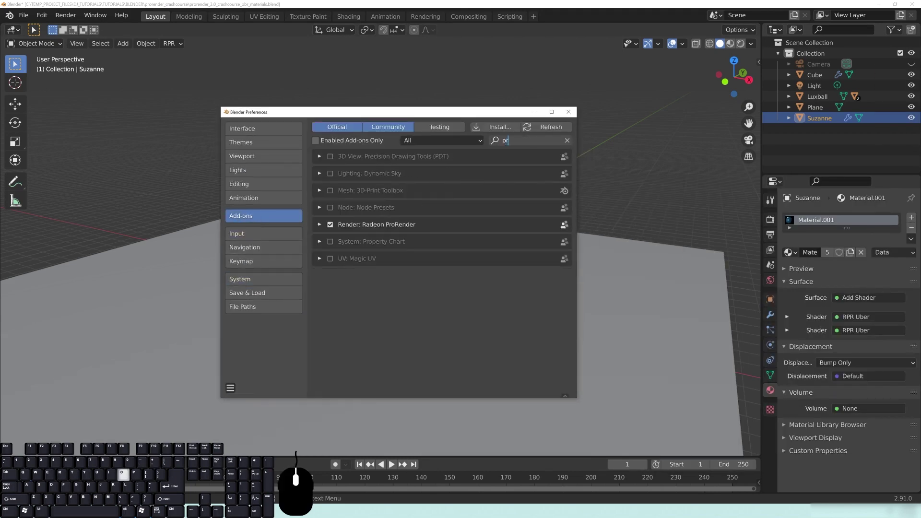
{"action": "type", "text": "ore"}
{"action": "left_click", "coordinate": [319, 156]}
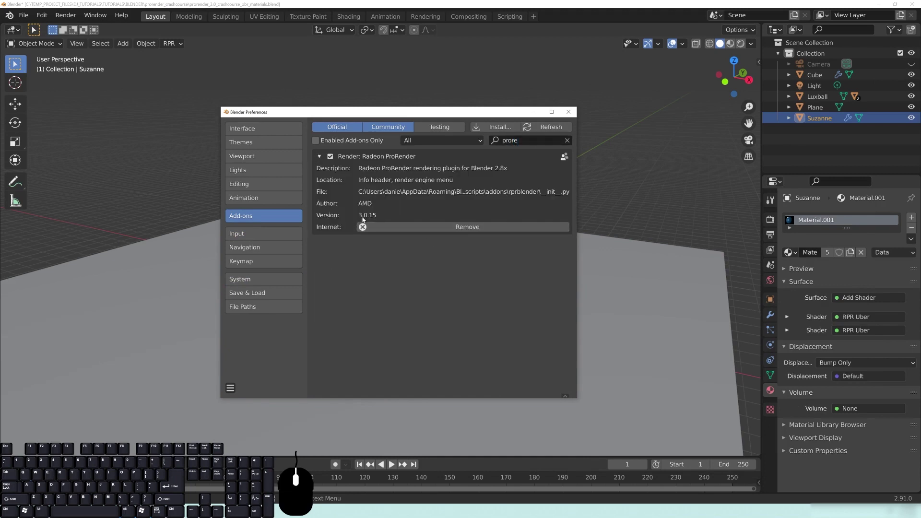
{"action": "left_click", "coordinate": [569, 112]}
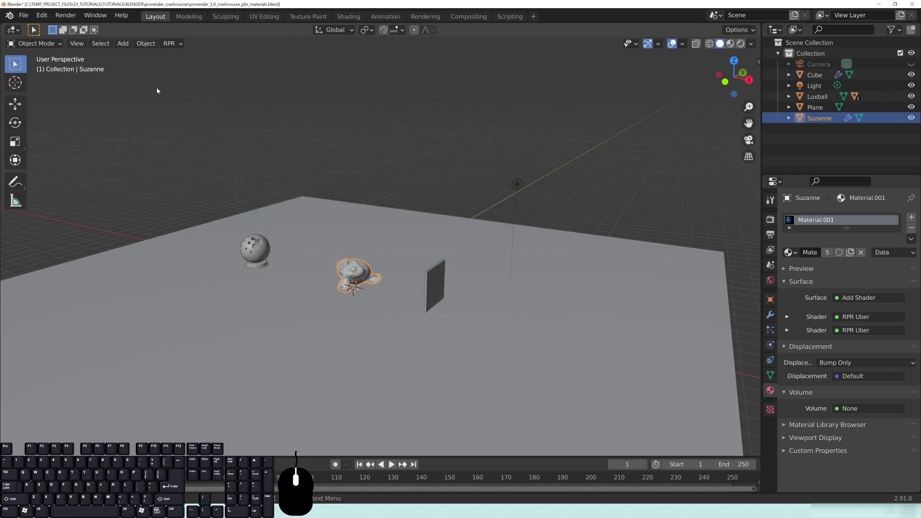
Set the ProRender viewport render quality to Full.
{"action": "left_click", "coordinate": [172, 44]}
{"action": "left_click", "coordinate": [212, 65]}
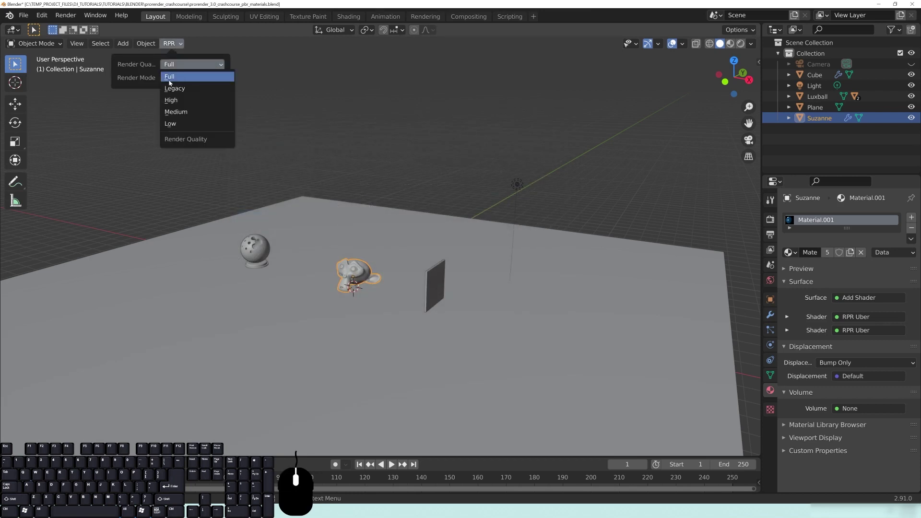
{"action": "left_click", "coordinate": [177, 76]}
{"action": "left_click", "coordinate": [180, 64]}
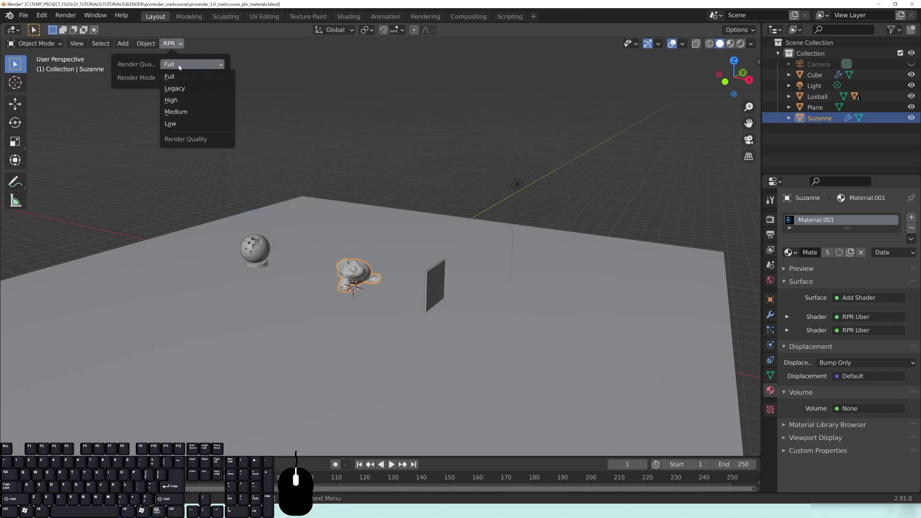
{"action": "left_click", "coordinate": [192, 76]}
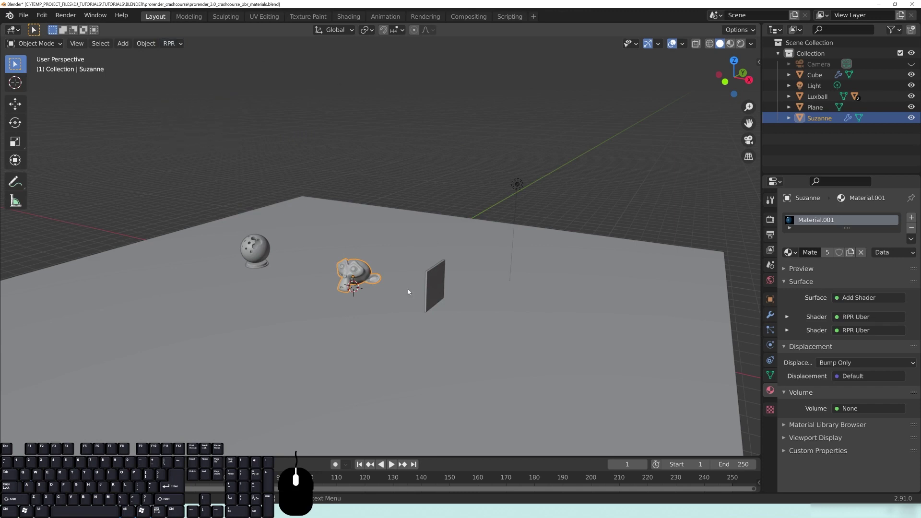
Look over the layout of the three display objects and the light above the ground plane.
{"action": "middle_click_drag", "start_coordinate": [263, 269], "coordinate": [353, 259]}
{"action": "scroll", "coordinate": [477, 312], "scroll_direction": "up", "scroll_amount": 2}
{"action": "middle_click_drag", "start_coordinate": [478, 312], "coordinate": [312, 278]}
{"action": "middle_click_drag", "start_coordinate": [374, 297], "coordinate": [161, 244], "text": "shift"}
{"action": "middle_click_drag", "start_coordinate": [396, 240], "coordinate": [457, 228]}
{"action": "middle_click_drag", "start_coordinate": [330, 210], "coordinate": [369, 204], "text": "shift"}
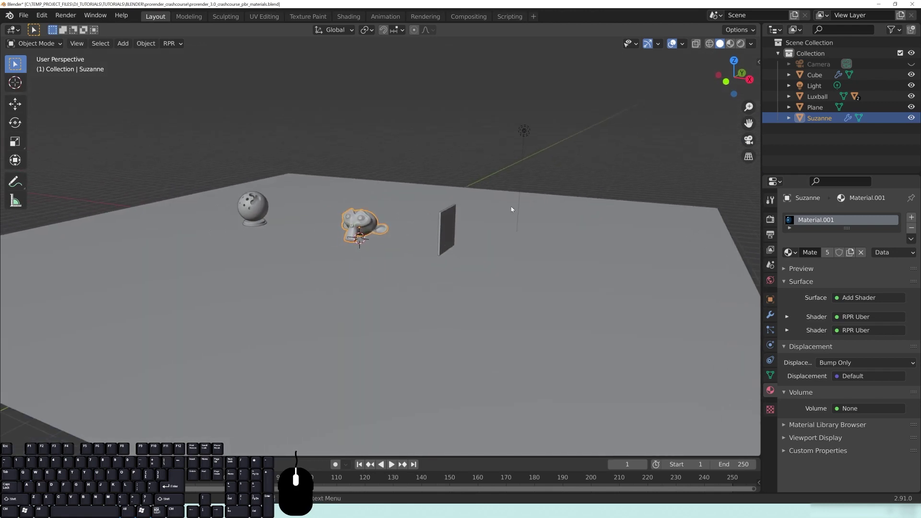
{"action": "middle_click_drag", "start_coordinate": [467, 250], "coordinate": [412, 268], "text": "shift"}
{"action": "scroll", "coordinate": [408, 270], "scroll_direction": "up", "scroll_amount": 2}
{"action": "middle_click_drag", "start_coordinate": [327, 268], "coordinate": [367, 260], "text": "shift"}
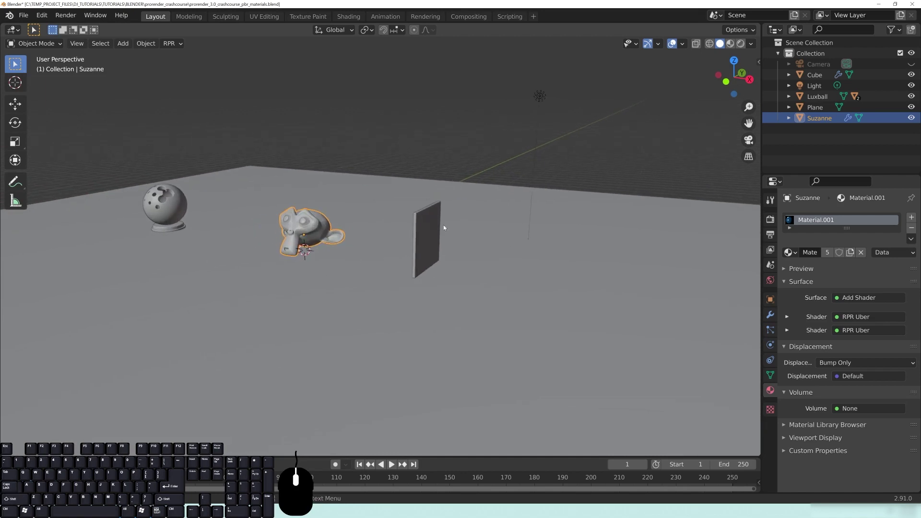
{"action": "middle_click_drag", "start_coordinate": [292, 180], "coordinate": [300, 190]}
{"action": "middle_click_drag", "start_coordinate": [259, 216], "coordinate": [287, 209], "text": "shift"}
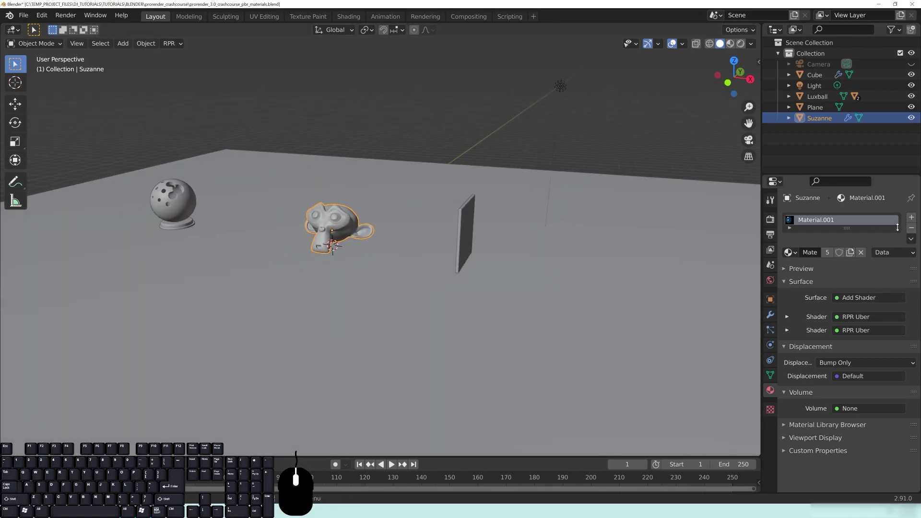
Remove Material.001 from Suzanne, the cube slab, the Luxball and the Luxball stand.
{"action": "left_click", "coordinate": [913, 229]}
{"action": "left_click", "coordinate": [471, 225]}
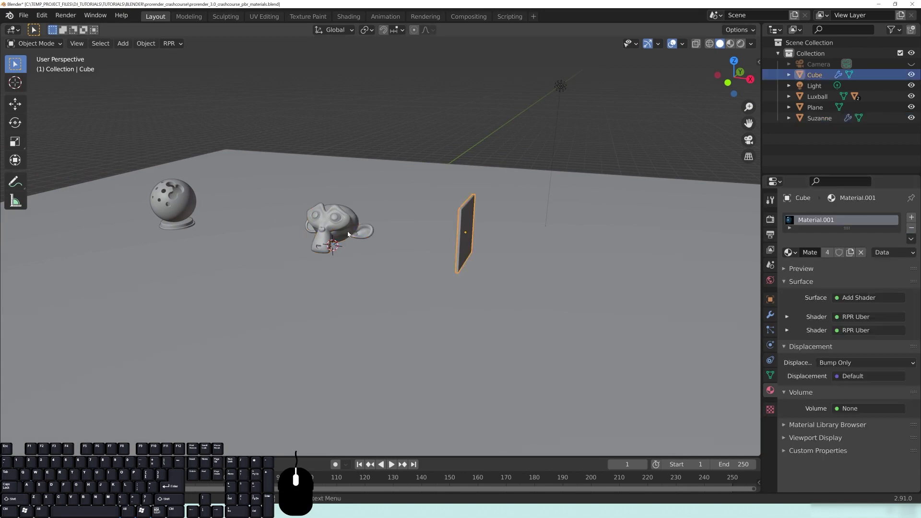
{"action": "left_click", "coordinate": [912, 229]}
{"action": "left_click", "coordinate": [818, 96]}
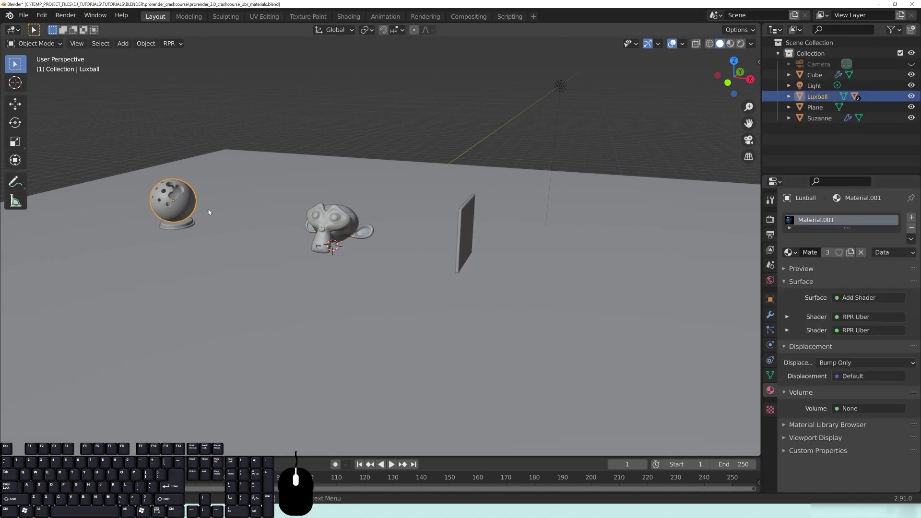
{"action": "left_click", "coordinate": [912, 229]}
{"action": "left_click", "coordinate": [176, 224]}
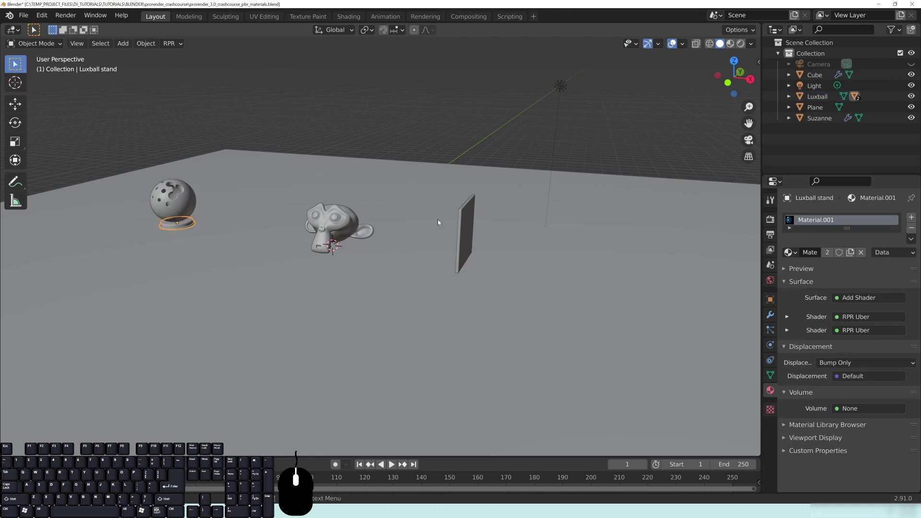
{"action": "left_click", "coordinate": [912, 229]}
{"action": "left_click", "coordinate": [175, 211]}
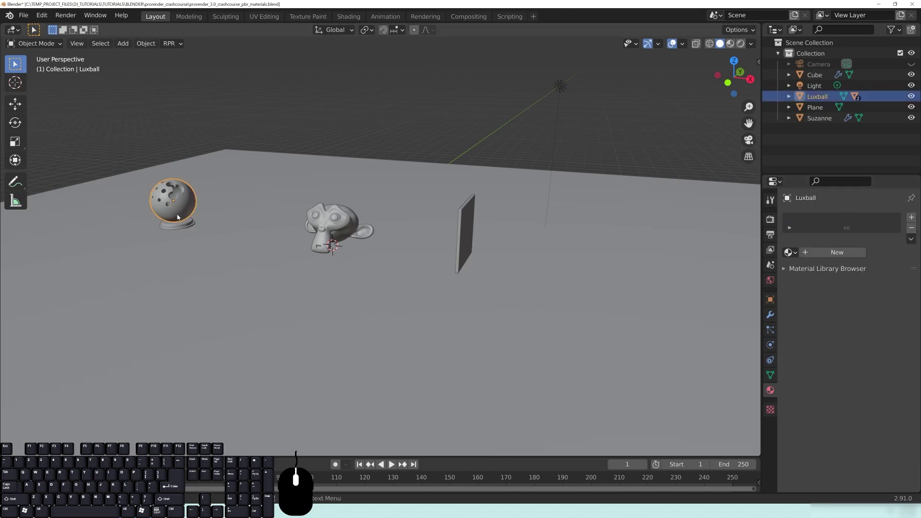
{"action": "left_click", "coordinate": [239, 215]}
{"action": "left_click", "coordinate": [331, 221]}
{"action": "left_click", "coordinate": [540, 263]}
Create a new world and load spruit_sunrise_4k.hdr from the HDRI folder as its IBL environment light image.
{"action": "middle_click_drag", "start_coordinate": [533, 267], "coordinate": [418, 195], "text": "shift"}
{"action": "left_click", "coordinate": [770, 280]}
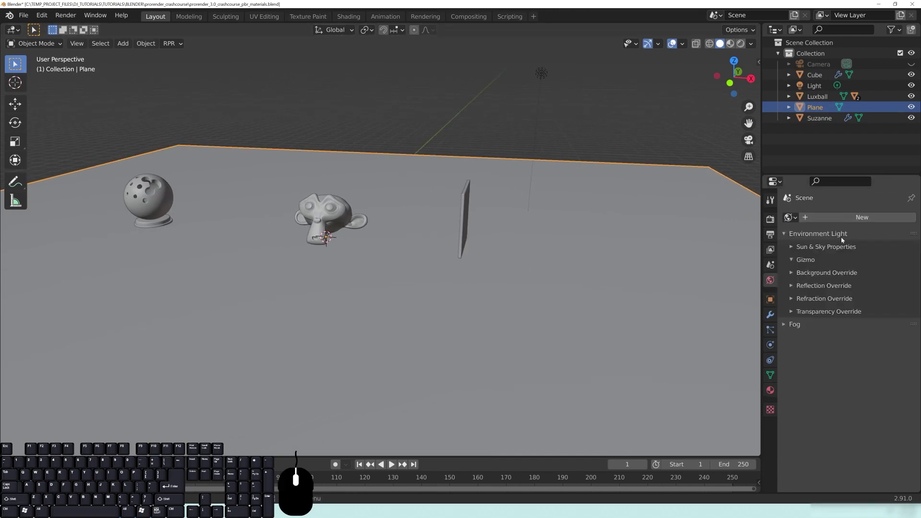
{"action": "left_click", "coordinate": [862, 217]}
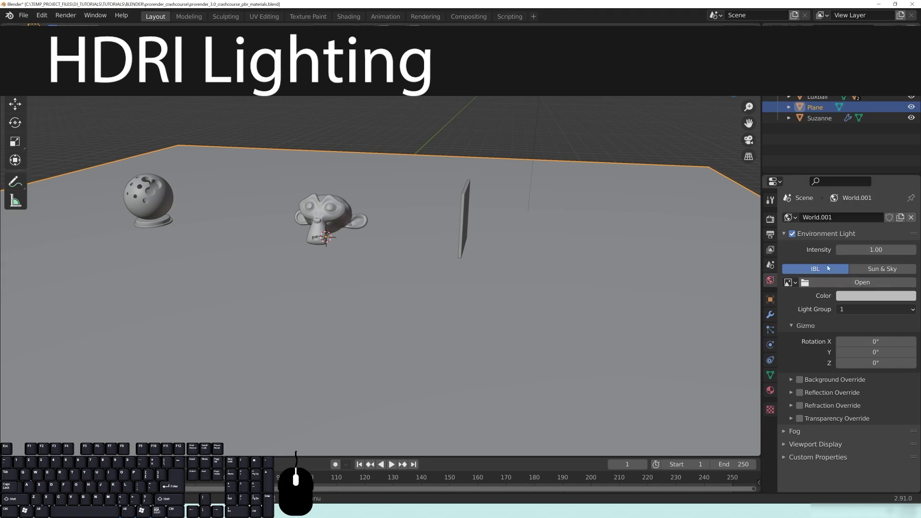
{"action": "left_click", "coordinate": [816, 282]}
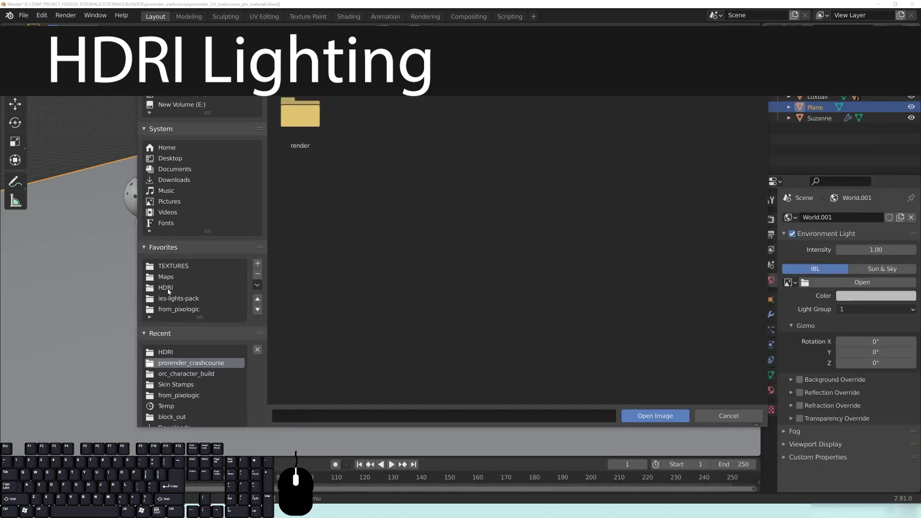
{"action": "left_click", "coordinate": [166, 288]}
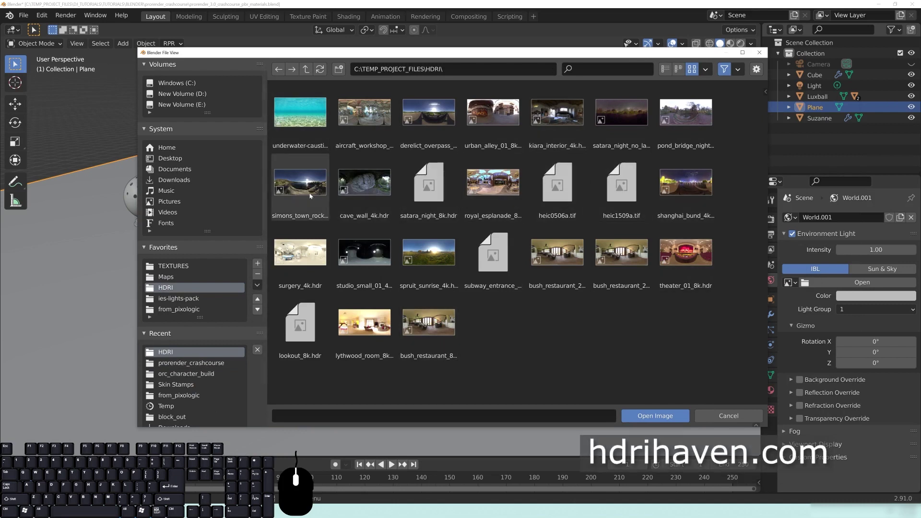
{"action": "double_click", "coordinate": [435, 262]}
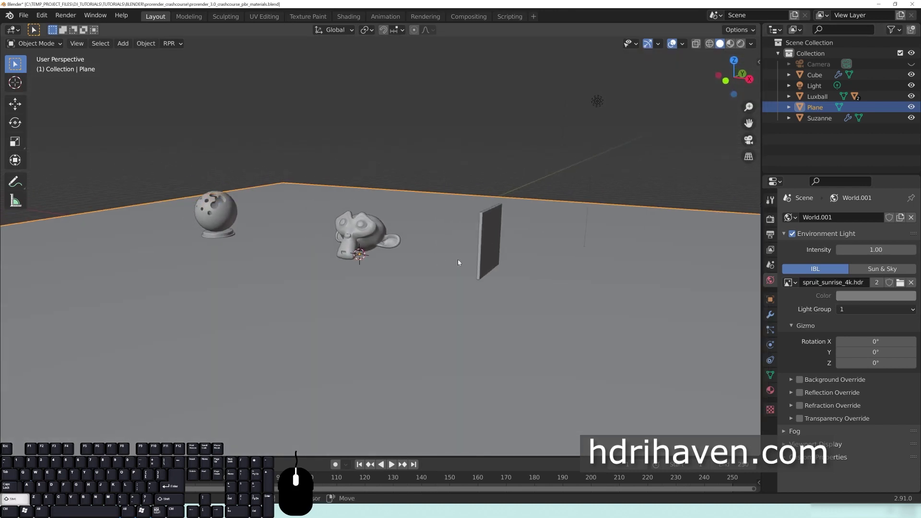
Deselect the ground plane and bring up the viewport shading choices.
{"action": "middle_click_drag", "start_coordinate": [458, 262], "coordinate": [471, 257]}
{"action": "left_click", "coordinate": [467, 191]}
{"action": "middle_click_drag", "start_coordinate": [467, 193], "coordinate": [398, 241], "text": "shift"}
{"action": "key", "text": "z"}
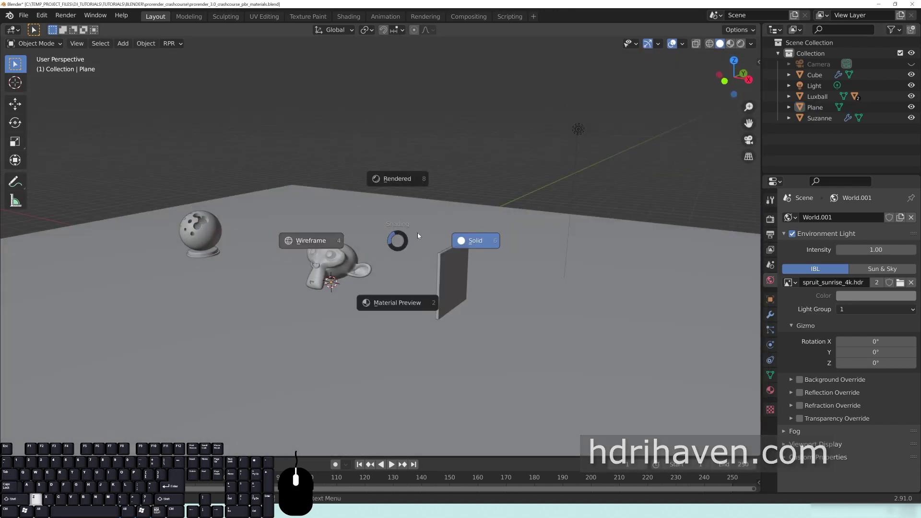
Set the Preview Samples in the Viewport & Preview Sampling render settings to 32.
{"action": "left_click", "coordinate": [770, 219]}
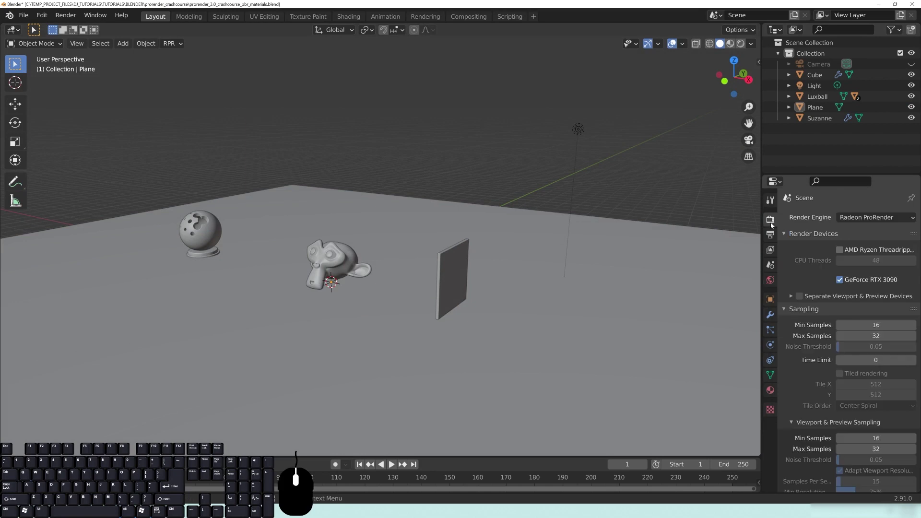
{"action": "scroll", "coordinate": [798, 286], "scroll_direction": "down", "scroll_amount": 2}
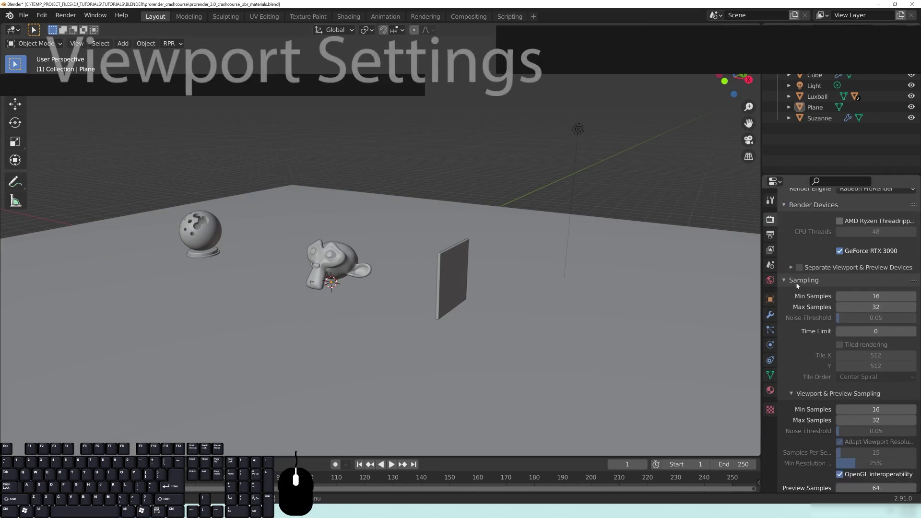
{"action": "scroll", "coordinate": [852, 325], "scroll_direction": "down", "scroll_amount": 4}
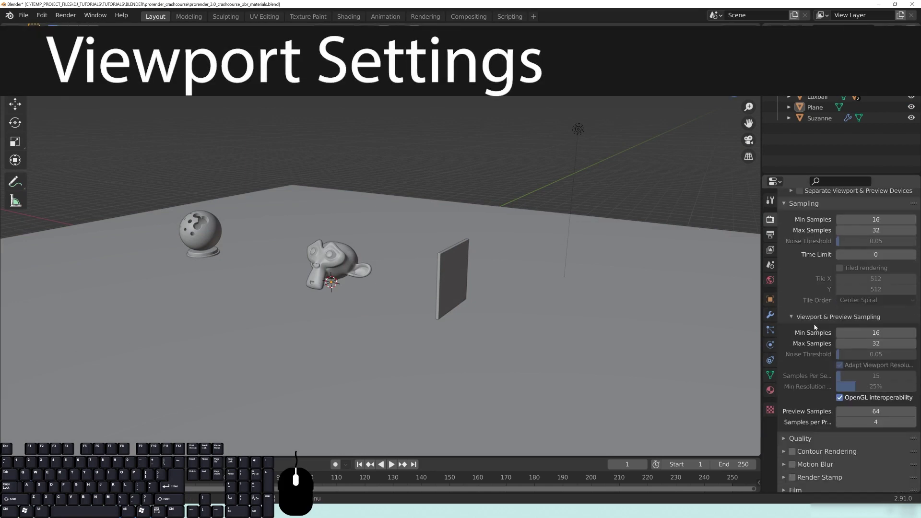
{"action": "scroll", "coordinate": [840, 341], "scroll_direction": "down", "scroll_amount": 2}
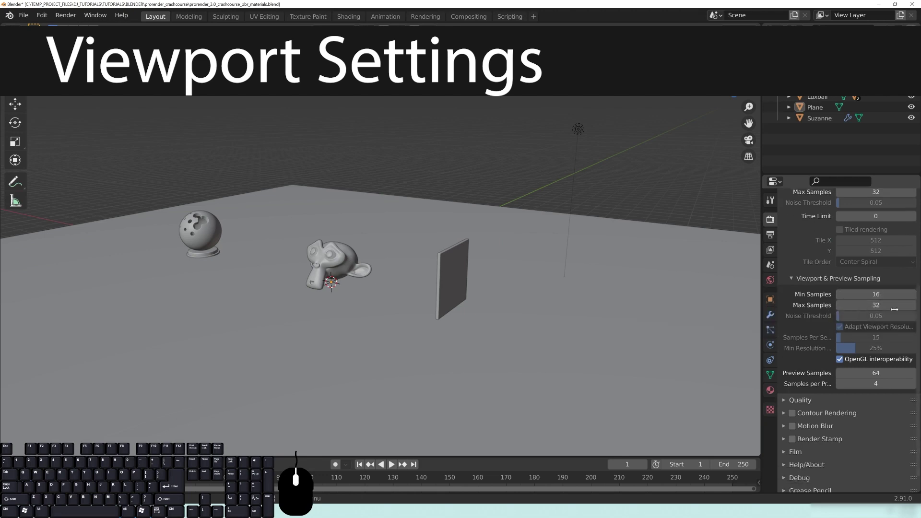
{"action": "left_click", "coordinate": [876, 373]}
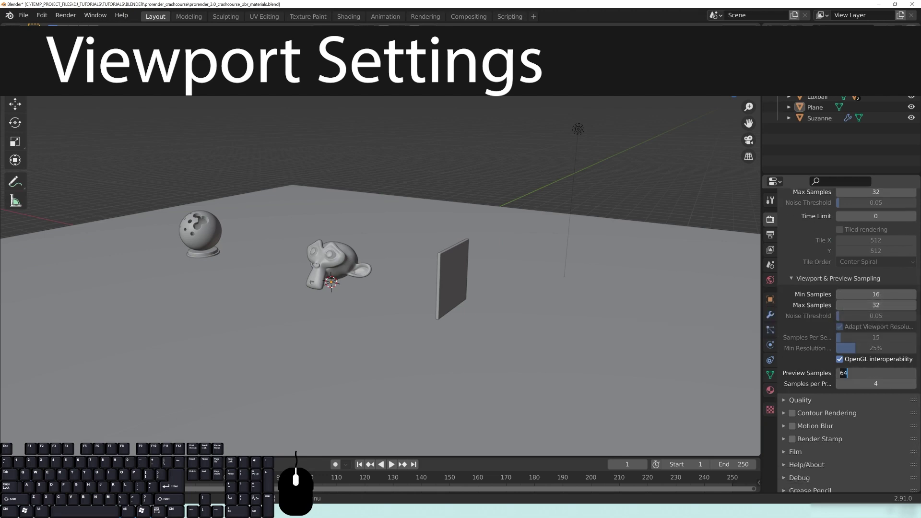
{"action": "type", "text": "32"}
{"action": "key", "text": "Return"}
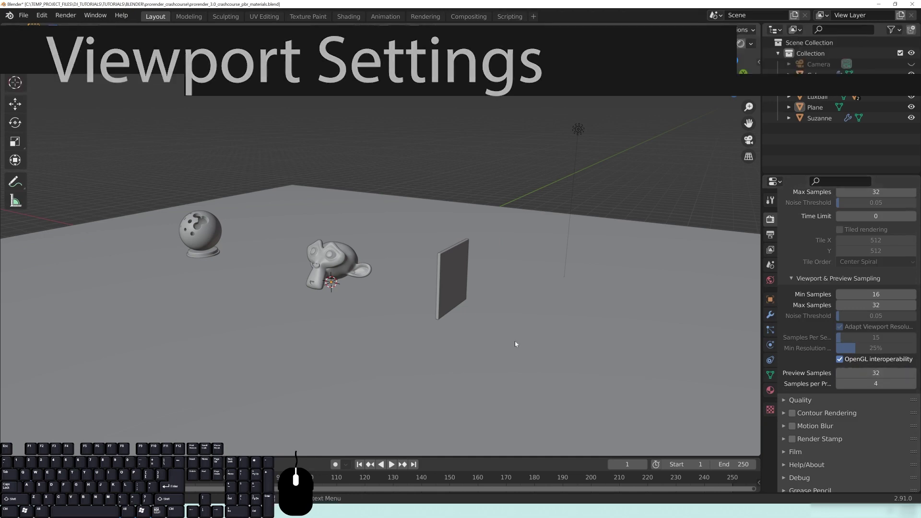
Collapse the Sampling section of the render settings.
{"action": "middle_click_drag", "start_coordinate": [380, 261], "coordinate": [282, 272]}
{"action": "middle_click_drag", "start_coordinate": [303, 218], "coordinate": [140, 271], "text": "shift"}
{"action": "middle_click_drag", "start_coordinate": [385, 246], "coordinate": [393, 251], "text": "shift"}
{"action": "middle_click_drag", "start_coordinate": [346, 276], "coordinate": [390, 255]}
{"action": "scroll", "coordinate": [794, 265], "scroll_direction": "up", "scroll_amount": 10}
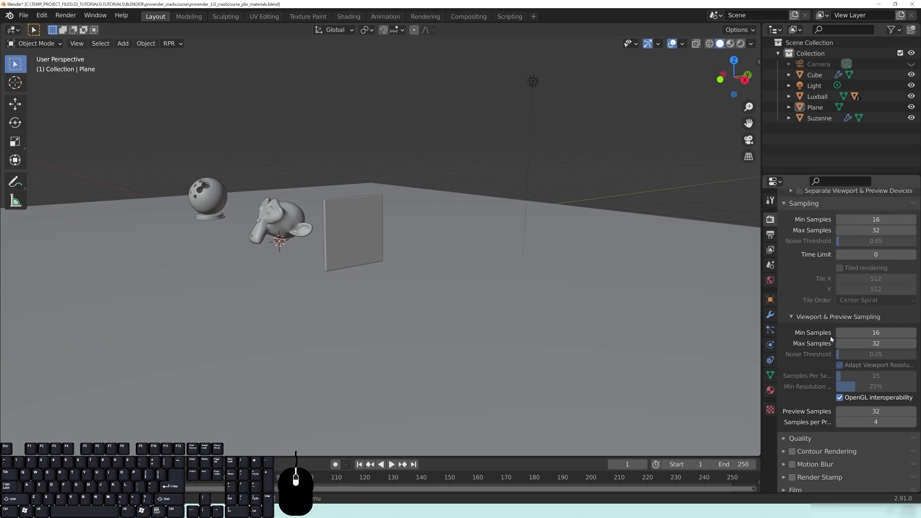
{"action": "left_click", "coordinate": [793, 263]}
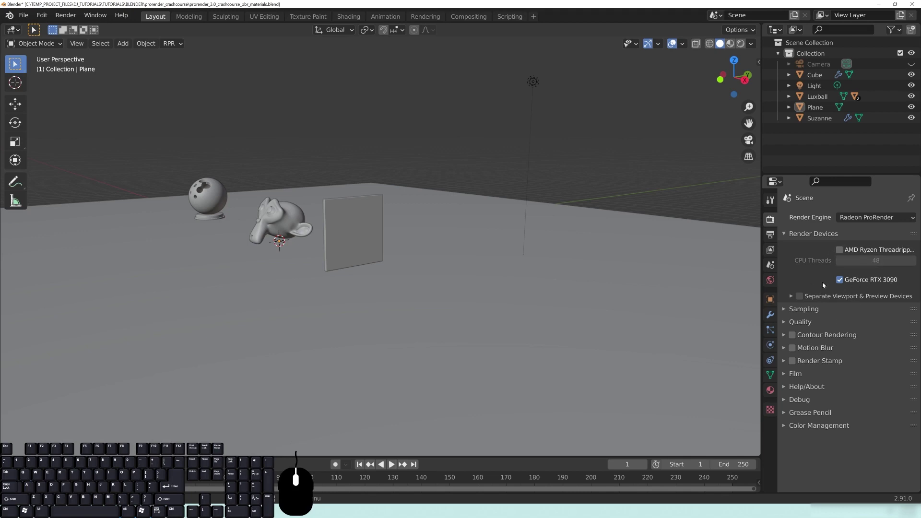
Save the blend file under its existing name.
{"action": "middle_click_drag", "start_coordinate": [355, 226], "coordinate": [422, 247]}
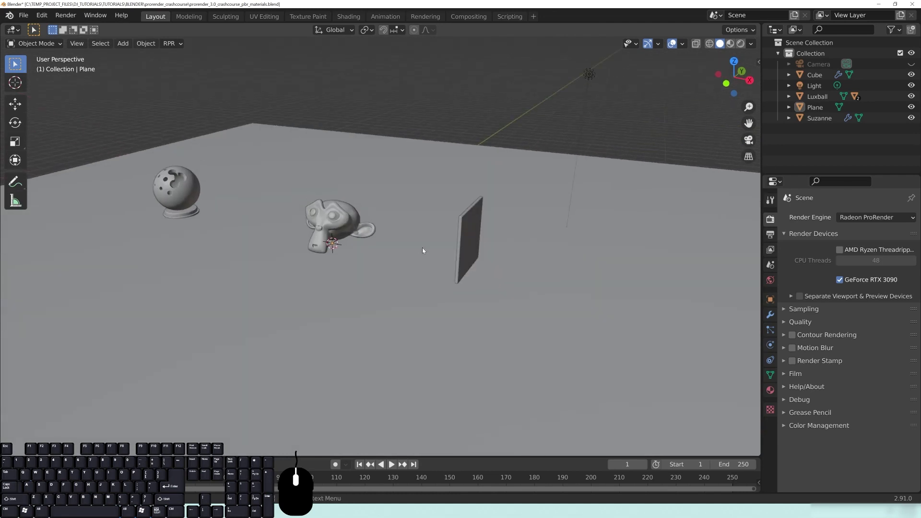
{"action": "middle_click_drag", "start_coordinate": [461, 283], "coordinate": [438, 277]}
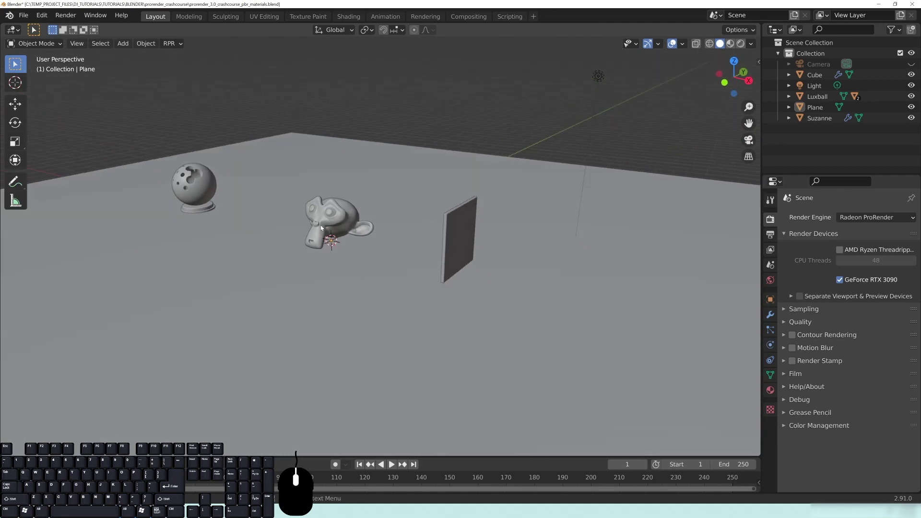
{"action": "left_click", "coordinate": [23, 15]}
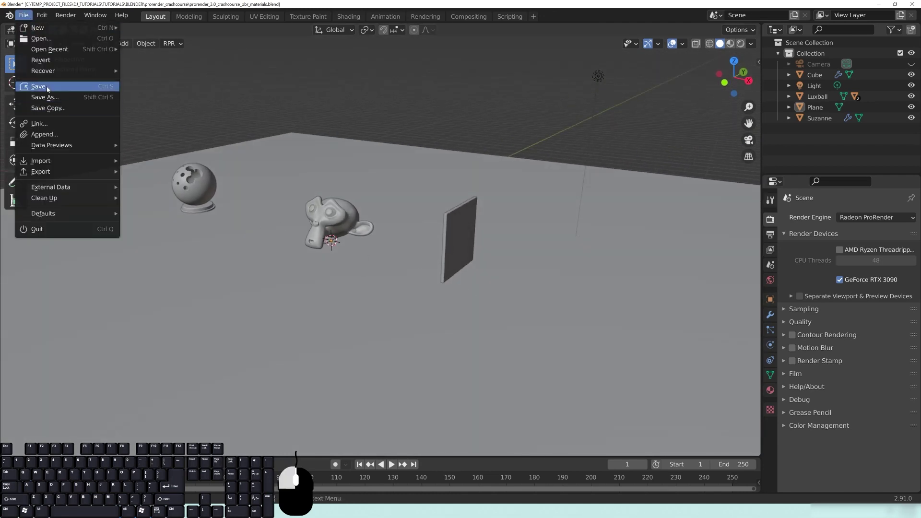
{"action": "left_click", "coordinate": [30, 87]}
Examine the HDRI lighting and shadows on the objects from several angles in Rendered shading, and return to Solid shading.
{"action": "key", "text": "z"}
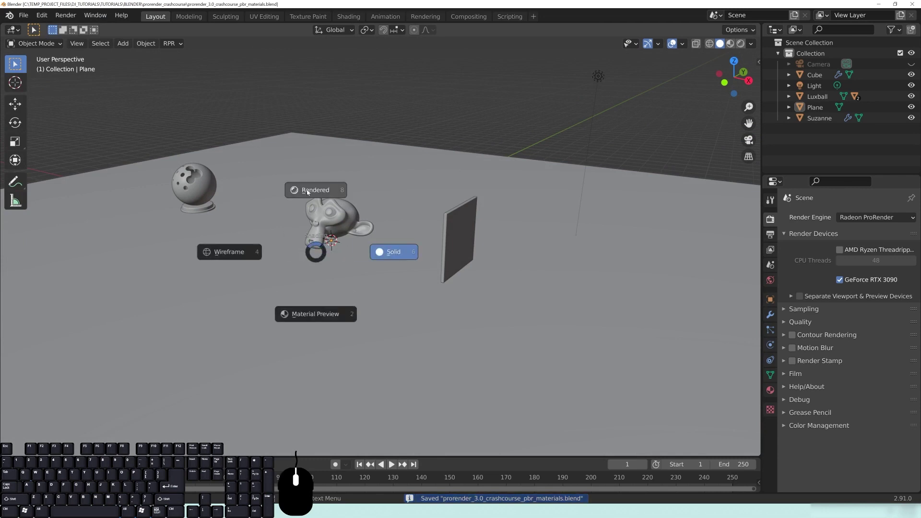
{"action": "left_click", "coordinate": [308, 192]}
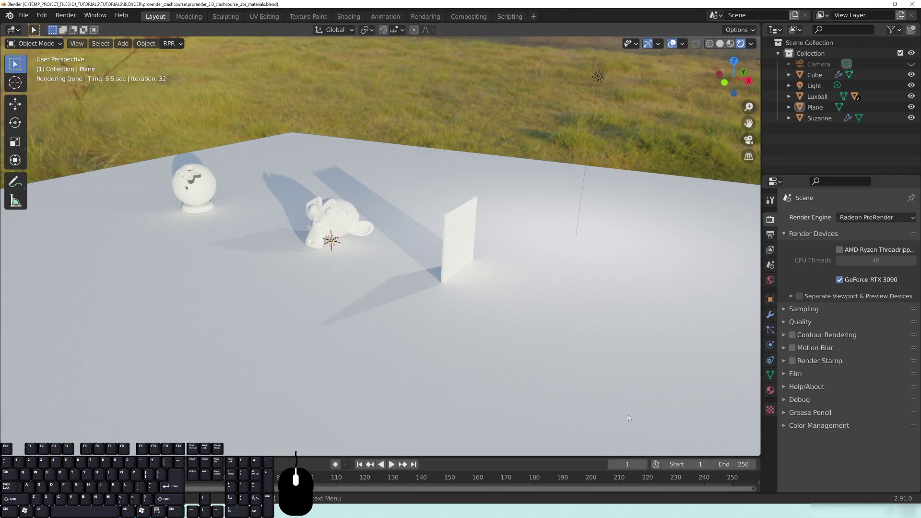
{"action": "middle_click_drag", "start_coordinate": [404, 251], "coordinate": [240, 240]}
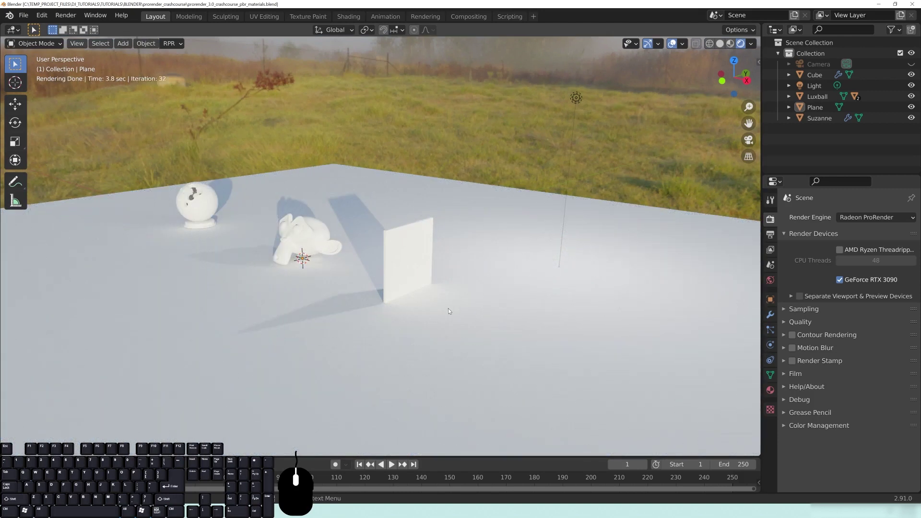
{"action": "middle_click_drag", "start_coordinate": [298, 286], "coordinate": [403, 235]}
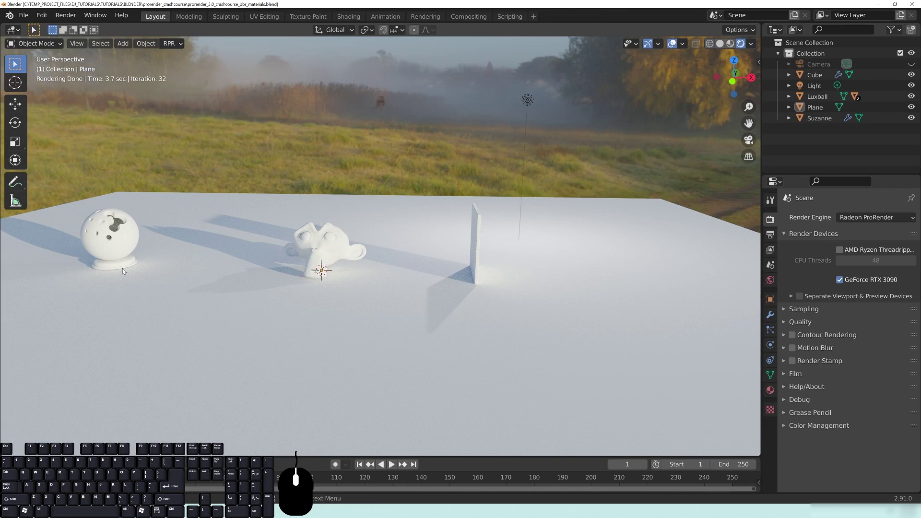
{"action": "middle_click_drag", "start_coordinate": [434, 232], "coordinate": [247, 185]}
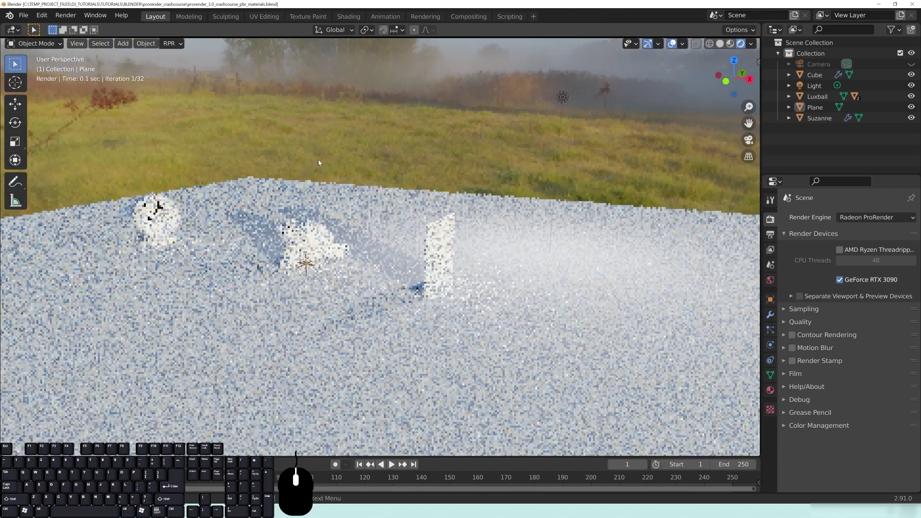
{"action": "middle_click_drag", "start_coordinate": [279, 277], "coordinate": [347, 261]}
{"action": "middle_click_drag", "start_coordinate": [214, 240], "coordinate": [250, 258]}
{"action": "middle_click_drag", "start_coordinate": [359, 206], "coordinate": [194, 225]}
{"action": "middle_click_drag", "start_coordinate": [380, 251], "coordinate": [261, 191]}
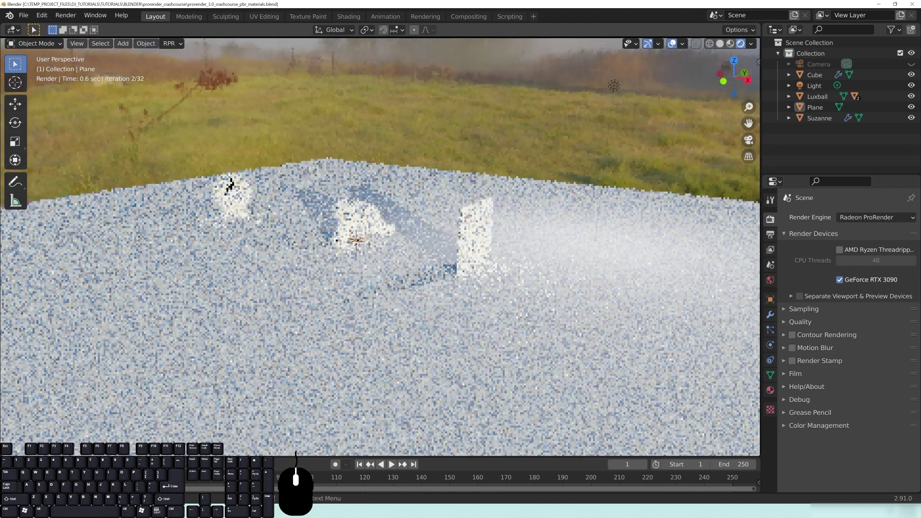
{"action": "middle_click_drag", "start_coordinate": [294, 229], "coordinate": [326, 224]}
{"action": "middle_click_drag", "start_coordinate": [351, 229], "coordinate": [450, 248]}
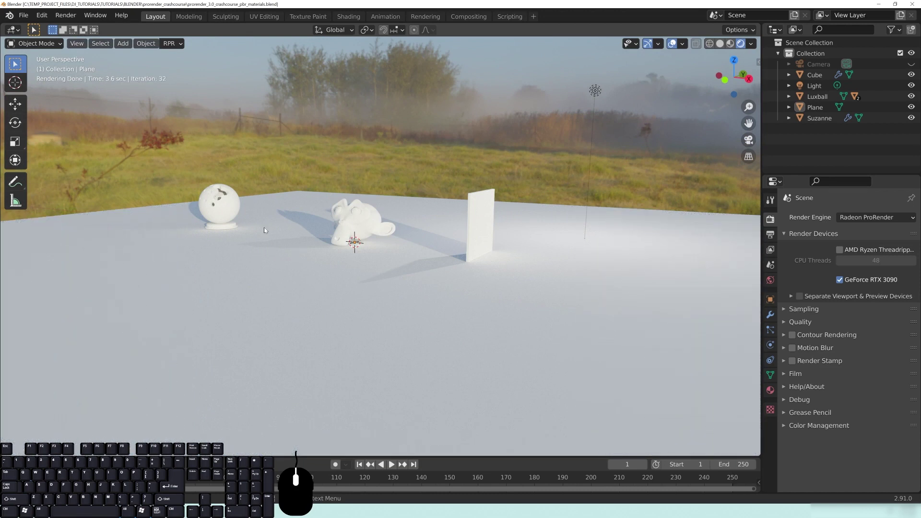
{"action": "middle_click_drag", "start_coordinate": [323, 197], "coordinate": [356, 219]}
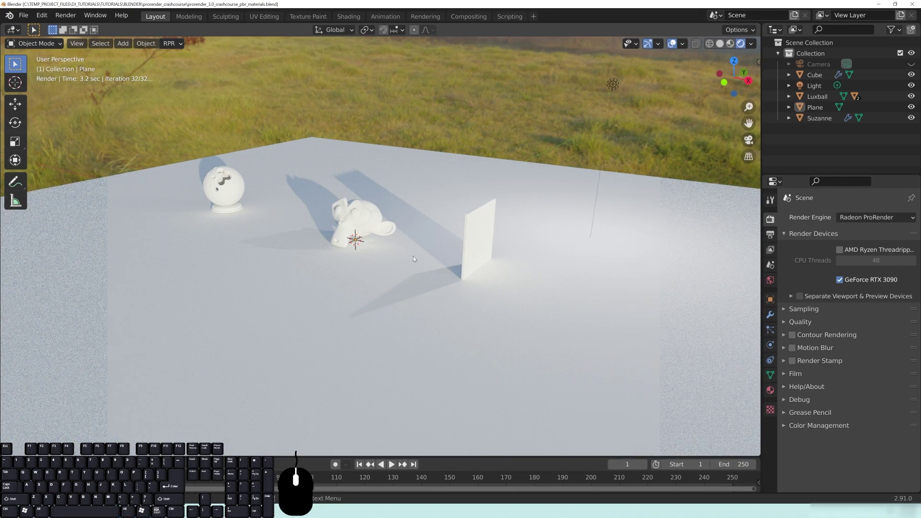
{"action": "middle_click_drag", "start_coordinate": [382, 256], "coordinate": [381, 257]}
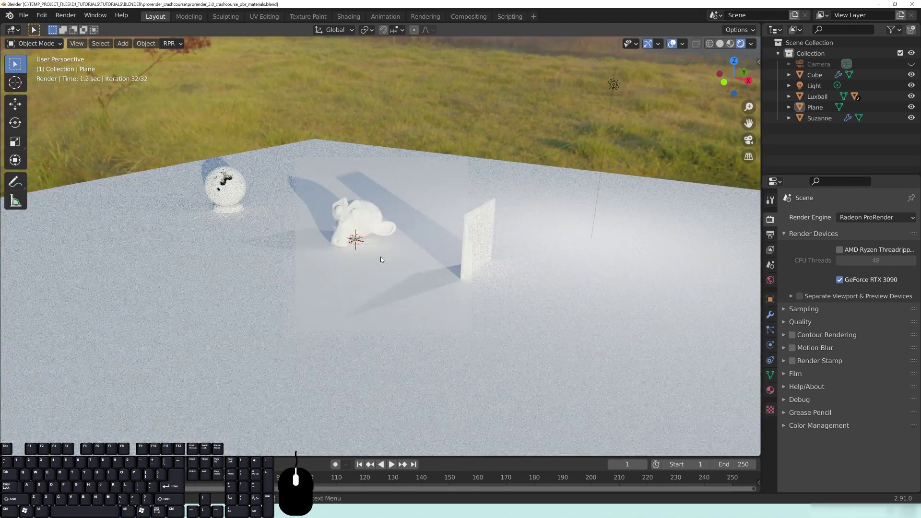
{"action": "key", "text": "z"}
{"action": "left_click", "coordinate": [517, 258]}
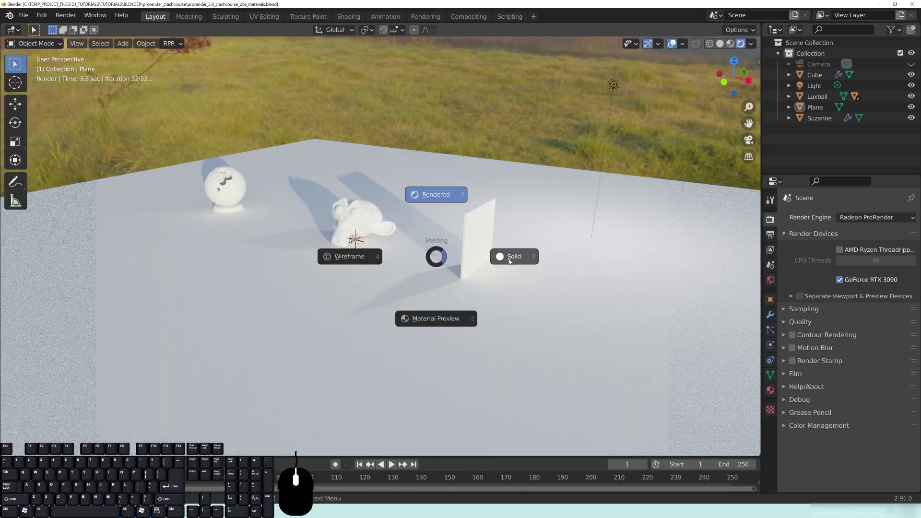
Split the 3D viewport in two and turn the new half into a Shader Editor with its sidebar collapsed.
{"action": "left_click_drag", "start_coordinate": [759, 25], "coordinate": [366, 44]}
{"action": "left_click", "coordinate": [380, 30]}
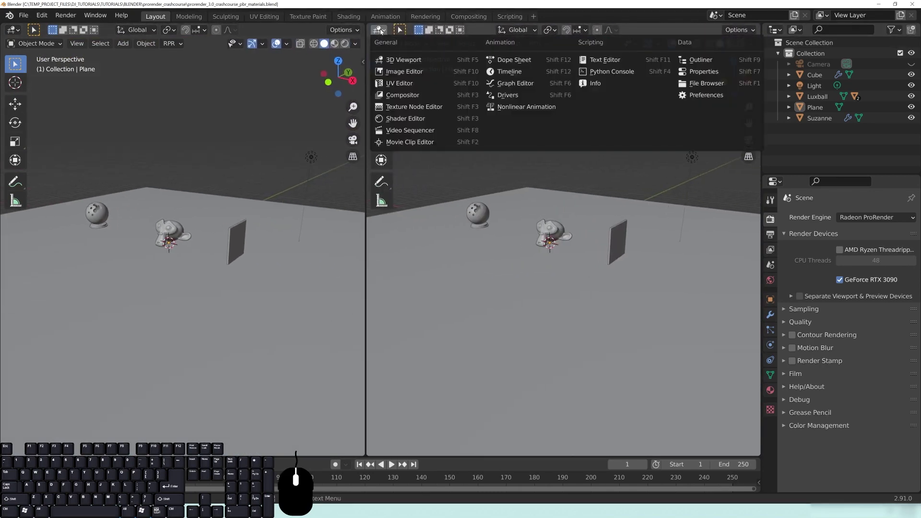
{"action": "left_click", "coordinate": [396, 123]}
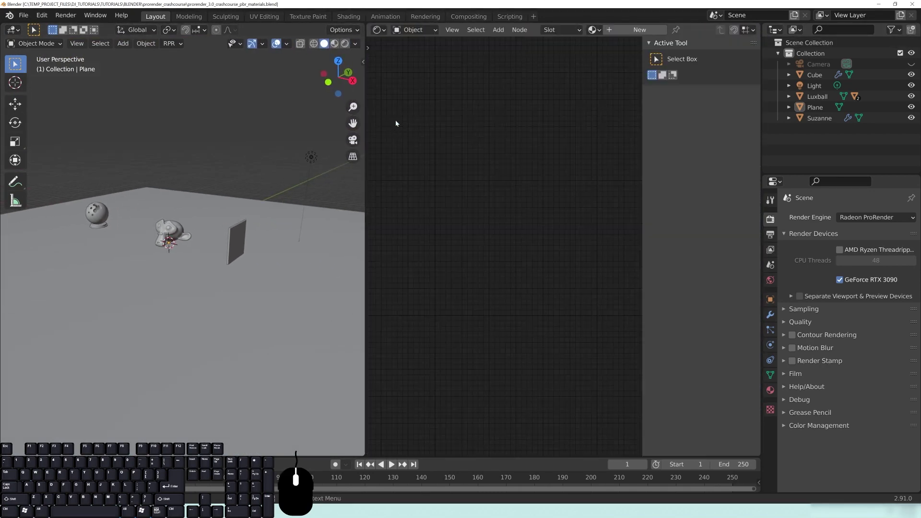
{"action": "left_click_drag", "start_coordinate": [642, 236], "coordinate": [799, 289]}
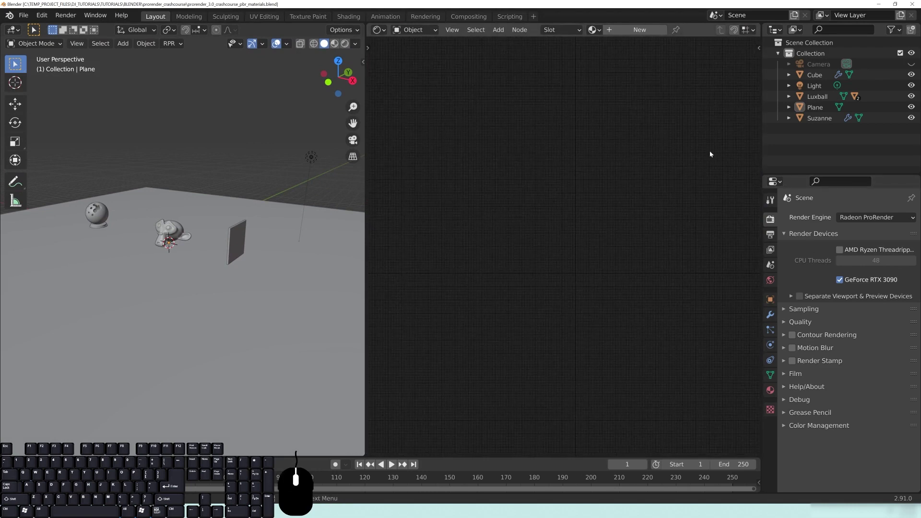
Select the ground plane and create a new Principled BSDF material for it.
{"action": "left_click", "coordinate": [770, 391]}
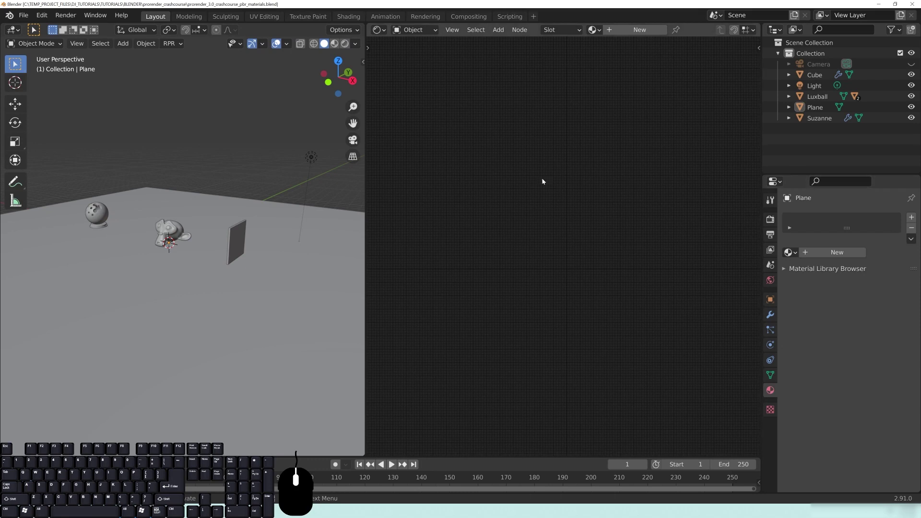
{"action": "middle_click_drag", "start_coordinate": [168, 217], "coordinate": [246, 220], "text": "shift"}
{"action": "left_click", "coordinate": [178, 209]}
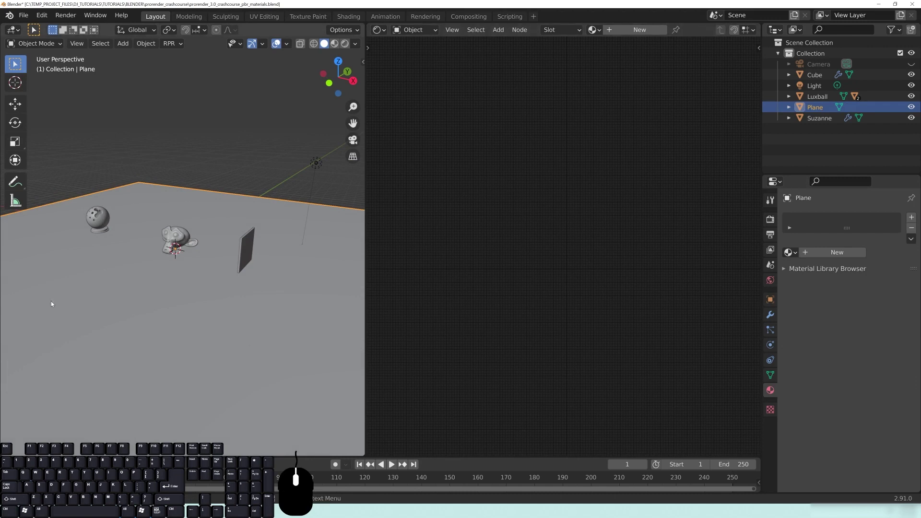
{"action": "scroll", "coordinate": [52, 304], "scroll_direction": "up", "scroll_amount": 3}
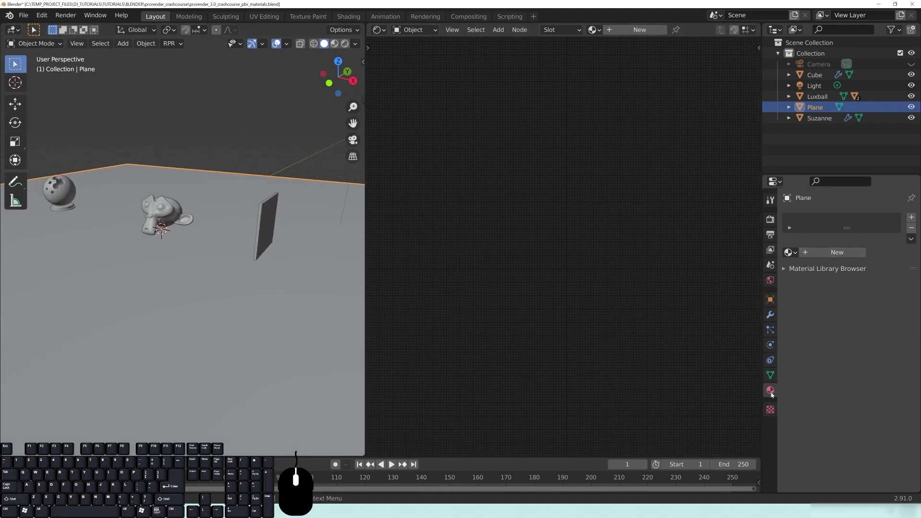
{"action": "left_click", "coordinate": [833, 253]}
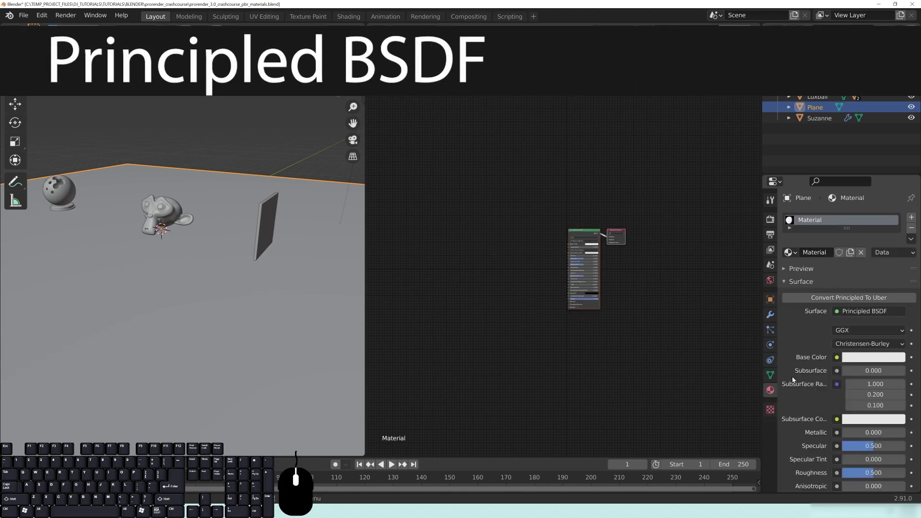
Set the base color of the ground plane's Principled BSDF node to a very dark grey.
{"action": "scroll", "coordinate": [640, 270], "scroll_direction": "up", "scroll_amount": 2}
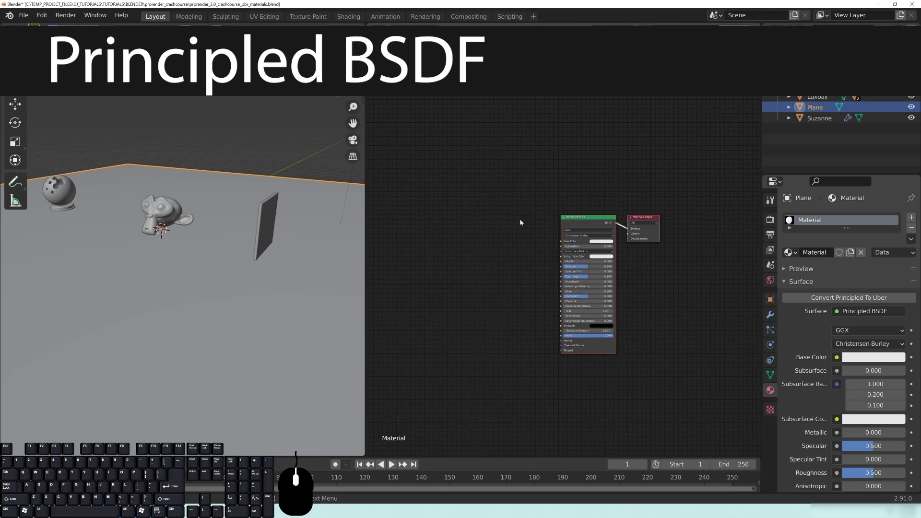
{"action": "scroll", "coordinate": [576, 287], "scroll_direction": "up", "scroll_amount": 3}
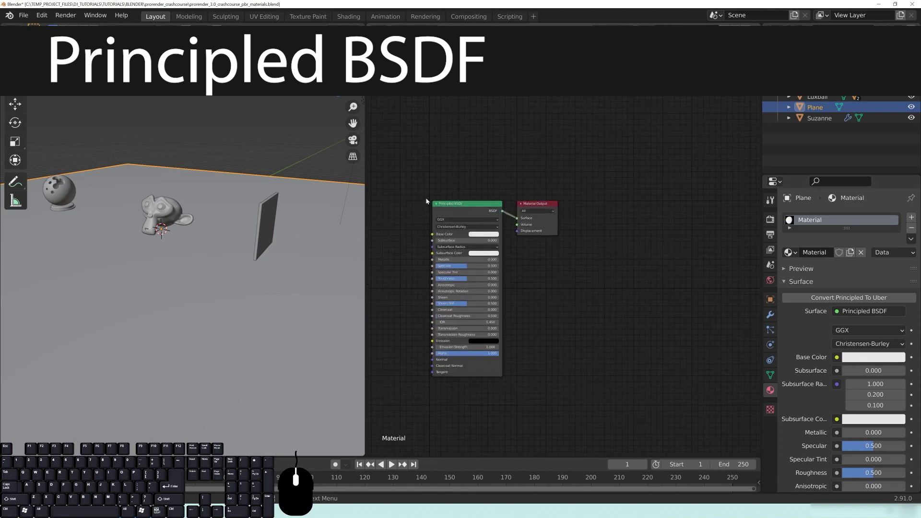
{"action": "left_click", "coordinate": [484, 236]}
{"action": "left_click", "coordinate": [485, 235]}
{"action": "left_click", "coordinate": [520, 185]}
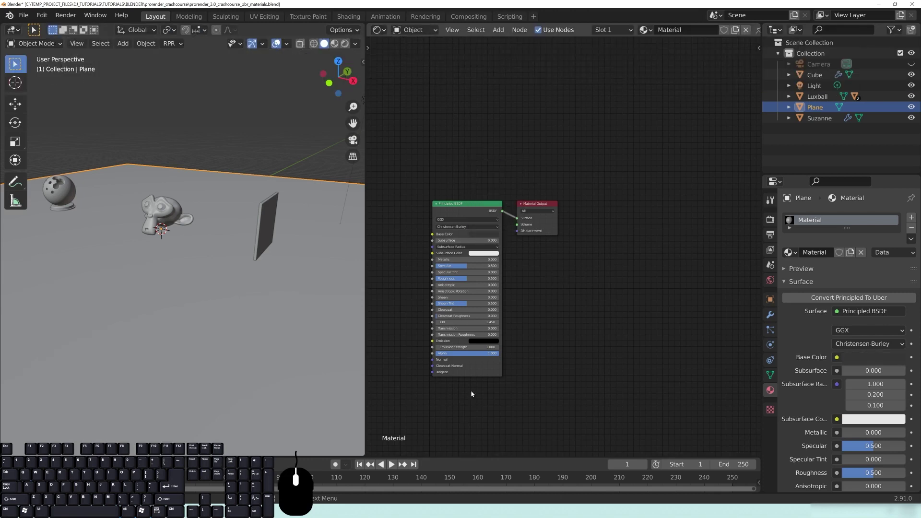
Check the dark ground material in Rendered shading and return the viewport to Solid shading.
{"action": "key", "text": "z"}
{"action": "left_click", "coordinate": [192, 179]}
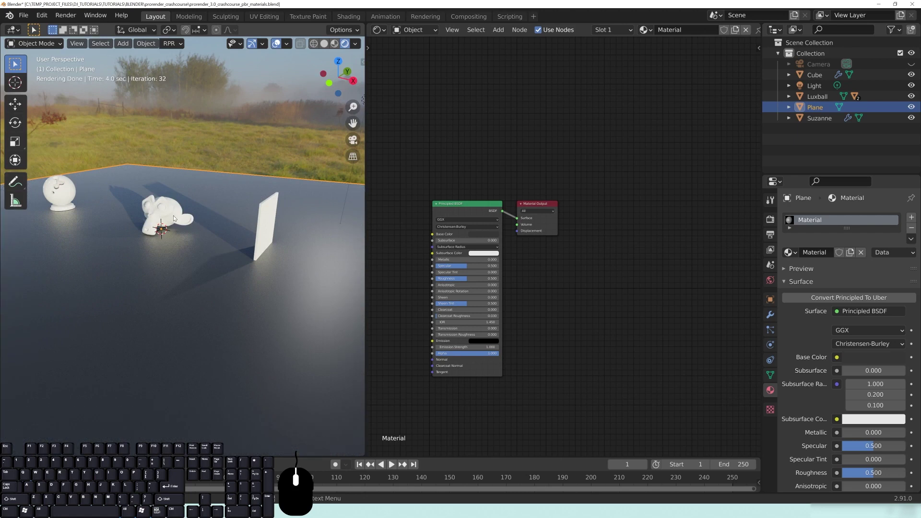
{"action": "key", "text": "z"}
{"action": "left_click", "coordinate": [274, 268]}
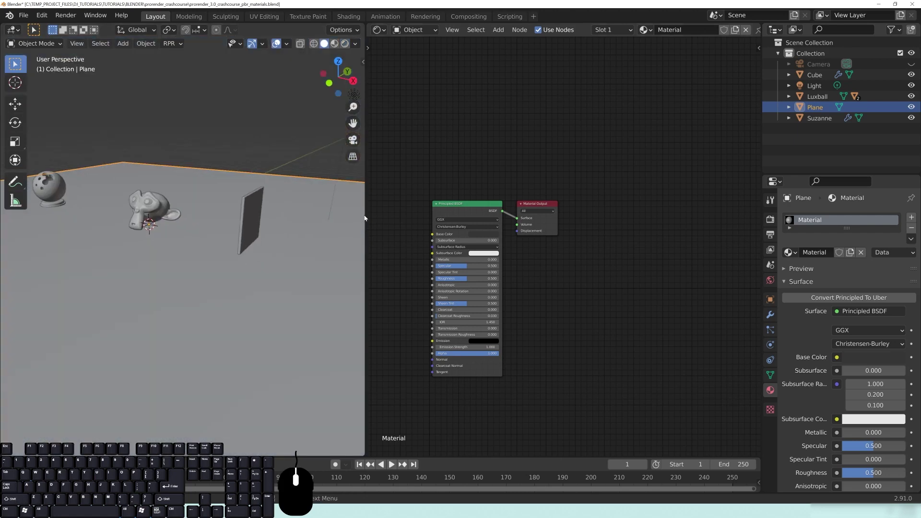
Widen the 3D viewport and create a new Principled BSDF material for Suzanne.
{"action": "left_click_drag", "start_coordinate": [364, 215], "coordinate": [474, 215]}
{"action": "middle_click_drag", "start_coordinate": [187, 218], "coordinate": [262, 213]}
{"action": "left_click", "coordinate": [288, 215]}
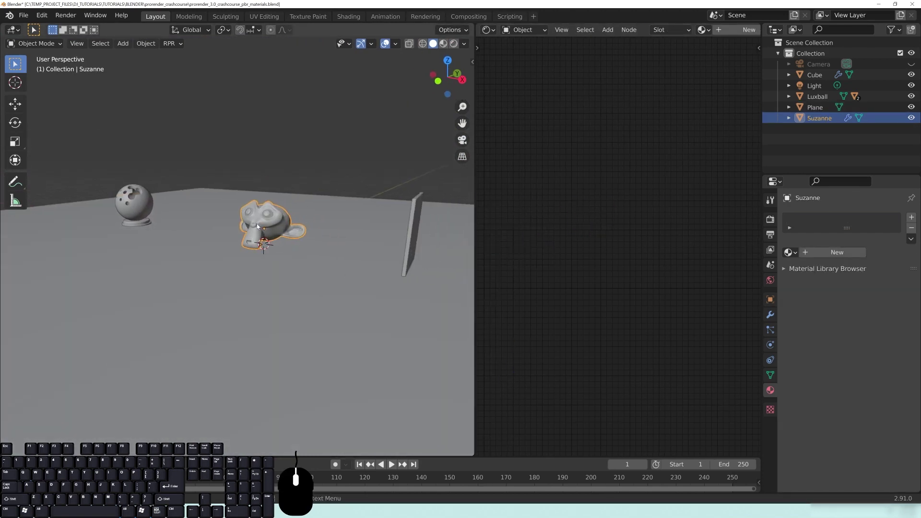
{"action": "left_click", "coordinate": [835, 252]}
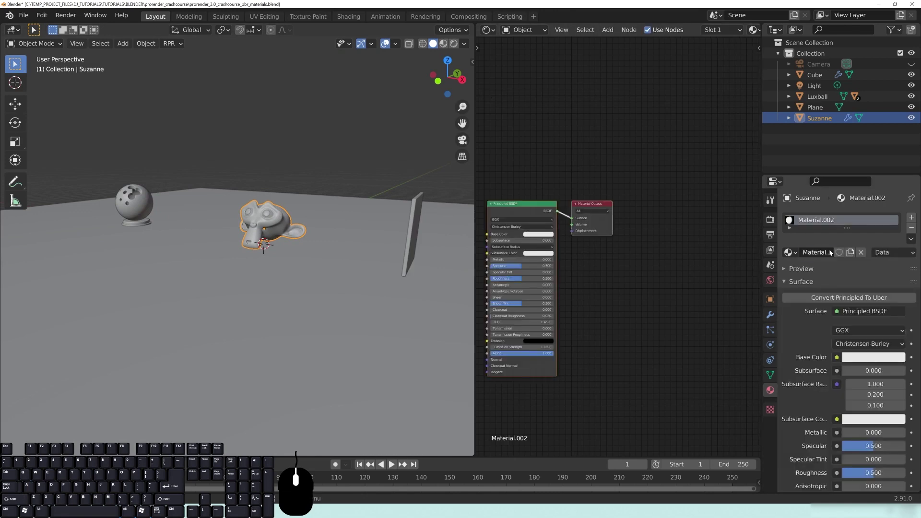
Rename Suzanne's material rpr_uber and link it to the cube, the Luxball and the Luxball stand.
{"action": "type", "text": "rpr_"}
{"action": "key", "text": "Return"}
{"action": "middle_click_drag", "start_coordinate": [343, 207], "coordinate": [305, 199], "text": "shift"}
{"action": "left_click", "coordinate": [373, 207], "text": "shift"}
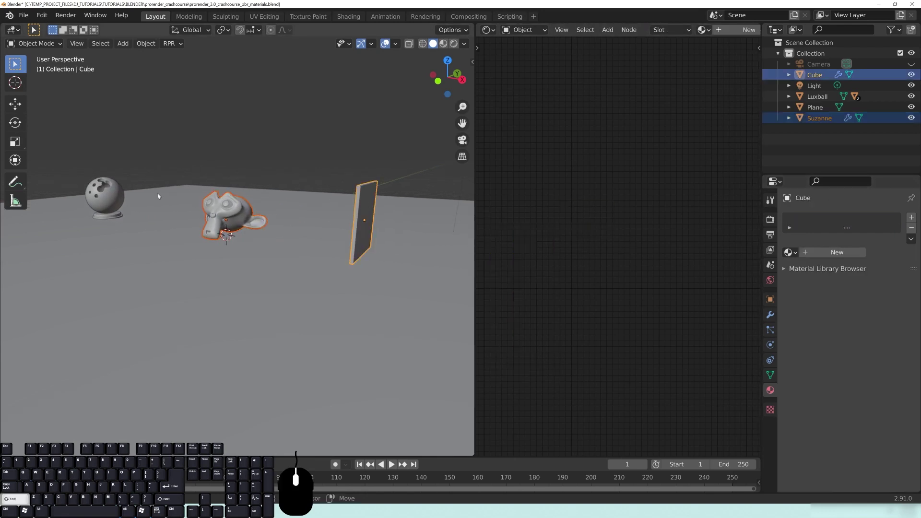
{"action": "left_click", "coordinate": [103, 197], "text": "shift"}
{"action": "middle_click_drag", "start_coordinate": [128, 194], "coordinate": [127, 210], "text": "shift"}
{"action": "left_click", "coordinate": [124, 217], "text": "shift"}
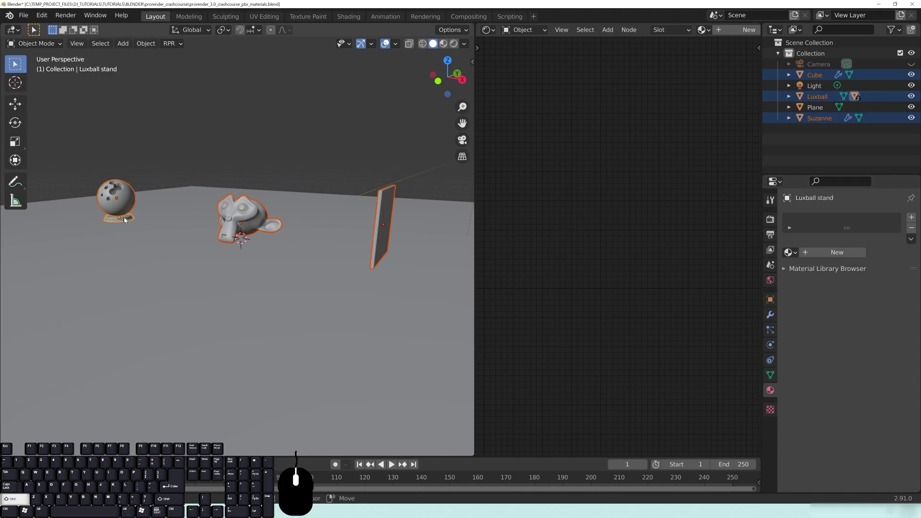
{"action": "left_click", "coordinate": [233, 210], "text": "shift"}
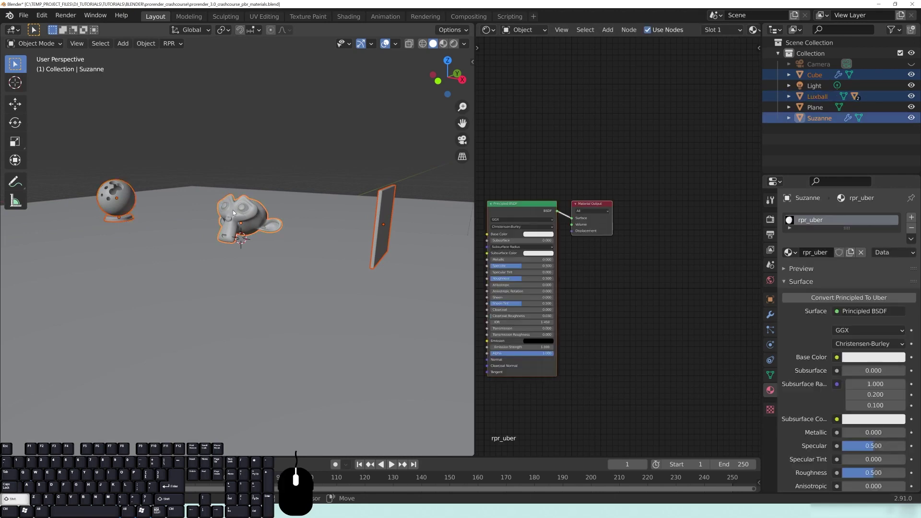
{"action": "key", "text": "ctrl+l"}
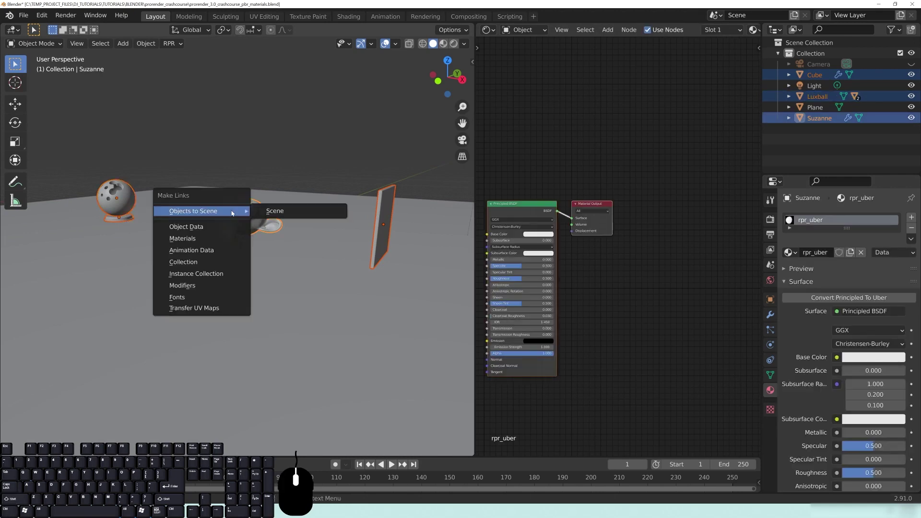
{"action": "left_click", "coordinate": [183, 240]}
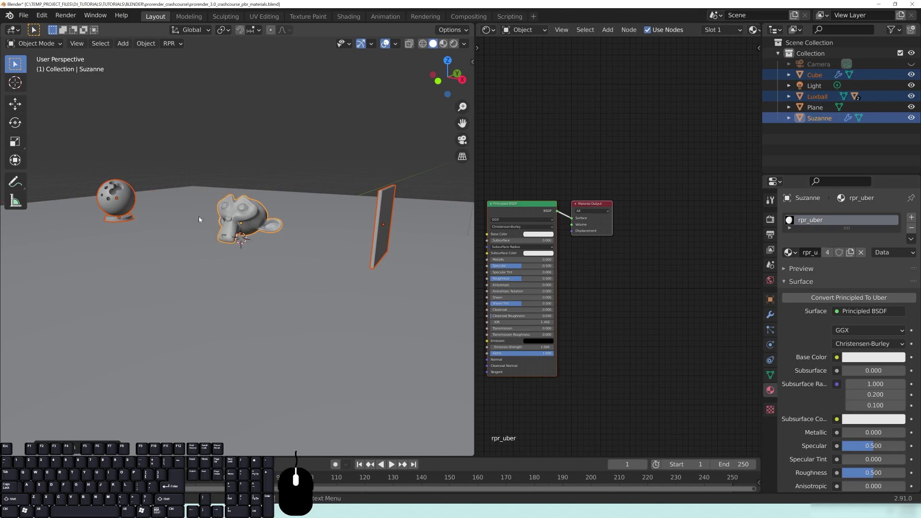
{"action": "key", "text": "alt+a"}
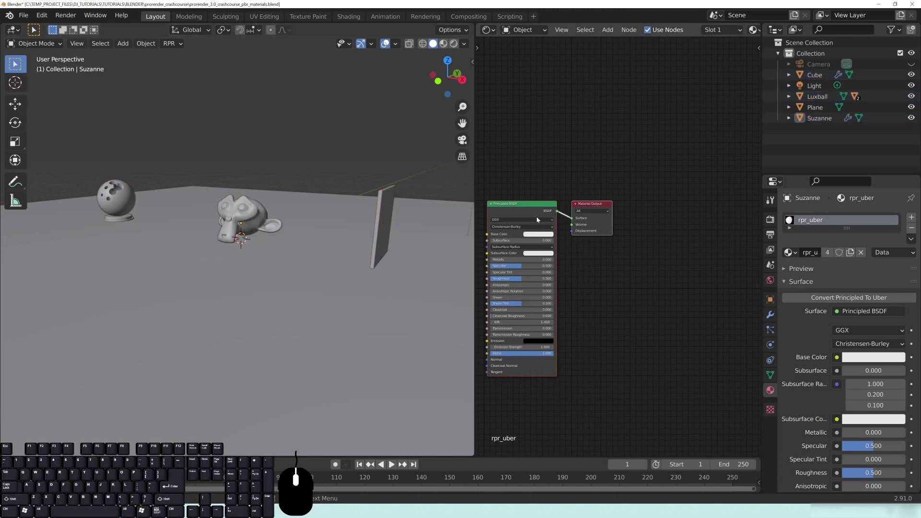
Show the scene in Rendered shading and frame the objects and the rpr_uber nodes for editing.
{"action": "key", "text": "z"}
{"action": "left_click", "coordinate": [250, 157]}
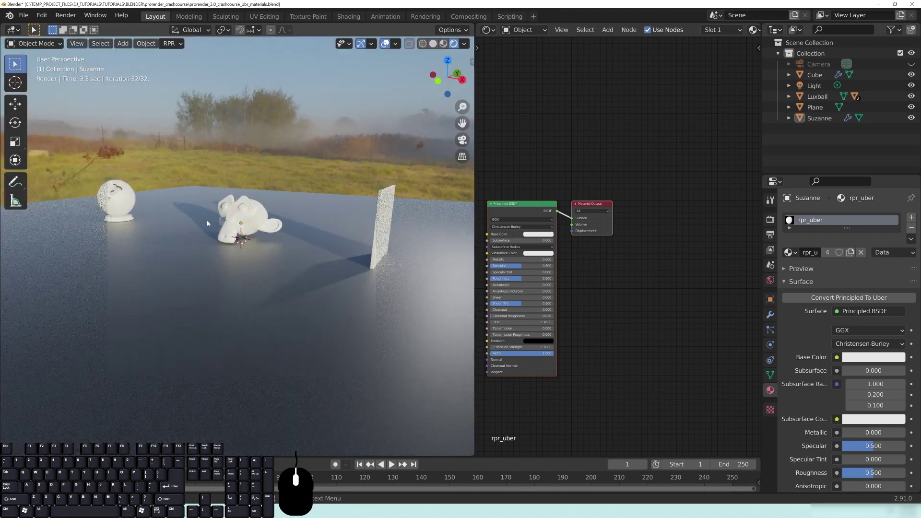
{"action": "middle_click_drag", "start_coordinate": [510, 139], "coordinate": [616, 127]}
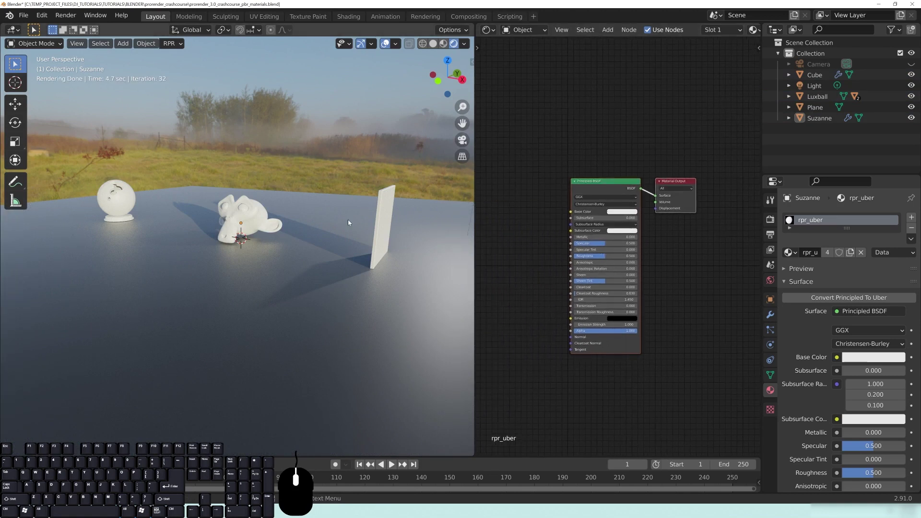
{"action": "middle_click_drag", "start_coordinate": [371, 197], "coordinate": [269, 195]}
{"action": "scroll", "coordinate": [652, 278], "scroll_direction": "up", "scroll_amount": 4}
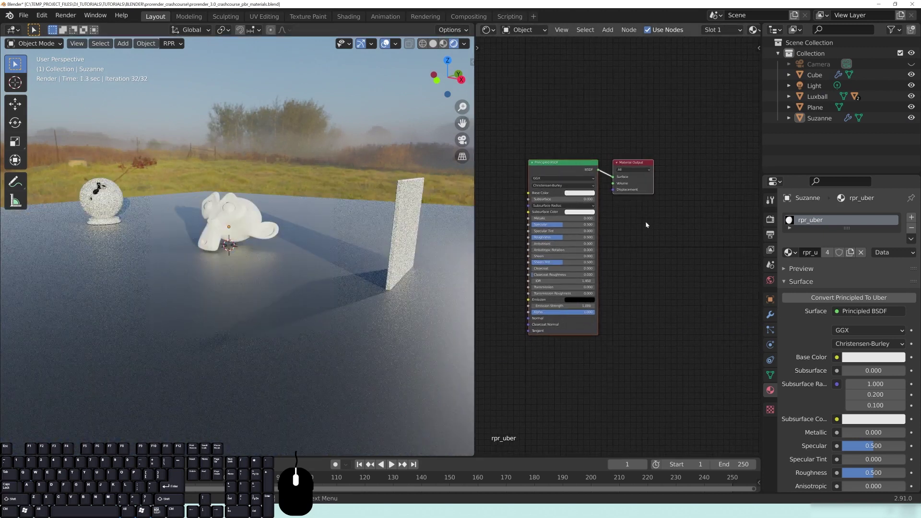
{"action": "middle_click_drag", "start_coordinate": [679, 267], "coordinate": [679, 267]}
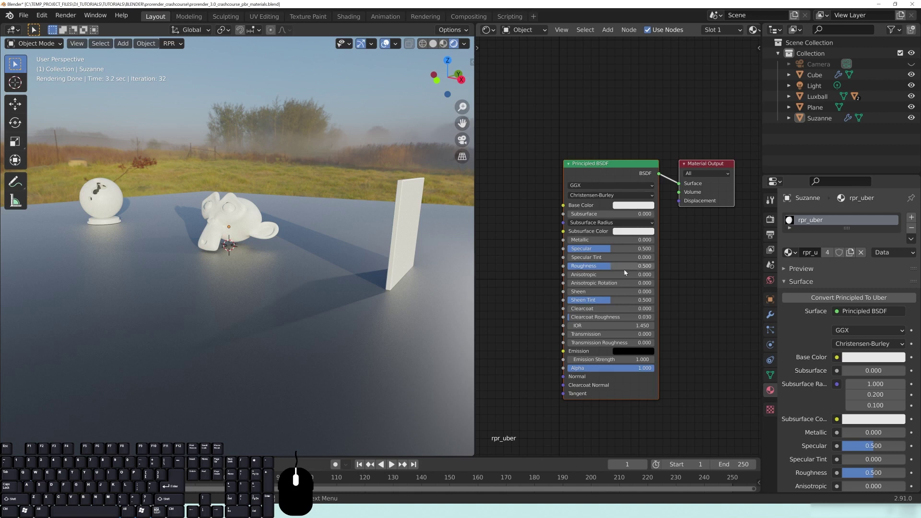
Darken the base color of the rpr_uber Principled BSDF to a value of 0.196 and save the file.
{"action": "left_click", "coordinate": [636, 208]}
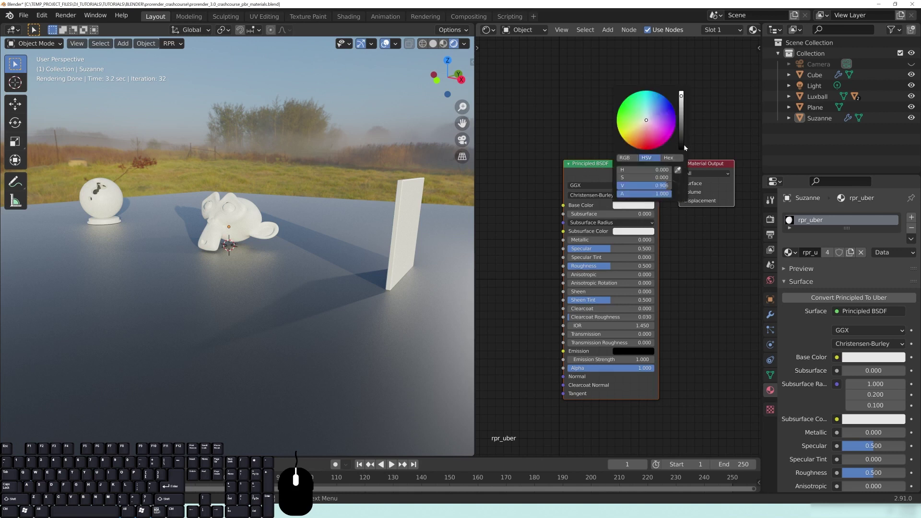
{"action": "left_click_drag", "start_coordinate": [681, 96], "coordinate": [683, 139]}
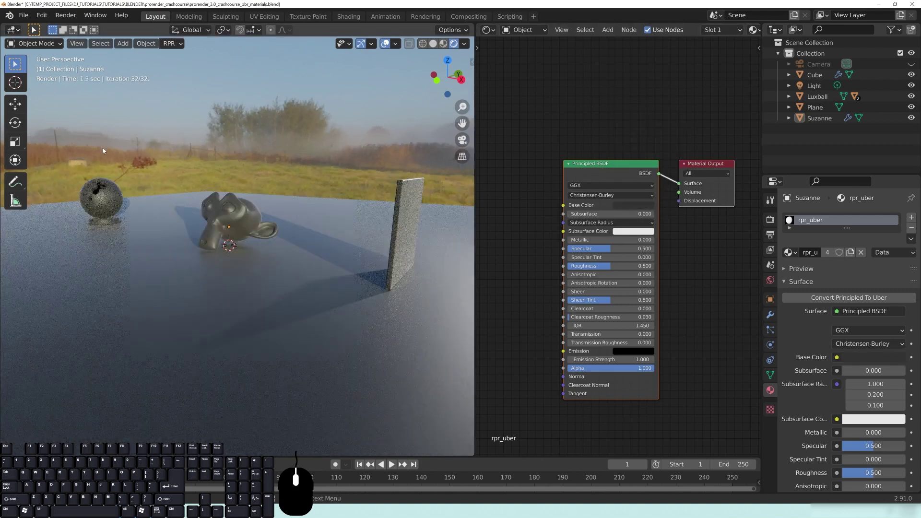
{"action": "key", "text": "ctrl+s"}
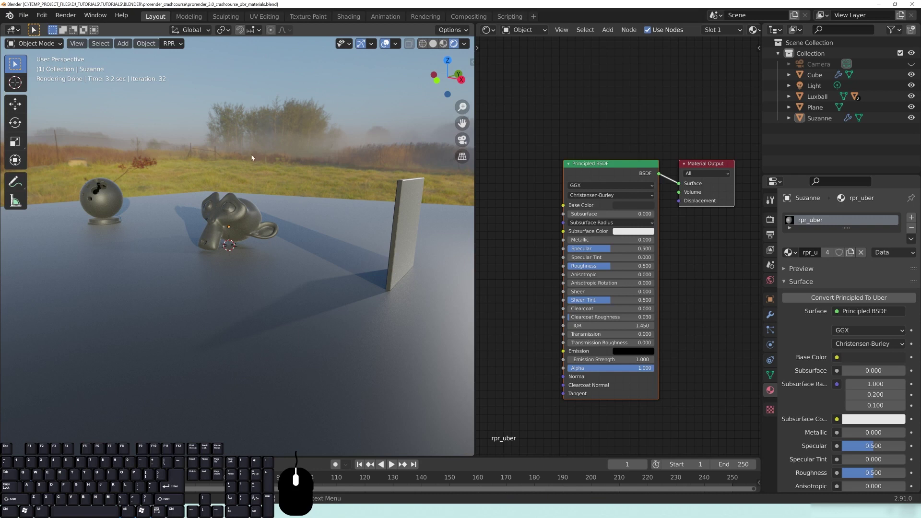
Set the rpr_uber base color to salmon pink (H 0.019, S 0.498, V 0.871) and its Subsurface amount to 0.5.
{"action": "left_click", "coordinate": [633, 205]}
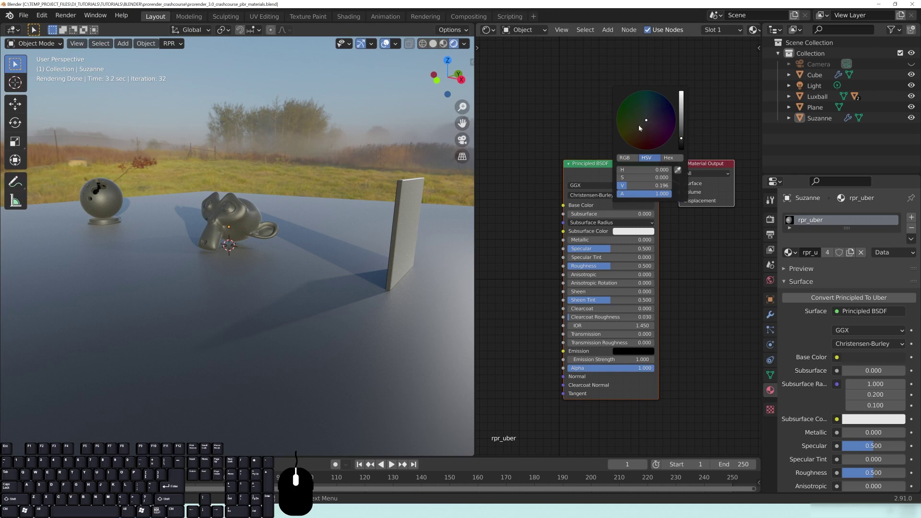
{"action": "left_click", "coordinate": [625, 209]}
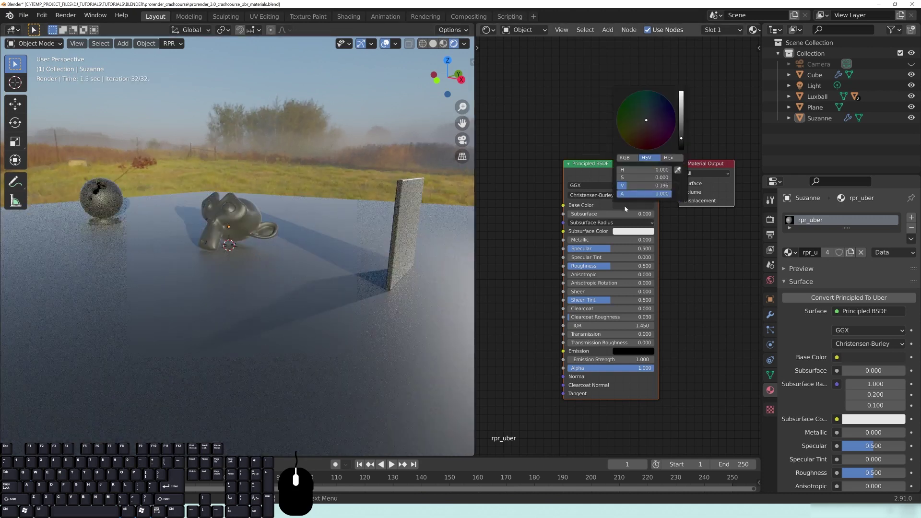
{"action": "left_click", "coordinate": [644, 134]}
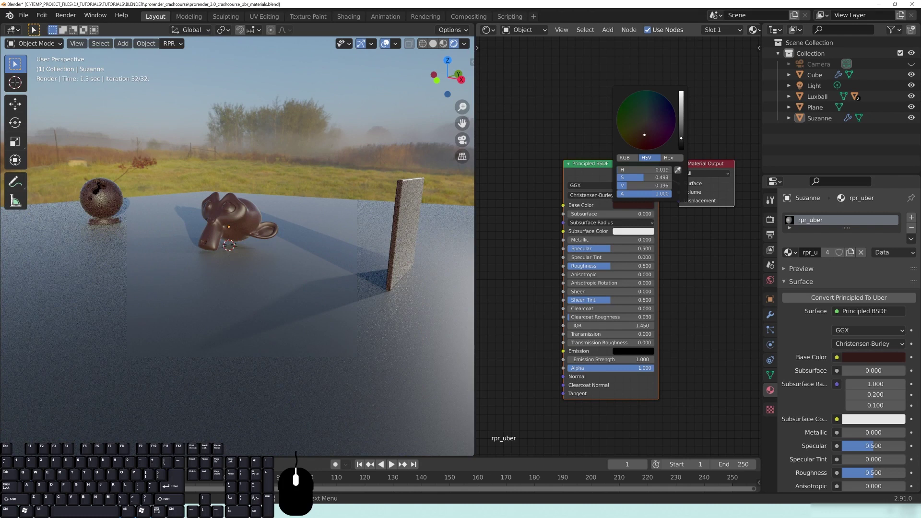
{"action": "left_click", "coordinate": [681, 99]}
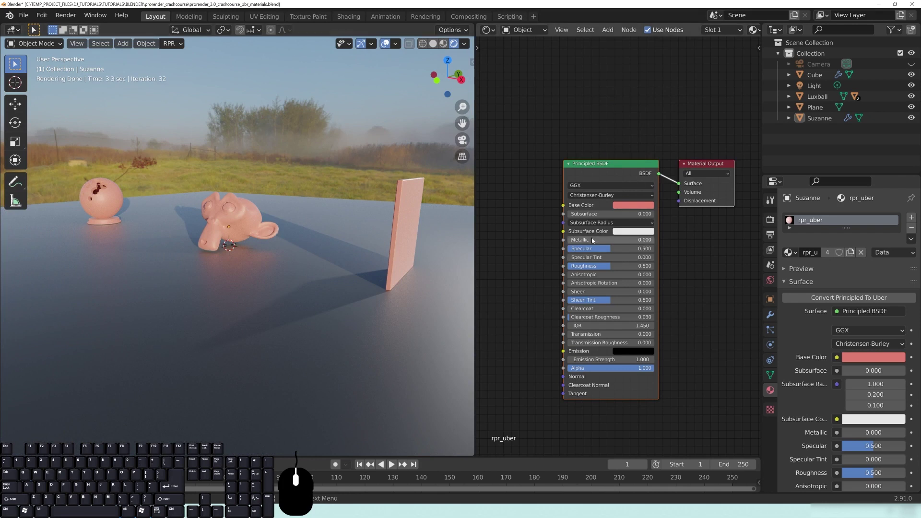
{"action": "double_click", "coordinate": [609, 214]}
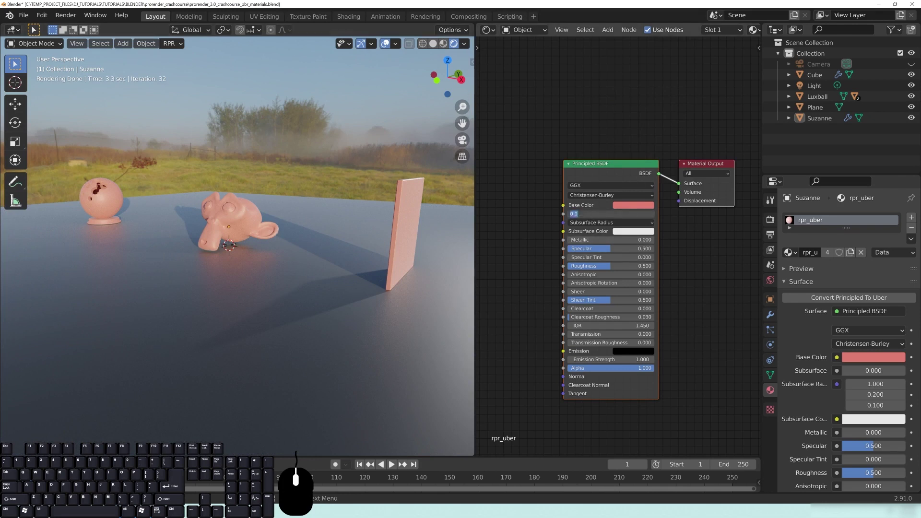
{"action": "key", "text": "Return"}
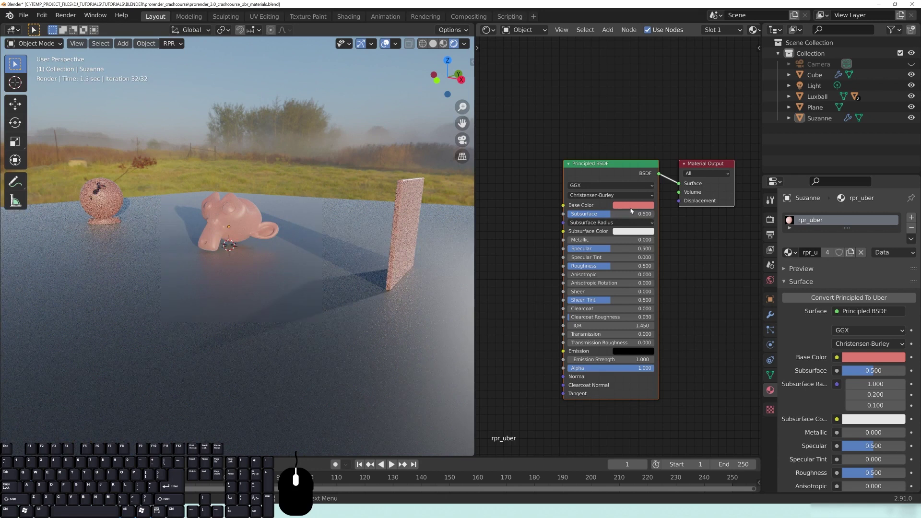
Set the rpr_uber base color to near-white and its Subsurface Color to orange-red.
{"action": "left_click", "coordinate": [633, 206]}
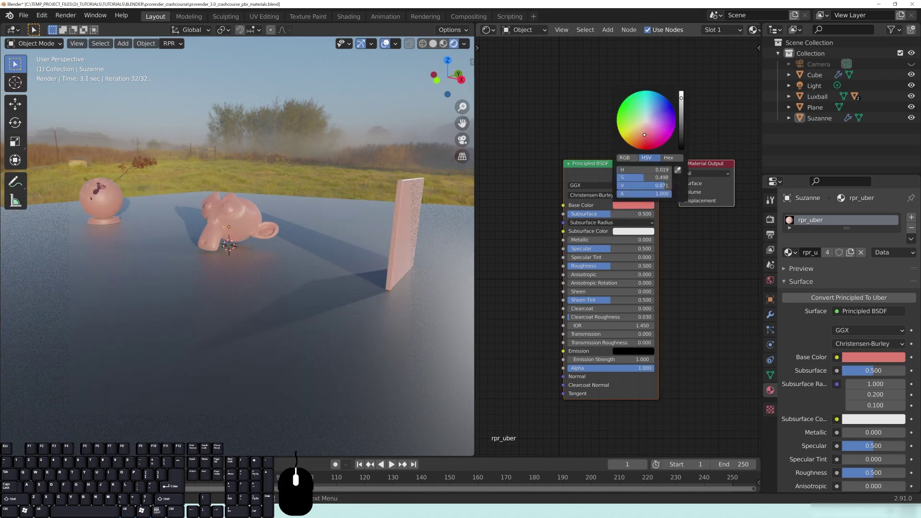
{"action": "left_click", "coordinate": [646, 120]}
{"action": "left_click", "coordinate": [631, 232]}
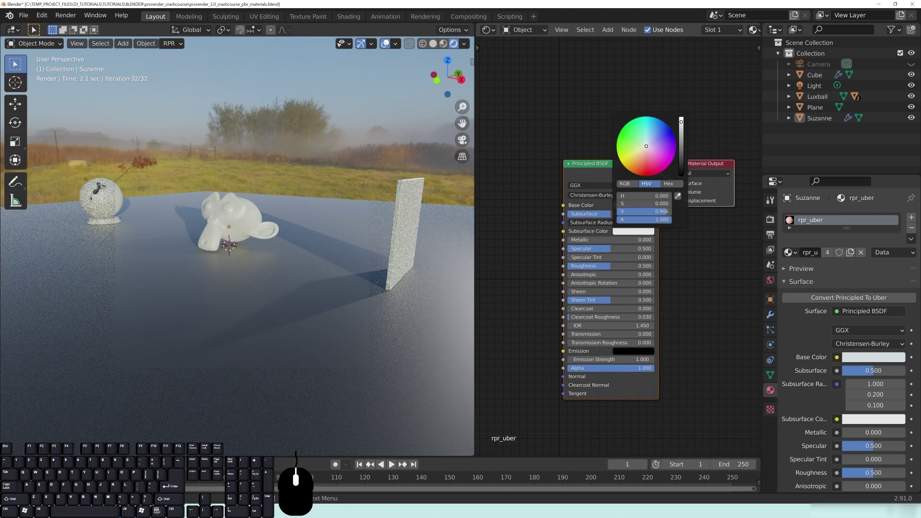
{"action": "left_click", "coordinate": [640, 169]}
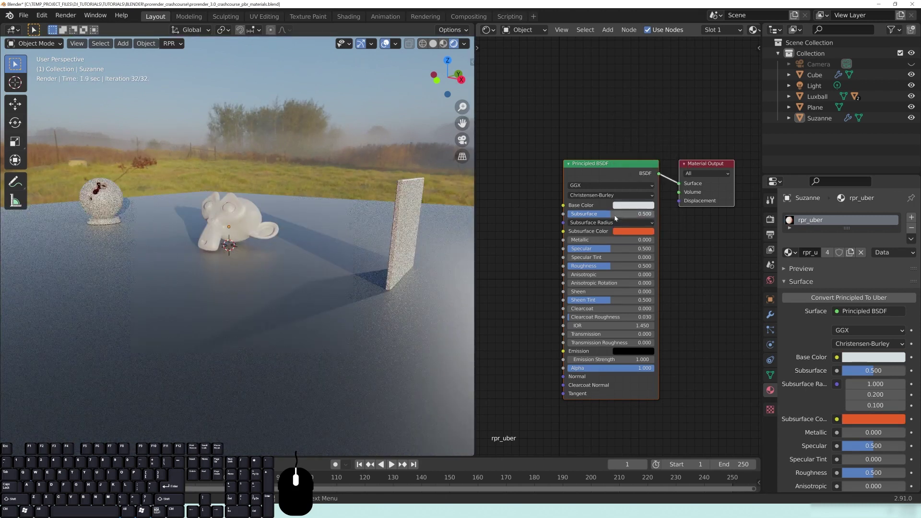
Set the Subsurface amount of rpr_uber to 0.75 and view the objects from the backlit side.
{"action": "left_click", "coordinate": [620, 214]}
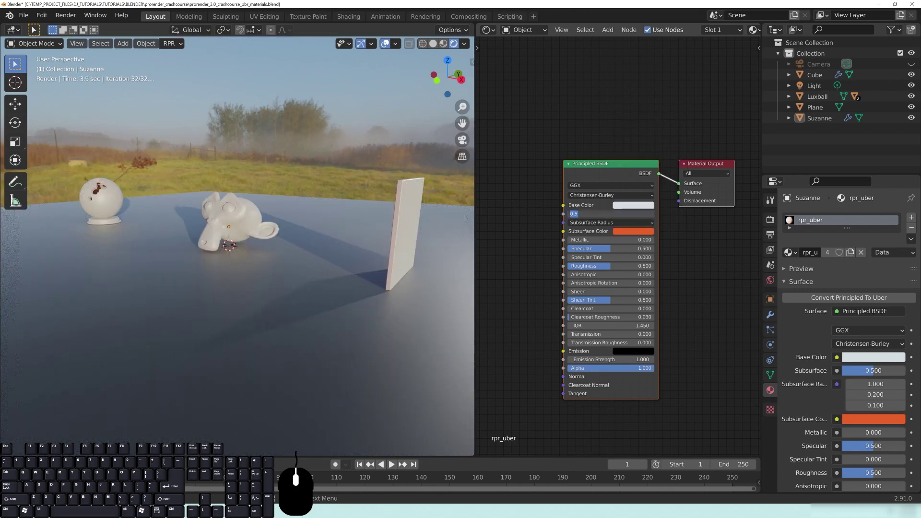
{"action": "type", "text": "0.75"}
{"action": "key", "text": "Return"}
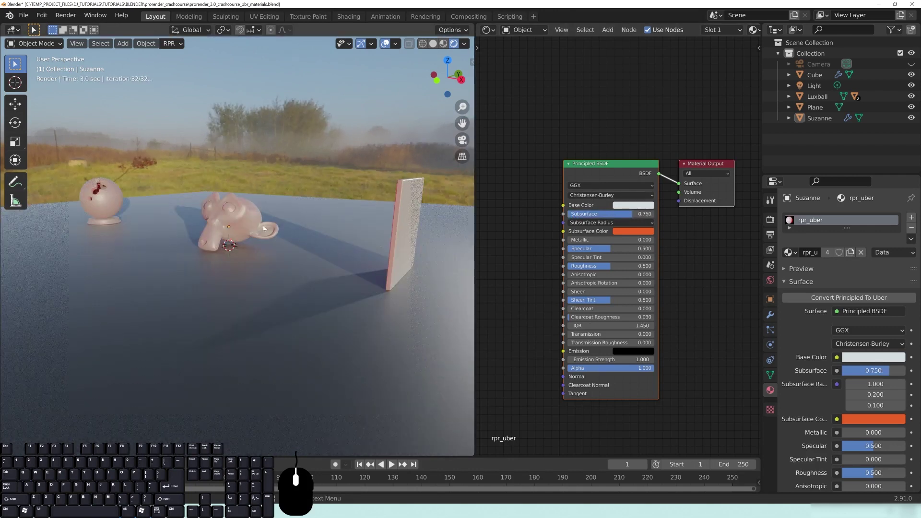
{"action": "middle_click_drag", "start_coordinate": [407, 221], "coordinate": [196, 222]}
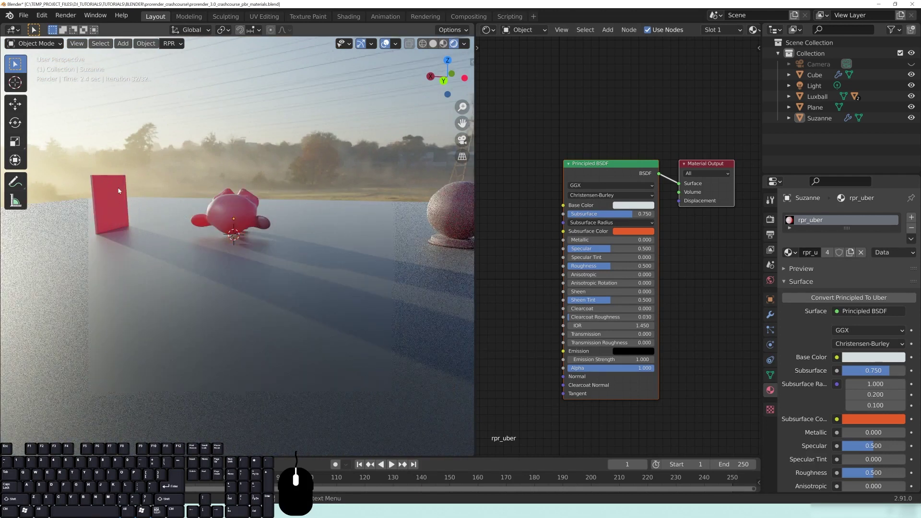
Switch the subsurface method of the Principled BSDF to Random Walk and check the objects from the back and front.
{"action": "left_click", "coordinate": [587, 195]}
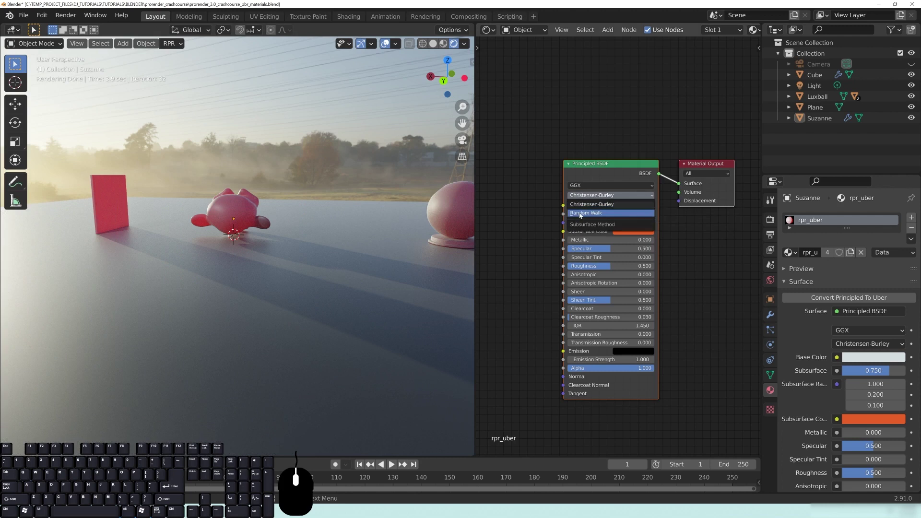
{"action": "left_click", "coordinate": [581, 214]}
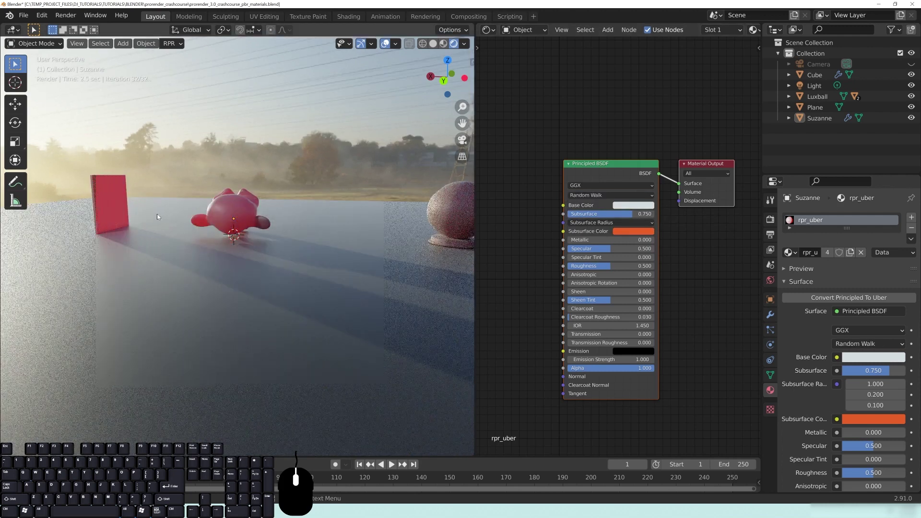
{"action": "middle_click_drag", "start_coordinate": [81, 206], "coordinate": [185, 196]}
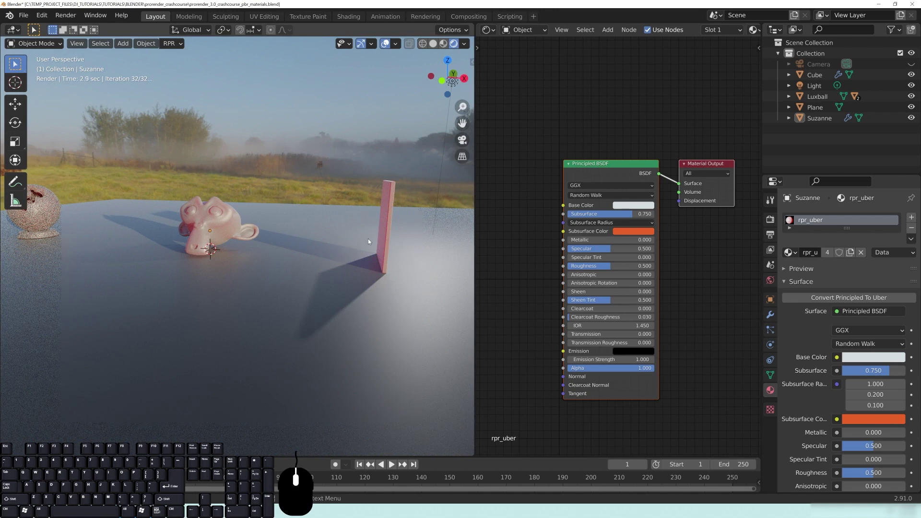
{"action": "middle_click_drag", "start_coordinate": [368, 239], "coordinate": [352, 240]}
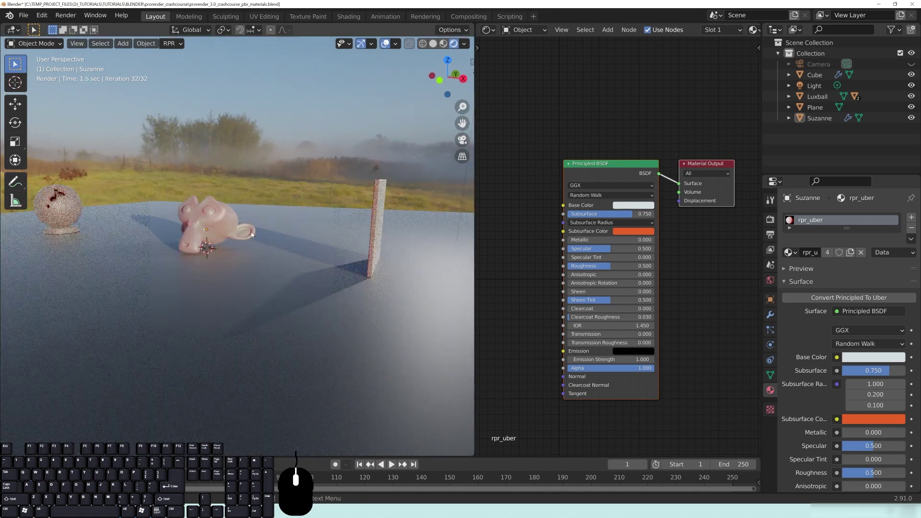
{"action": "middle_click_drag", "start_coordinate": [287, 215], "coordinate": [403, 220], "text": "shift"}
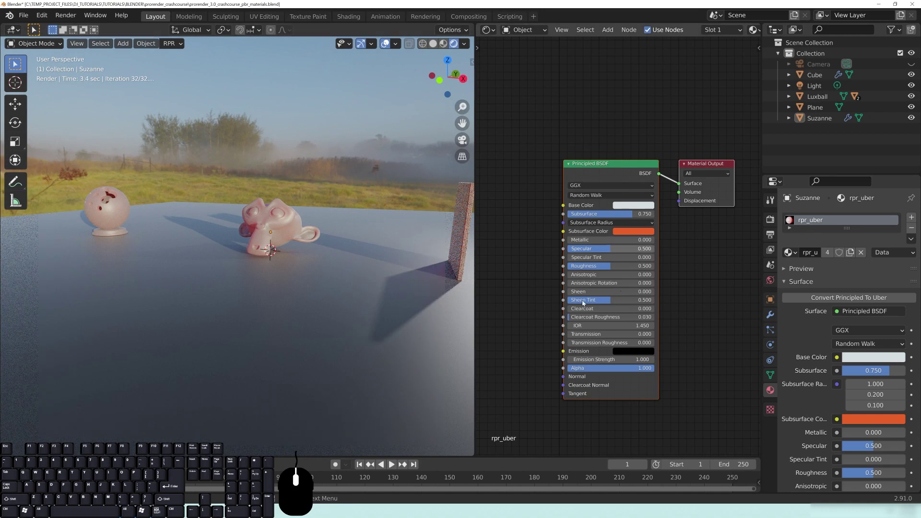
Set the Subsurface amount of the rpr_uber material to 0.
{"action": "middle_click_drag", "start_coordinate": [527, 241], "coordinate": [516, 226]}
{"action": "left_click", "coordinate": [597, 195]}
{"action": "left_click", "coordinate": [604, 199]}
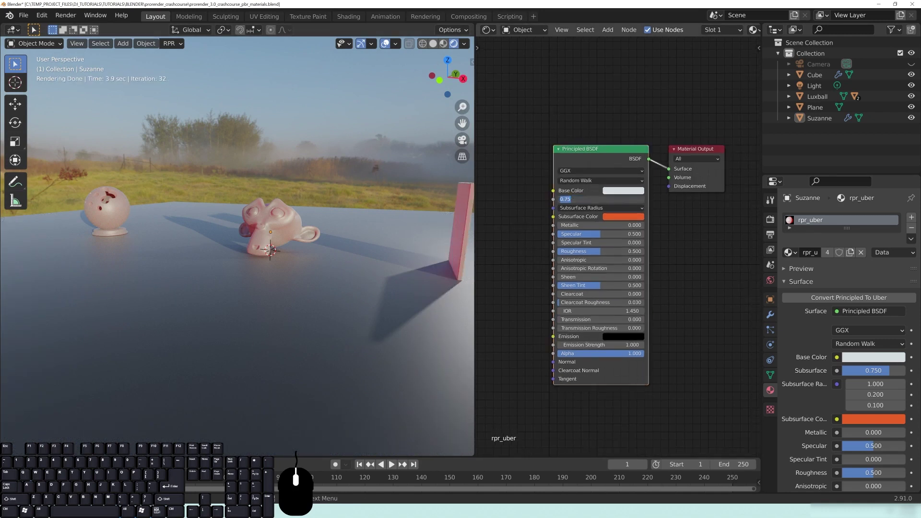
{"action": "type", "text": "0"}
{"action": "key", "text": "Return"}
Set the Metallic value of the rpr_uber material to 1 and view Suzanne up close.
{"action": "left_click", "coordinate": [629, 225]}
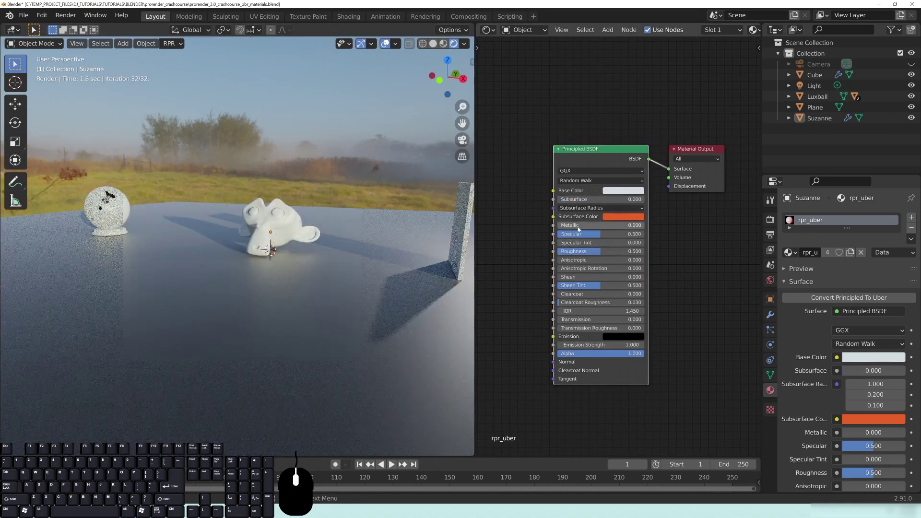
{"action": "type", "text": "1"}
{"action": "key", "text": "Return"}
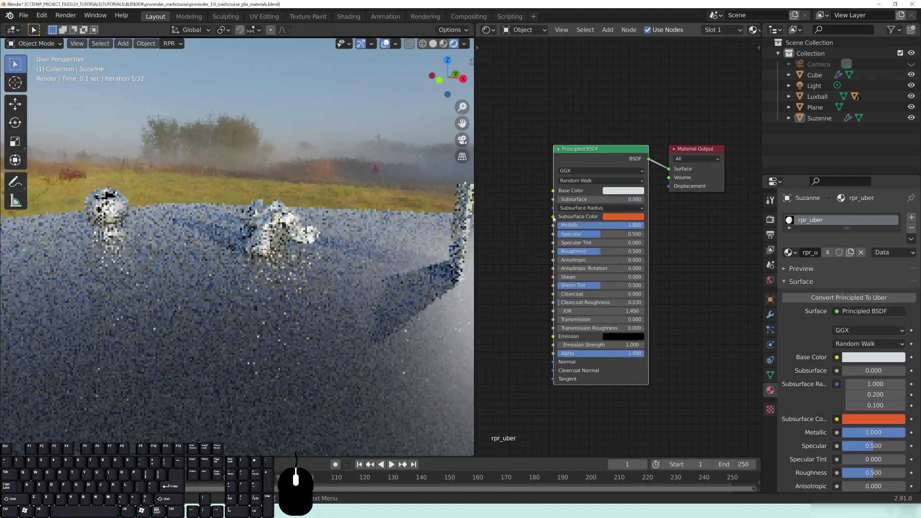
{"action": "middle_click_drag", "start_coordinate": [378, 198], "coordinate": [319, 193], "text": "shift"}
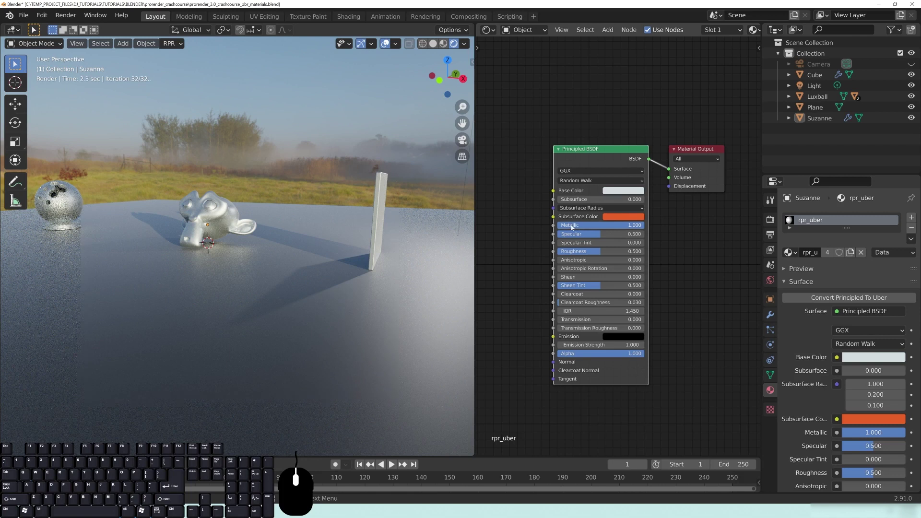
{"action": "key", "text": "KP_Decimal"}
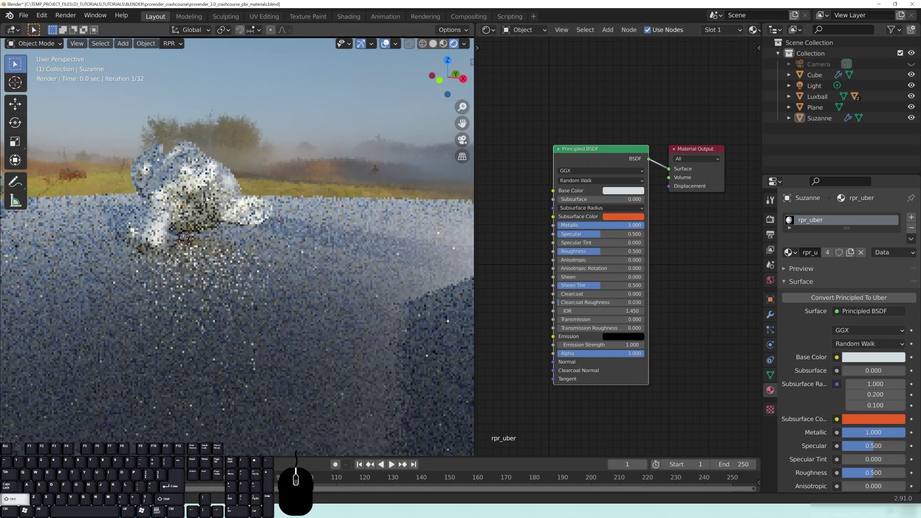
Try the Specular value of the rpr_uber material at 1 and 0, and return it to 0.5.
{"action": "left_click", "coordinate": [600, 233]}
{"action": "type", "text": "1"}
{"action": "key", "text": "Return"}
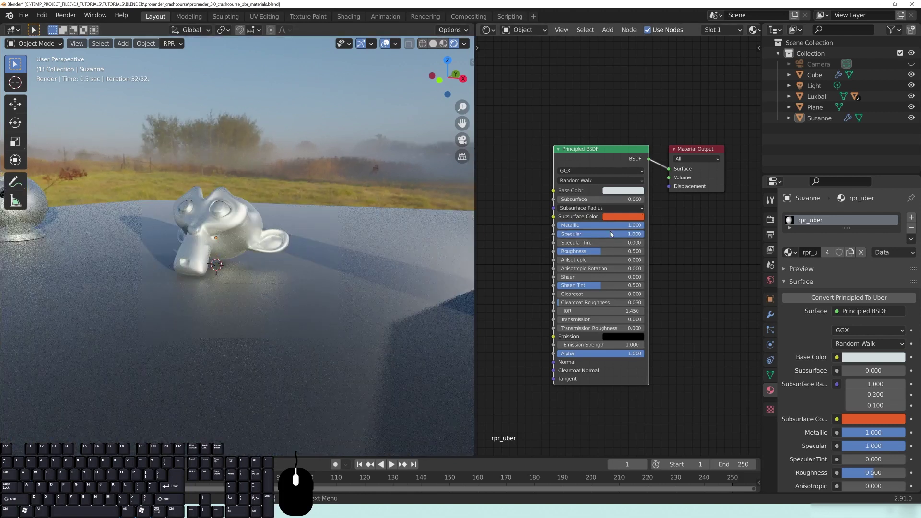
{"action": "left_click", "coordinate": [611, 235]}
{"action": "type", "text": "0"}
{"action": "key", "text": "Return"}
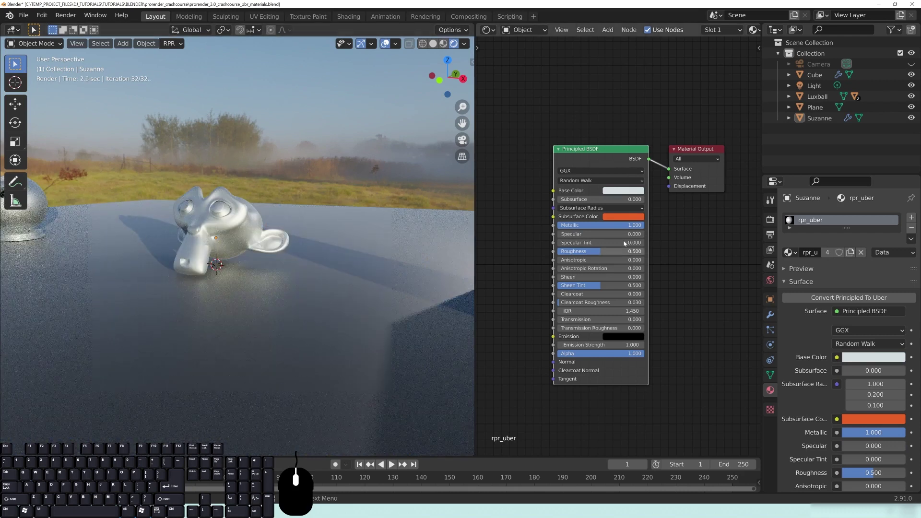
{"action": "left_click", "coordinate": [612, 234]}
{"action": "type", "text": ".5"}
{"action": "key", "text": "Return"}
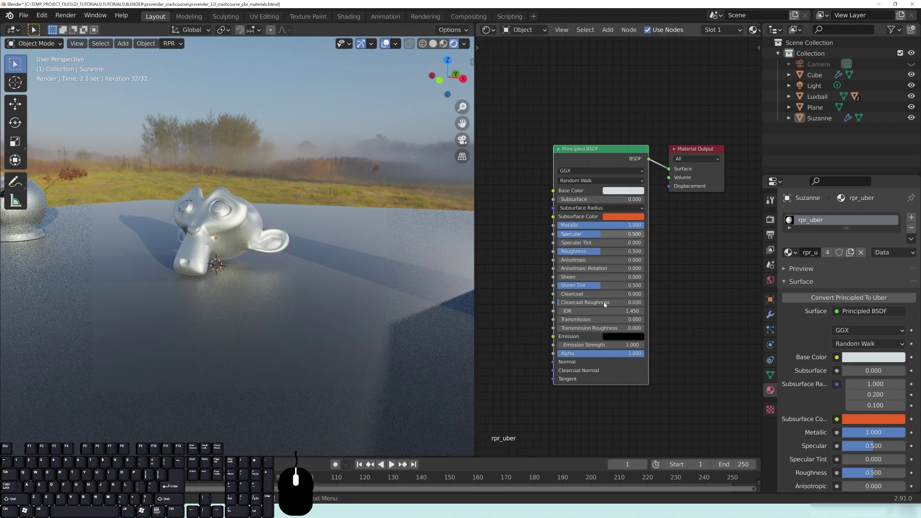
Set the Roughness of the rpr_uber material to 0 and its Anisotropic value to 1.
{"action": "left_click", "coordinate": [600, 251]}
{"action": "type", "text": "0"}
{"action": "key", "text": "Return"}
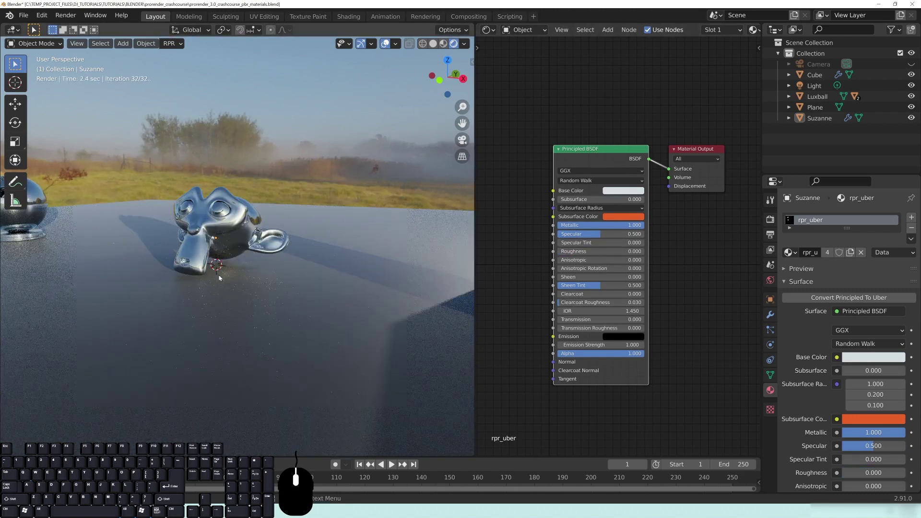
{"action": "left_click", "coordinate": [590, 260]}
{"action": "type", "text": "10"}
{"action": "key", "text": "Return"}
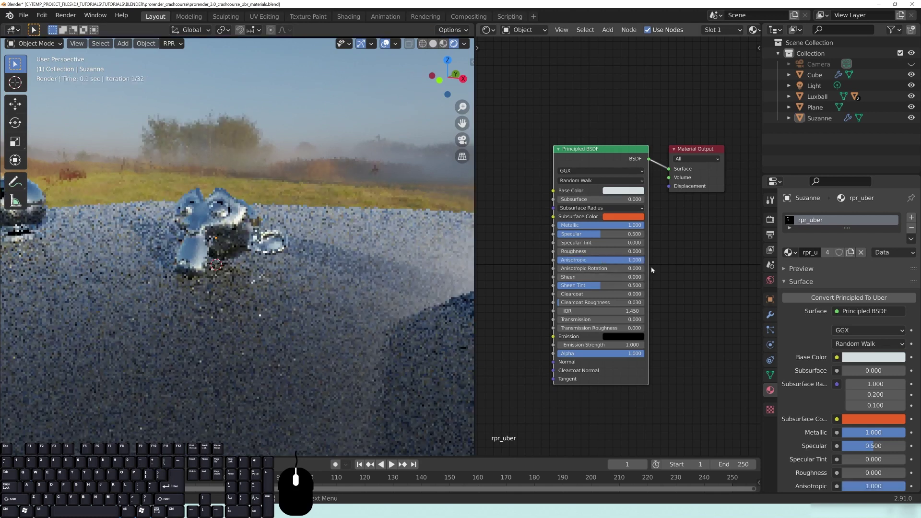
Set the Roughness of rpr_uber to 0.5 and examine the anisotropic reflections on Suzanne from the front, side and back.
{"action": "left_click", "coordinate": [574, 252]}
{"action": "type", "text": ".5"}
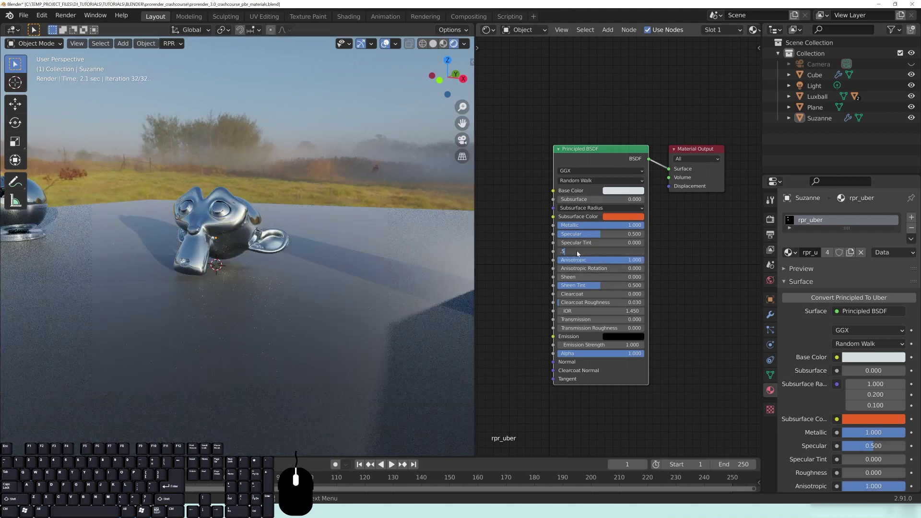
{"action": "key", "text": "Return"}
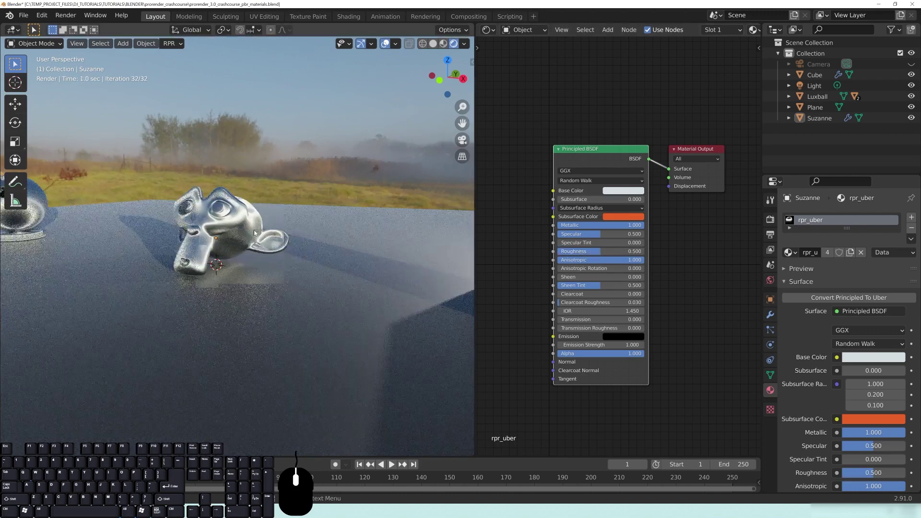
{"action": "scroll", "coordinate": [254, 229], "scroll_direction": "up", "scroll_amount": 3}
{"action": "middle_click_drag", "start_coordinate": [254, 229], "coordinate": [214, 230]}
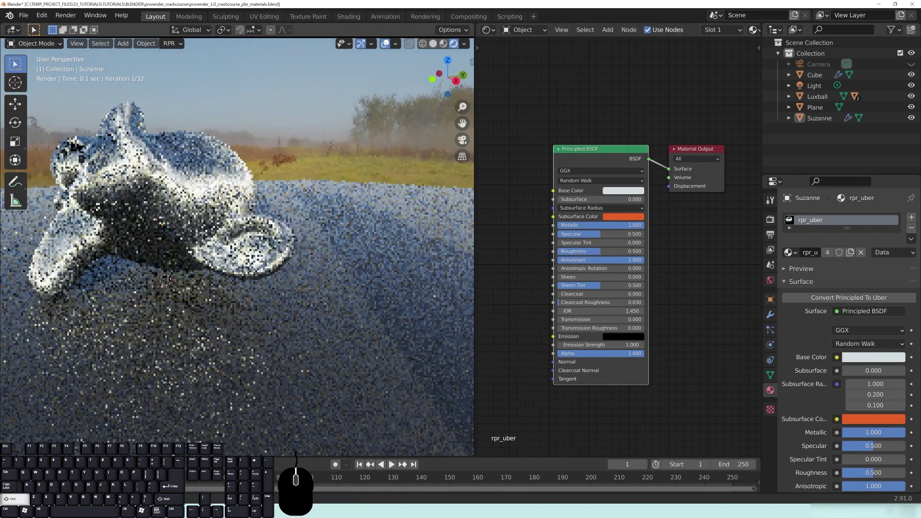
{"action": "middle_click_drag", "start_coordinate": [215, 192], "coordinate": [256, 214], "text": "shift"}
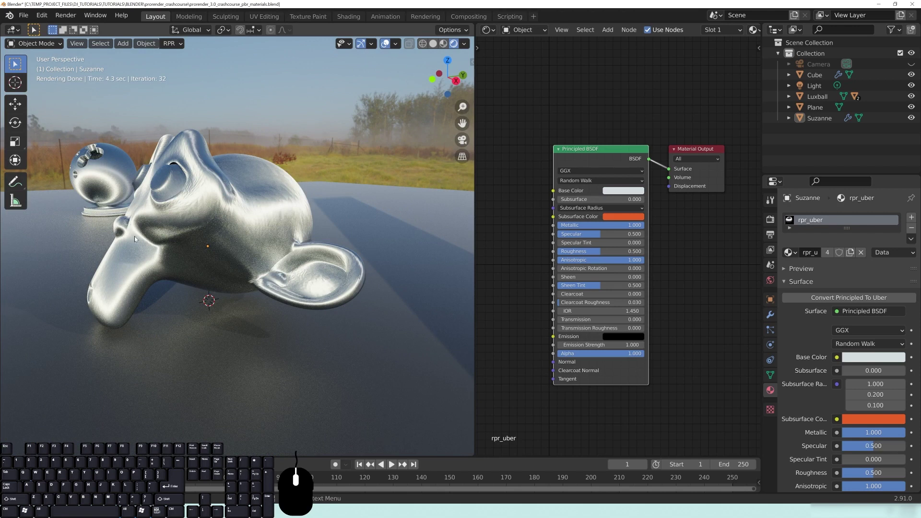
{"action": "middle_click_drag", "start_coordinate": [241, 197], "coordinate": [397, 221]}
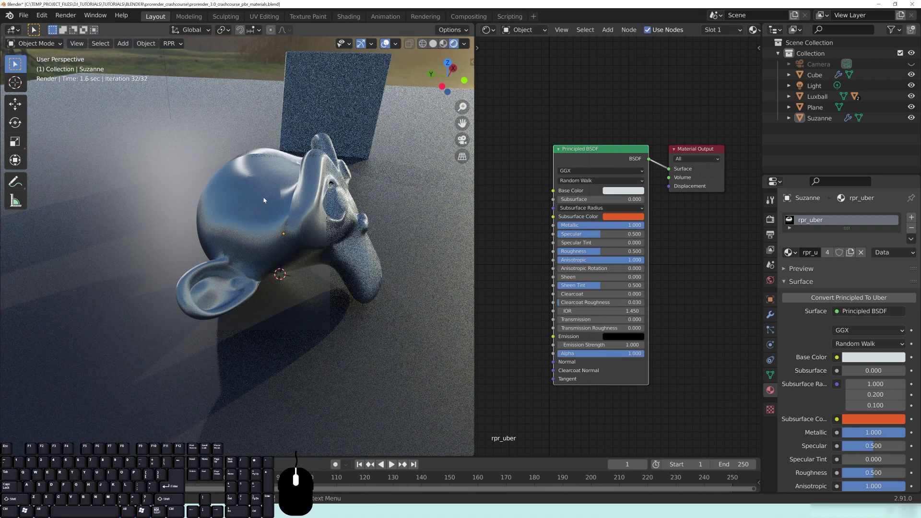
{"action": "middle_click_drag", "start_coordinate": [248, 237], "coordinate": [175, 248]}
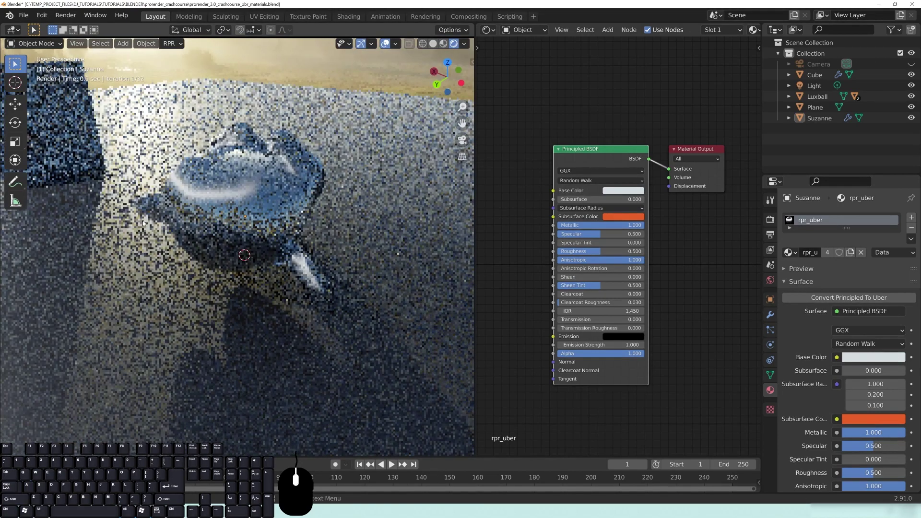
{"action": "middle_click_drag", "start_coordinate": [154, 203], "coordinate": [242, 270]}
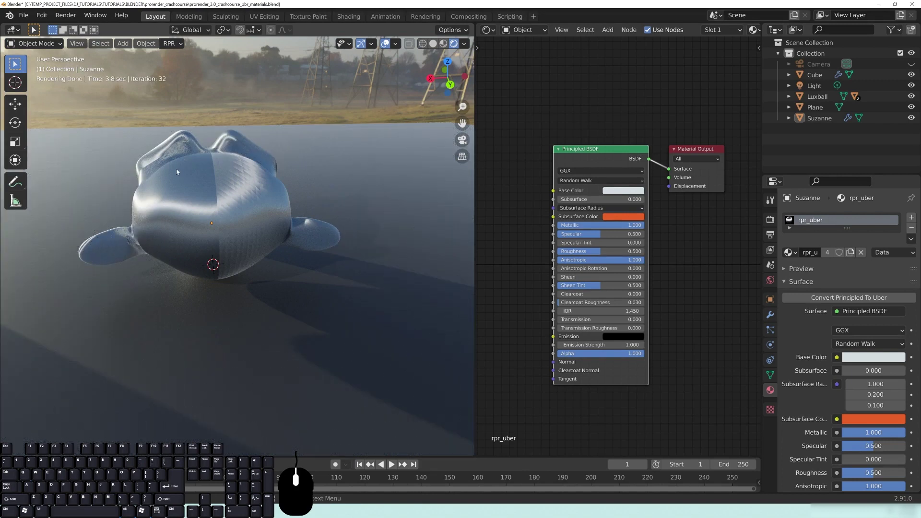
{"action": "middle_click_drag", "start_coordinate": [283, 73], "coordinate": [167, 259]}
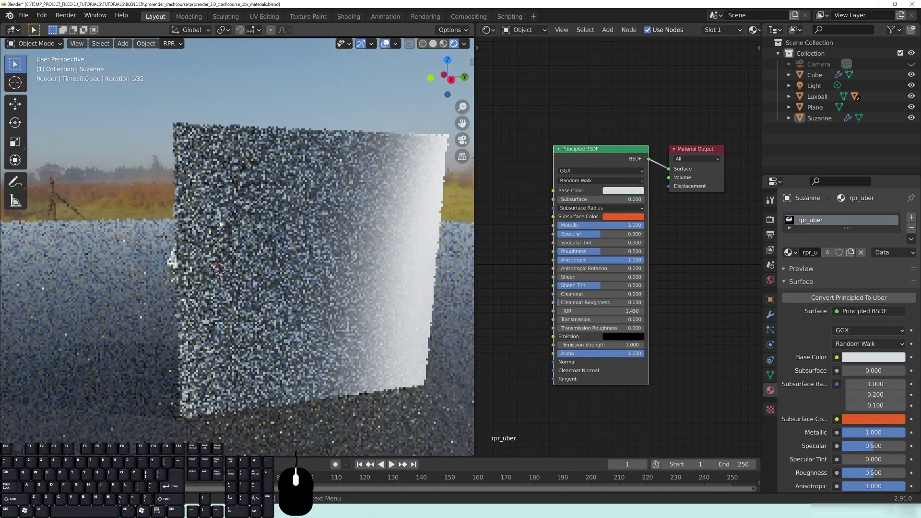
Set the Anisotropic value of rpr_uber to 0 and move the Principled BSDF node slightly away from the Material Output.
{"action": "left_click", "coordinate": [582, 264]}
{"action": "type", "text": "0"}
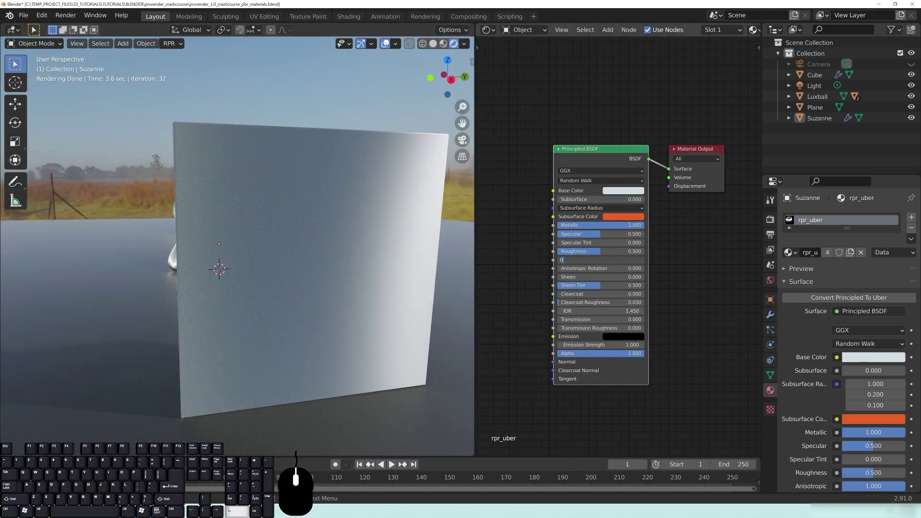
{"action": "key", "text": "Return"}
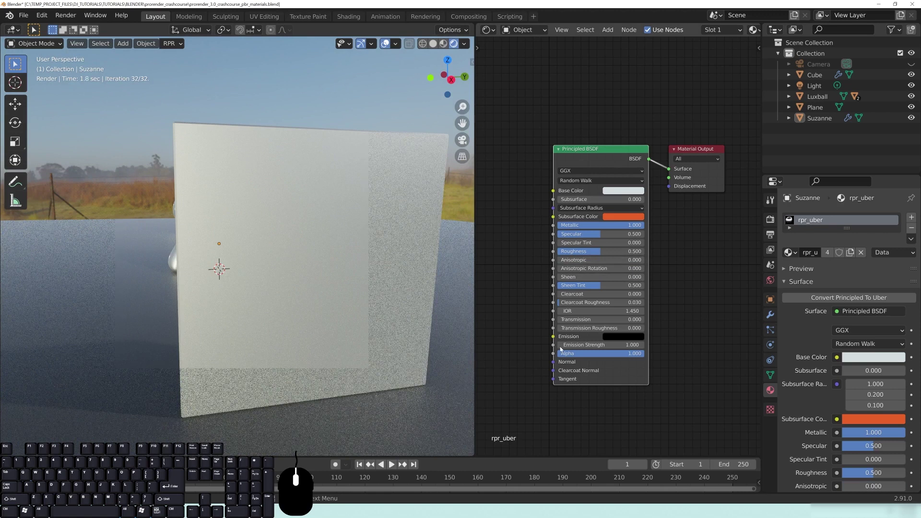
{"action": "middle_click_drag", "start_coordinate": [276, 264], "coordinate": [336, 256]}
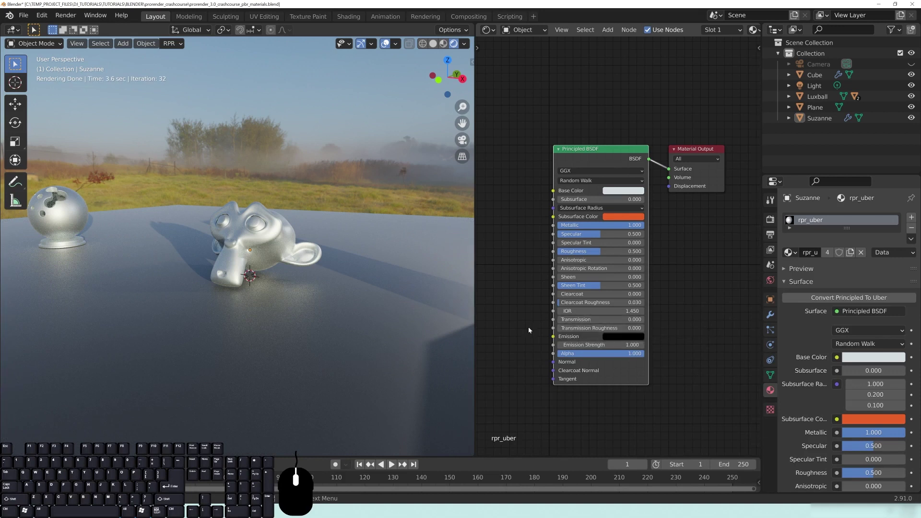
{"action": "left_click_drag", "start_coordinate": [597, 151], "coordinate": [581, 131]}
Examine how the metallic material looks on the Luxball, Suzanne and the cube from the front and back.
{"action": "middle_click_drag", "start_coordinate": [366, 265], "coordinate": [345, 280]}
{"action": "scroll", "coordinate": [319, 269], "scroll_direction": "down", "scroll_amount": 3}
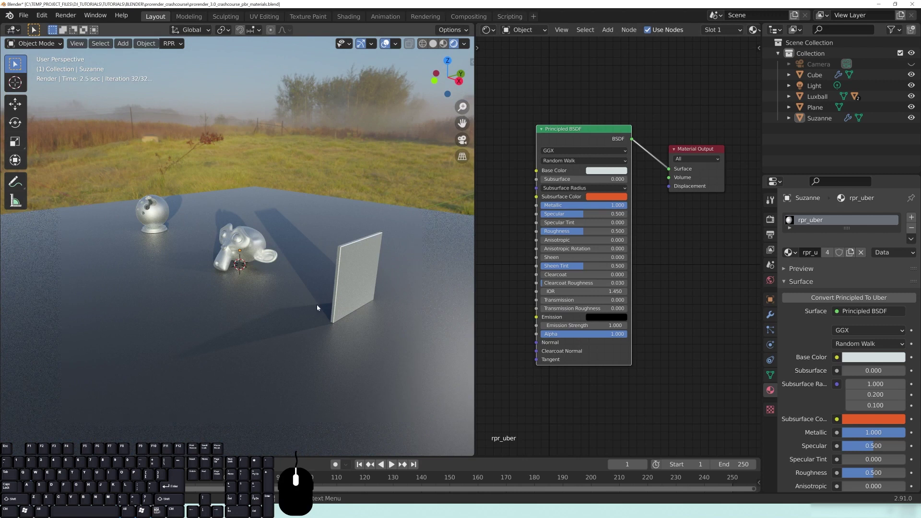
{"action": "middle_click_drag", "start_coordinate": [368, 280], "coordinate": [357, 274]}
{"action": "middle_click_drag", "start_coordinate": [587, 168], "coordinate": [695, 154]}
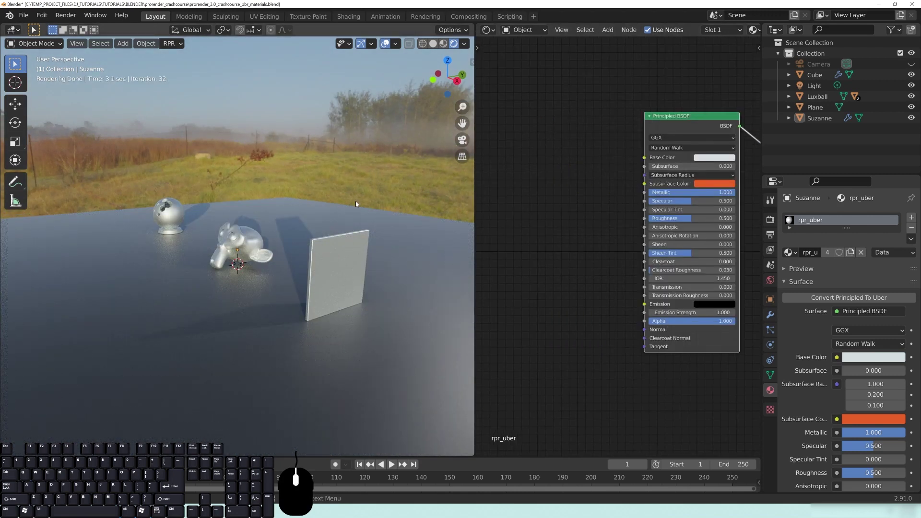
{"action": "middle_click_drag", "start_coordinate": [317, 289], "coordinate": [328, 294]}
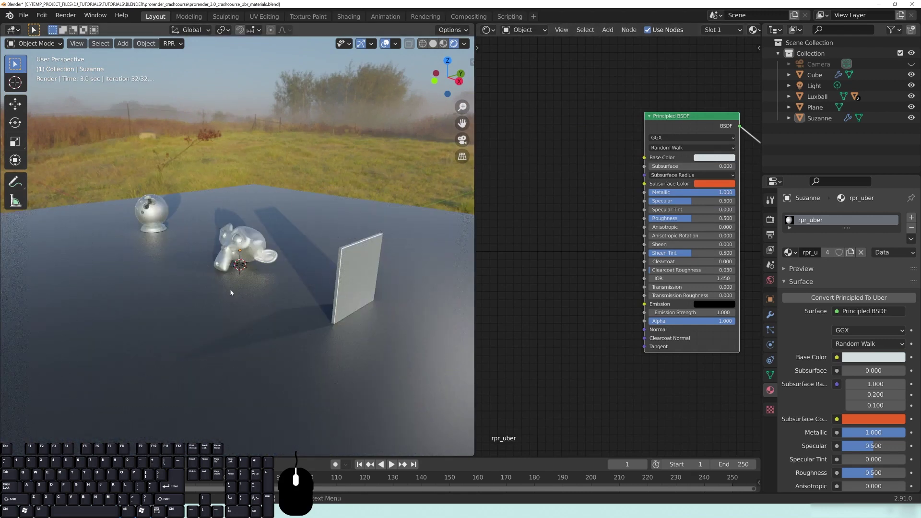
{"action": "middle_click_drag", "start_coordinate": [241, 258], "coordinate": [307, 261]}
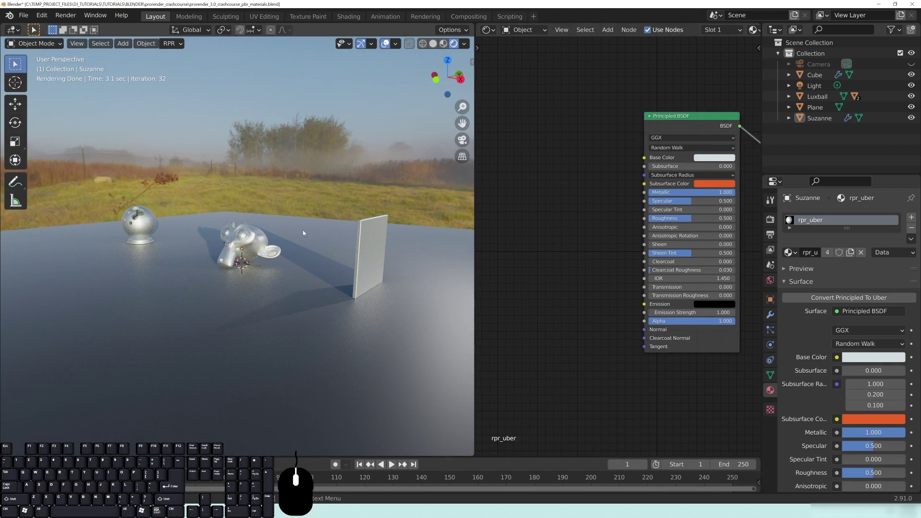
{"action": "middle_click_drag", "start_coordinate": [311, 236], "coordinate": [133, 293]}
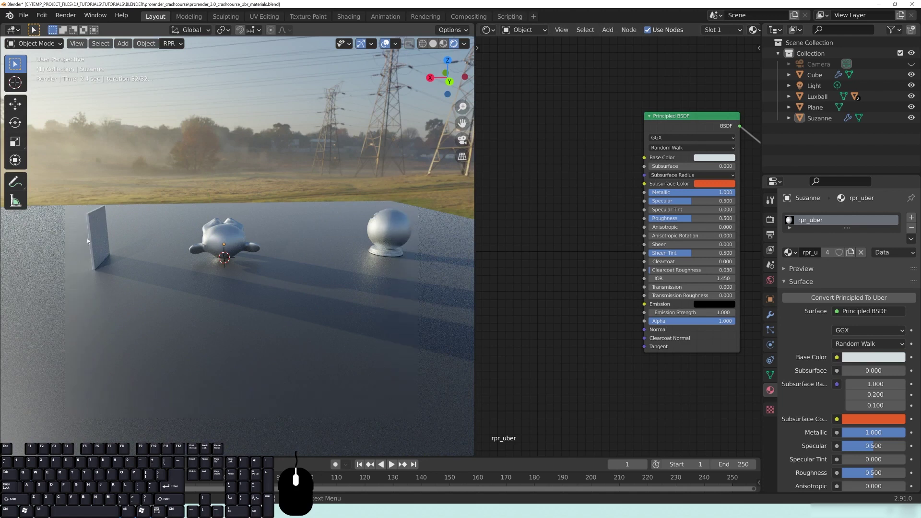
{"action": "middle_click_drag", "start_coordinate": [434, 253], "coordinate": [239, 214]}
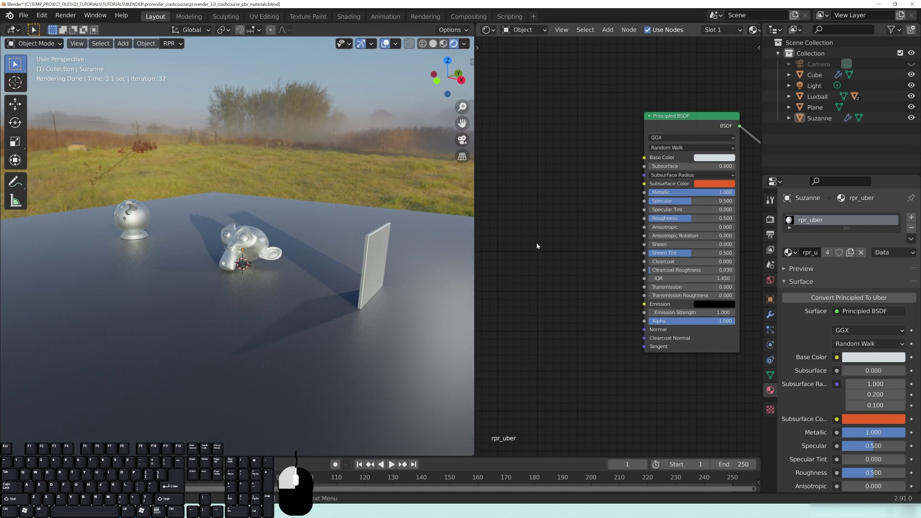
Set the Metallic value of the rpr_uber material to 0 and select its Principled BSDF node.
{"action": "middle_click_drag", "start_coordinate": [570, 251], "coordinate": [525, 262]}
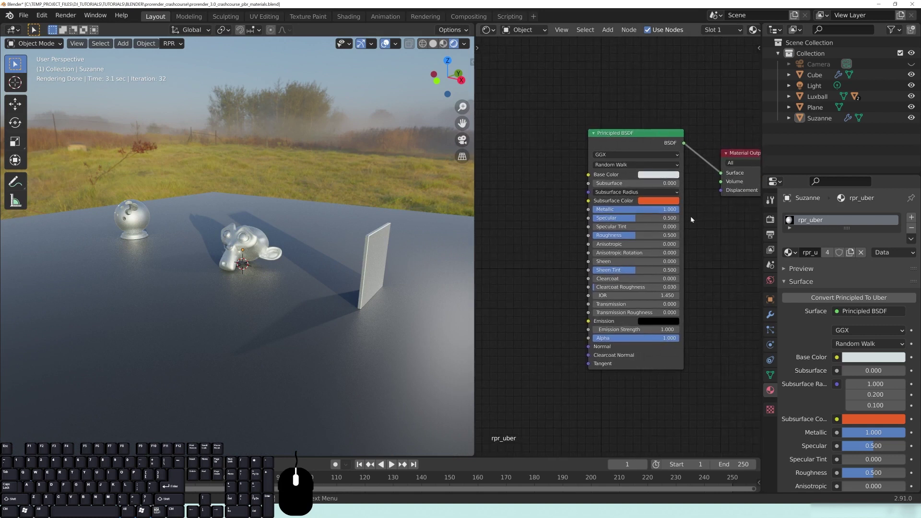
{"action": "double_click", "coordinate": [638, 209]}
{"action": "type", "text": "0"}
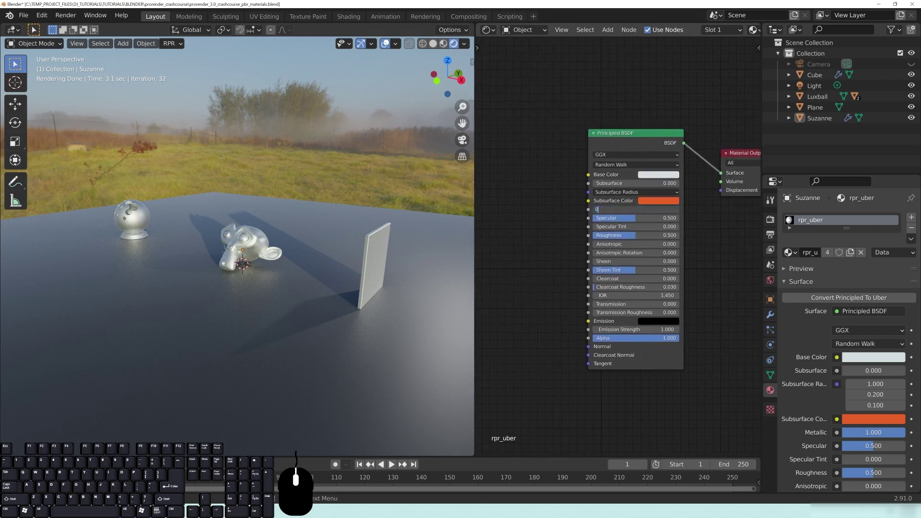
{"action": "key", "text": "Return"}
{"action": "middle_click_drag", "start_coordinate": [549, 166], "coordinate": [524, 180]}
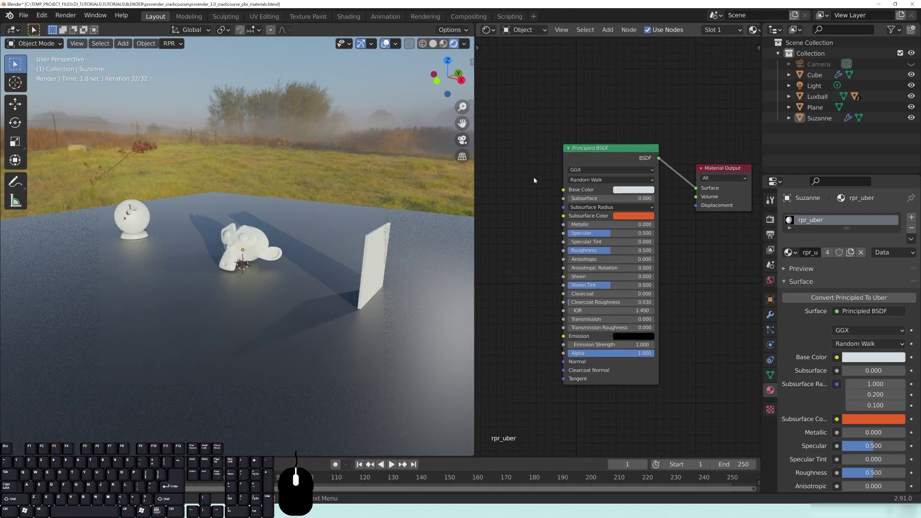
{"action": "left_click", "coordinate": [574, 157]}
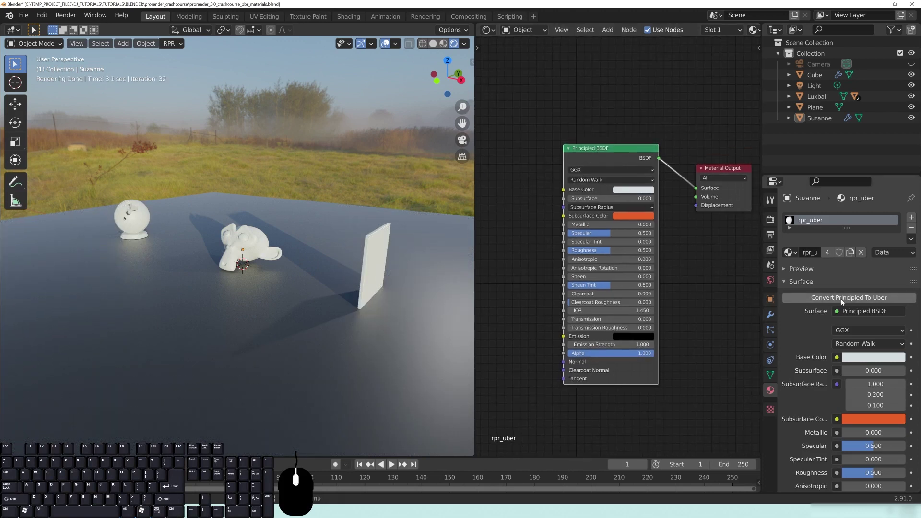
Switch the 3D viewport to Solid shading and save the Blender file.
{"action": "left_click", "coordinate": [800, 284]}
{"action": "left_click", "coordinate": [799, 284]}
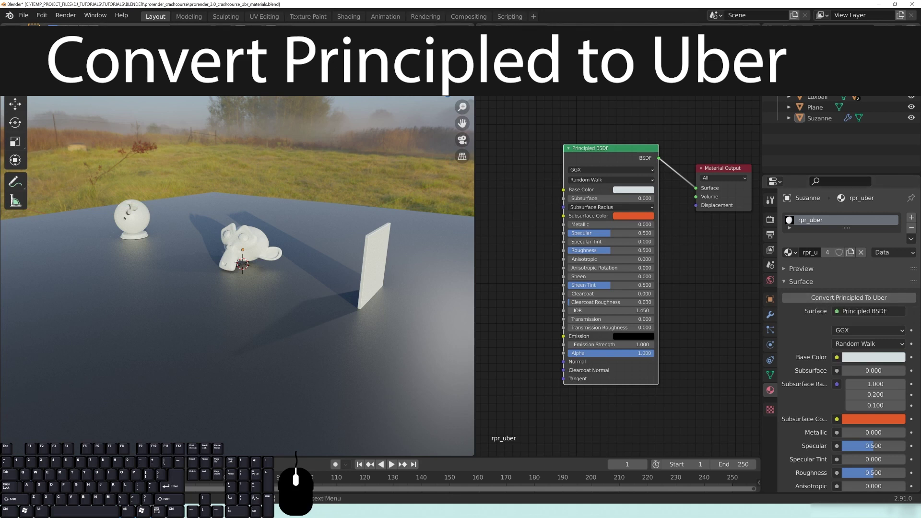
{"action": "left_click", "coordinate": [434, 44]}
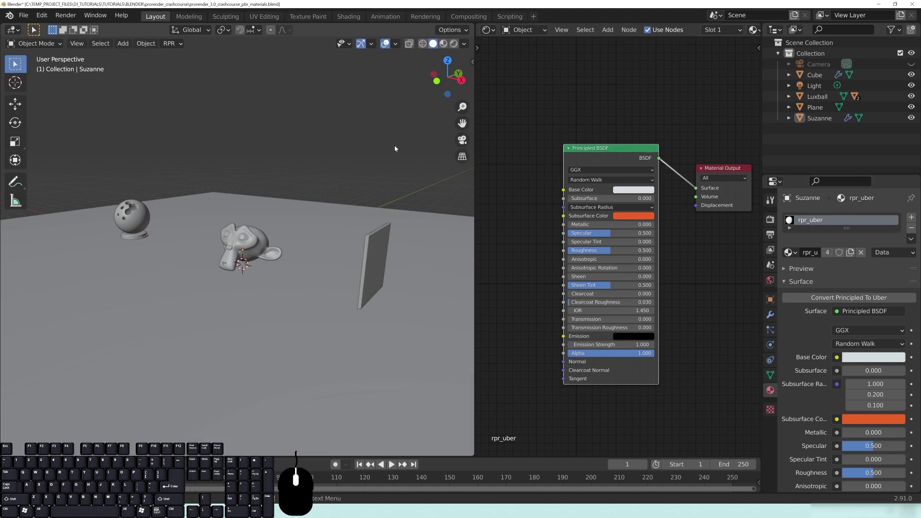
{"action": "key", "text": "ctrl+s"}
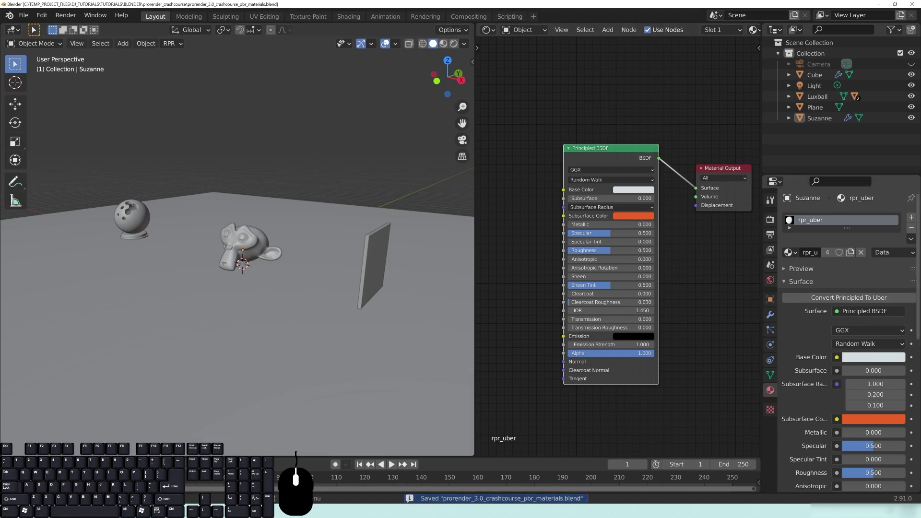
Convert the Principled BSDF of rpr_uber to an RPR Uber shader and move the leftover Principled BSDF node up, clear of it.
{"action": "left_click", "coordinate": [826, 297]}
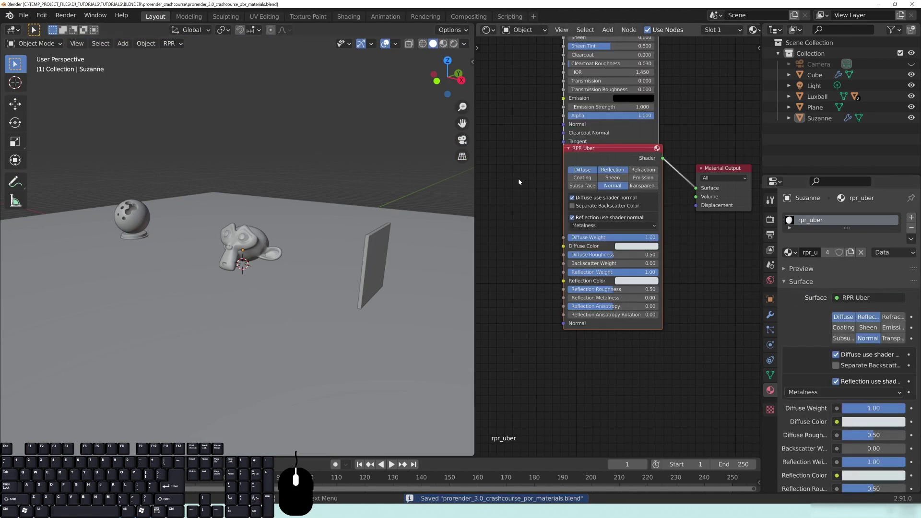
{"action": "middle_click_drag", "start_coordinate": [562, 95], "coordinate": [505, 291]}
{"action": "left_click_drag", "start_coordinate": [553, 119], "coordinate": [549, 55]}
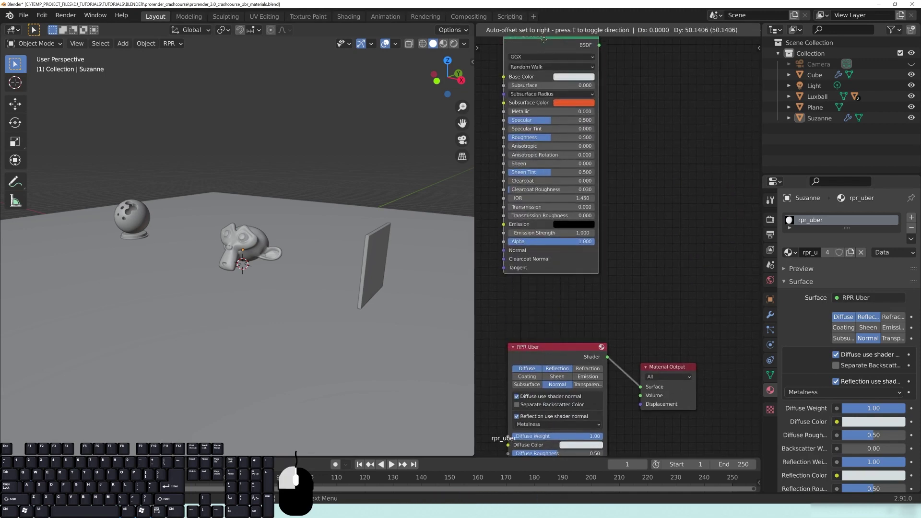
Reposition the RPR Uber node below the Principled BSDF node, with more space before the Material Output.
{"action": "middle_click_drag", "start_coordinate": [542, 352], "coordinate": [565, 233]}
{"action": "left_click_drag", "start_coordinate": [565, 234], "coordinate": [552, 210]}
{"action": "middle_click_drag", "start_coordinate": [632, 267], "coordinate": [671, 196]}
{"action": "left_click", "coordinate": [577, 126]}
{"action": "left_click_drag", "start_coordinate": [591, 144], "coordinate": [581, 151]}
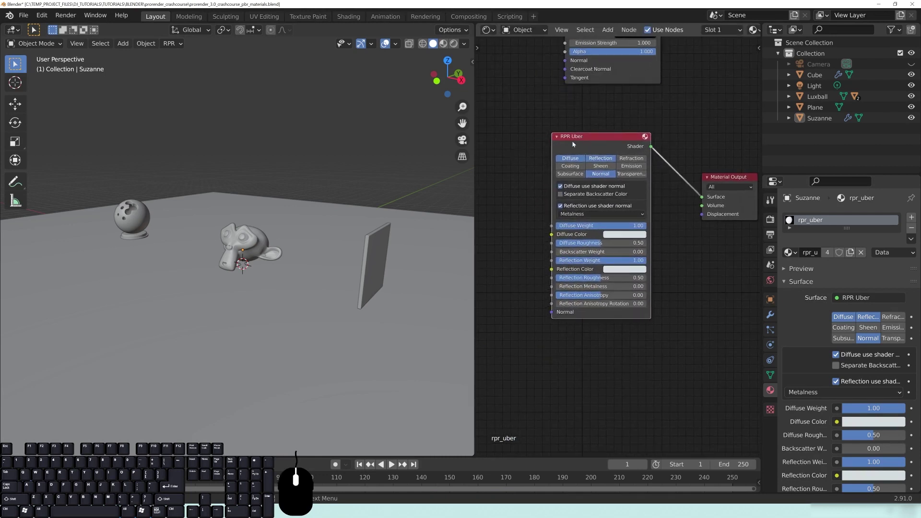
{"action": "left_click_drag", "start_coordinate": [569, 143], "coordinate": [551, 148]}
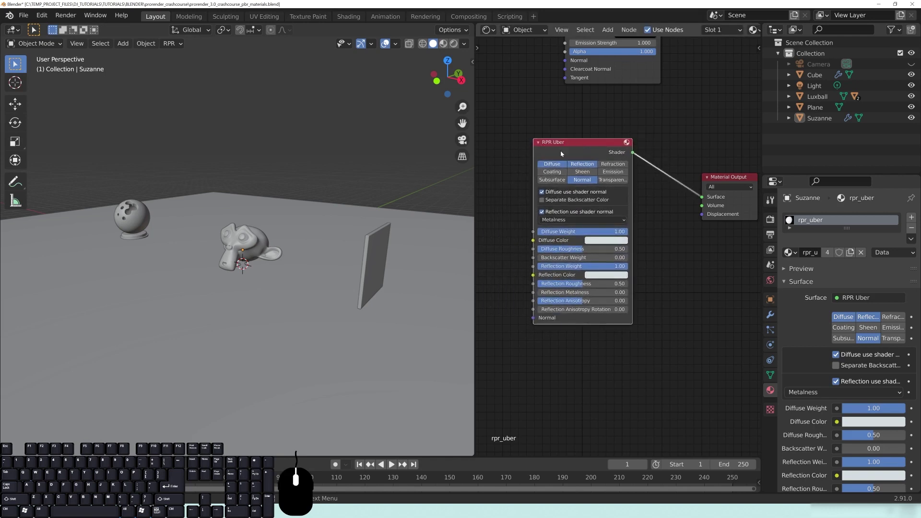
{"action": "middle_click_drag", "start_coordinate": [561, 151], "coordinate": [542, 165]}
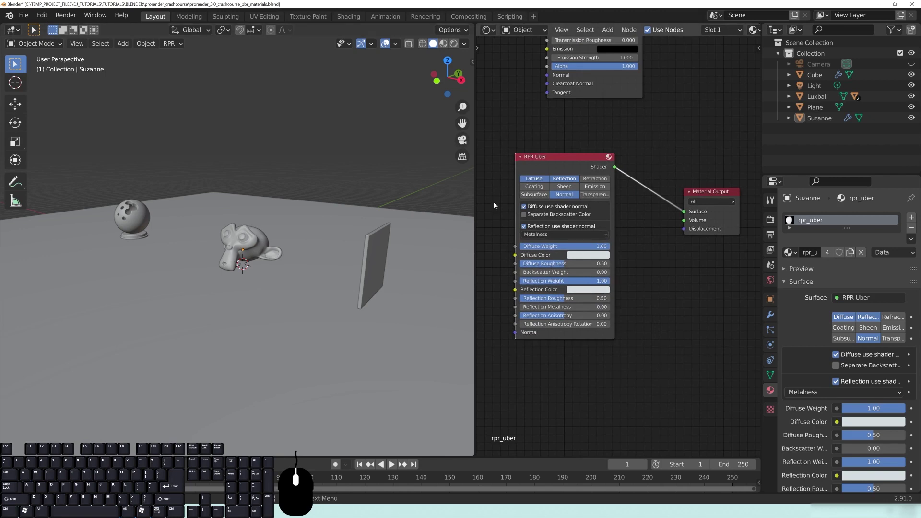
Disable the Normal and Reflection components of the RPR Uber shader and move its node closer to the Material Output.
{"action": "left_click", "coordinate": [556, 199]}
{"action": "left_click", "coordinate": [564, 178]}
{"action": "left_click_drag", "start_coordinate": [571, 157], "coordinate": [611, 153]}
{"action": "middle_click_drag", "start_coordinate": [258, 249], "coordinate": [335, 207]}
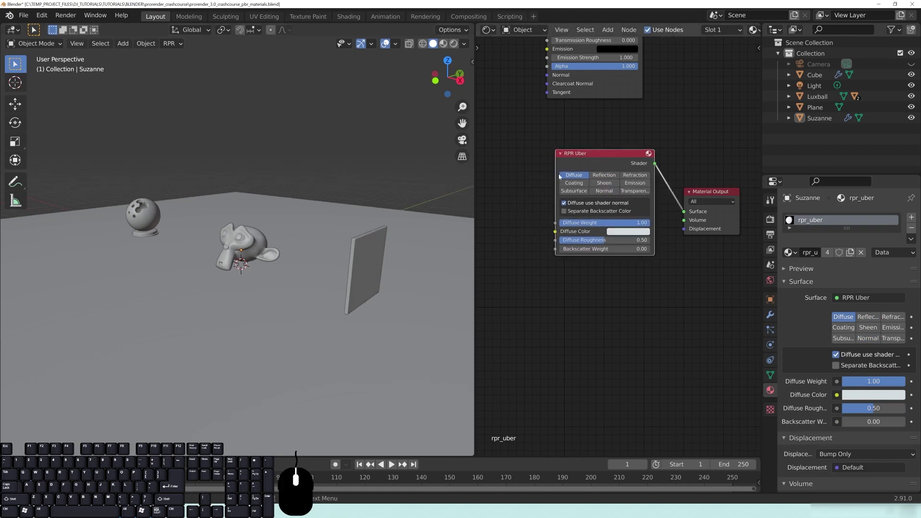
Switch the 3D viewport to Rendered shading and move the RPR Uber node slightly away from the Material Output.
{"action": "key", "text": "z"}
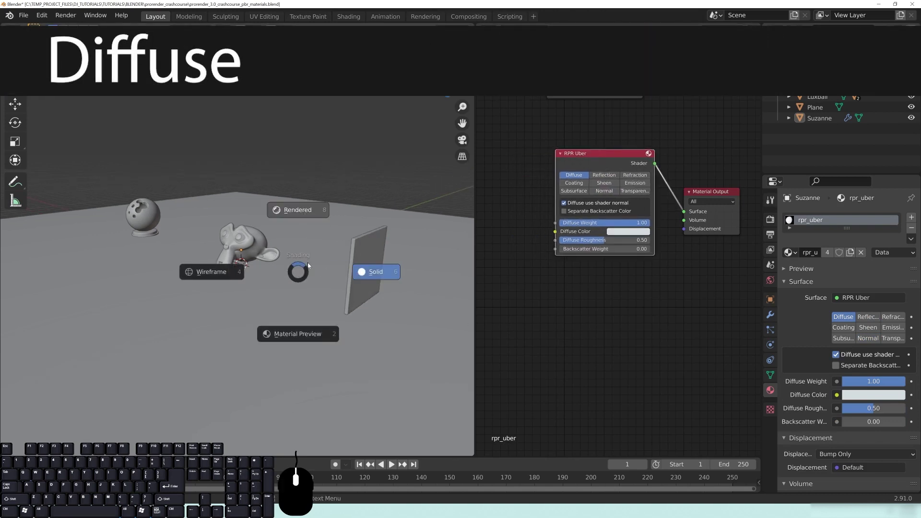
{"action": "left_click", "coordinate": [281, 253]}
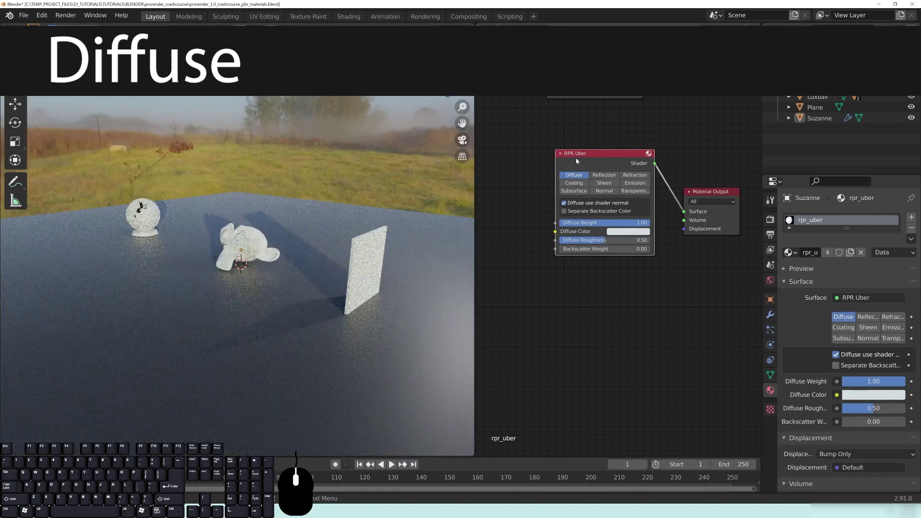
{"action": "left_click_drag", "start_coordinate": [589, 154], "coordinate": [572, 156]}
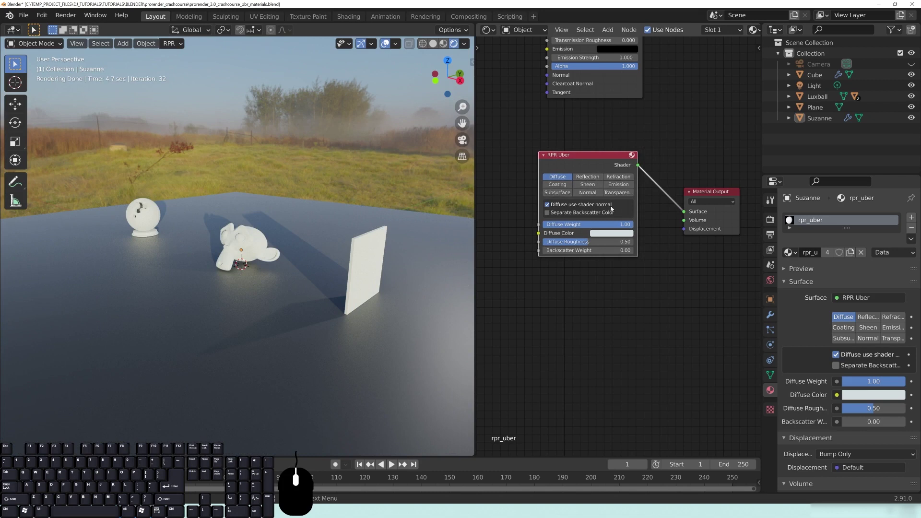
{"action": "middle_click_drag", "start_coordinate": [644, 120], "coordinate": [621, 321]}
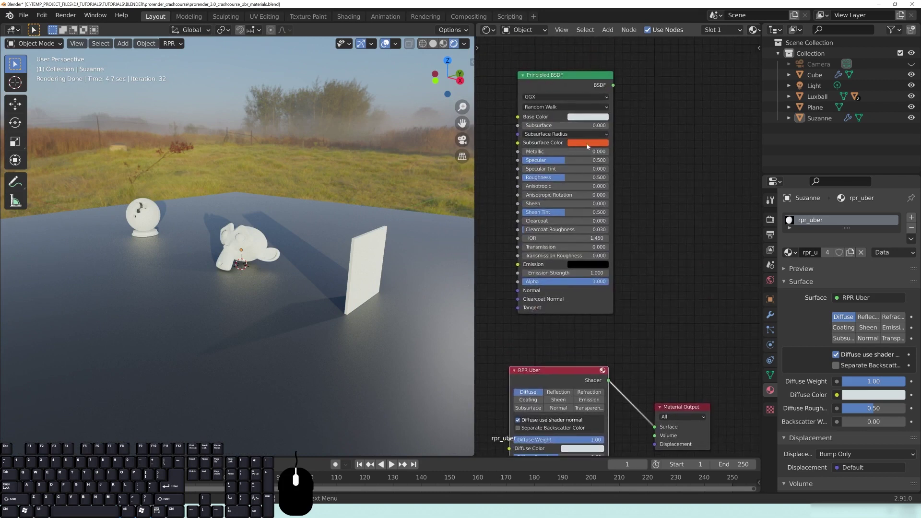
{"action": "middle_click_drag", "start_coordinate": [611, 354], "coordinate": [643, 183]}
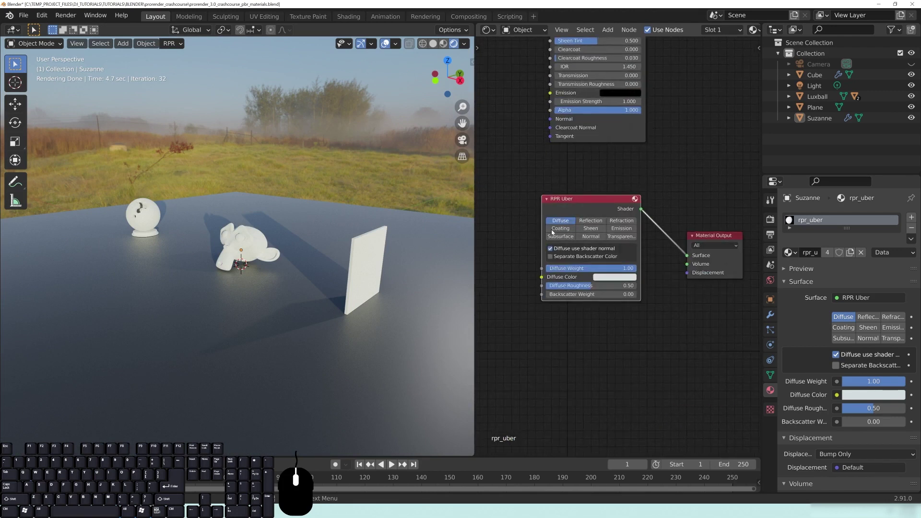
Add a Mix Shader node above the Material Output and delete it again.
{"action": "middle_click_drag", "start_coordinate": [577, 221], "coordinate": [477, 268]}
{"action": "key", "text": "shift+a"}
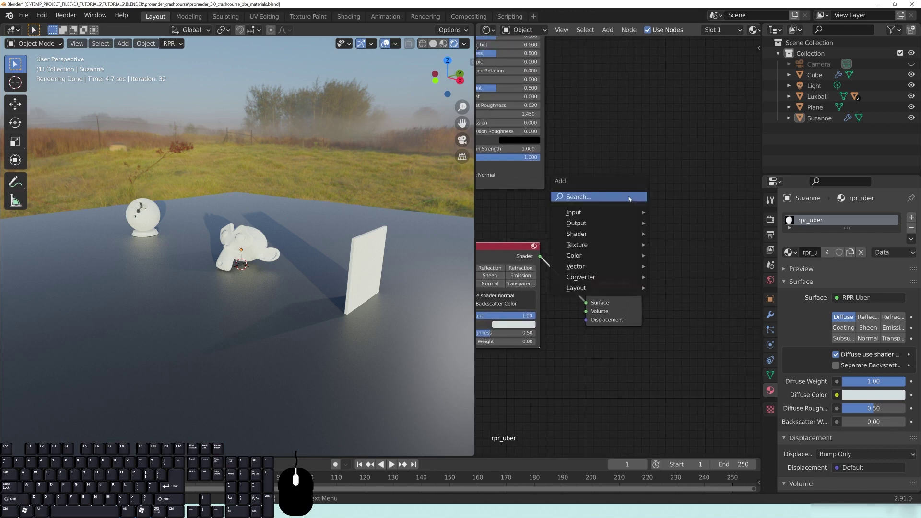
{"action": "mouse_move", "coordinate": [581, 240]}
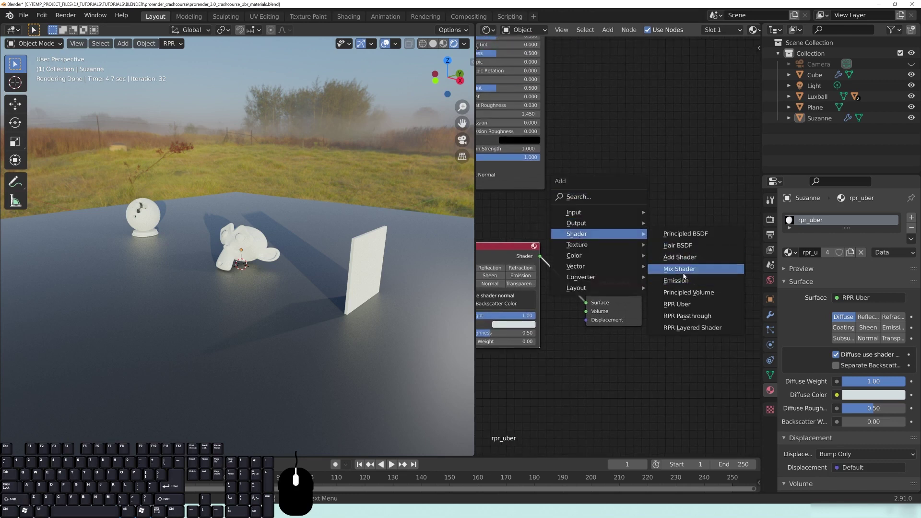
{"action": "left_click", "coordinate": [679, 269]}
{"action": "left_click", "coordinate": [632, 221]}
{"action": "left_click_drag", "start_coordinate": [606, 219], "coordinate": [598, 207]}
{"action": "middle_click_drag", "start_coordinate": [598, 206], "coordinate": [671, 169]}
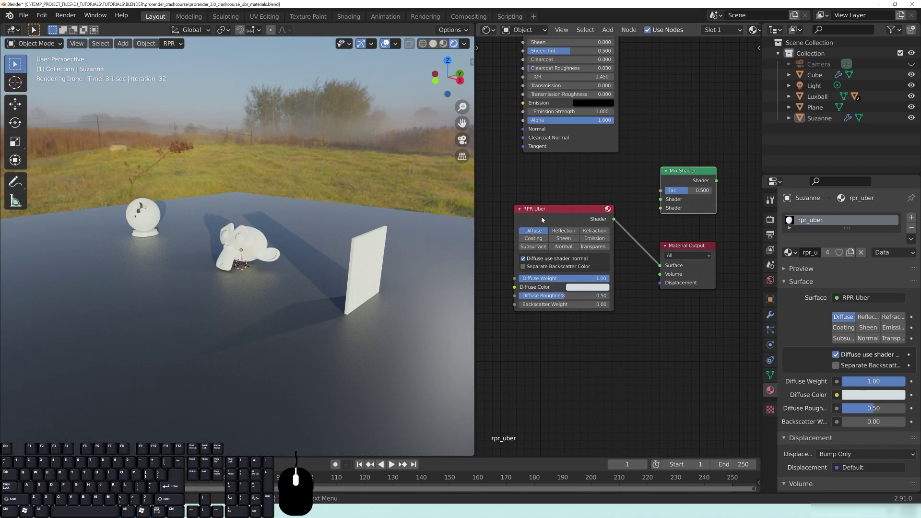
{"action": "left_click_drag", "start_coordinate": [542, 220], "coordinate": [537, 186]}
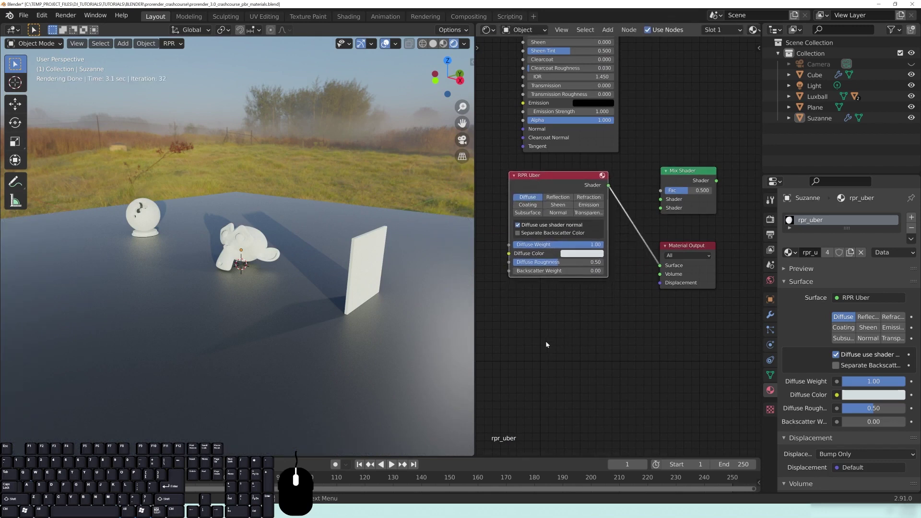
{"action": "left_click", "coordinate": [678, 172]}
{"action": "key", "text": "x"}
Move the RPR Uber node farther from the Material Output and keep its Diffuse Weight at 1.0.
{"action": "middle_click_drag", "start_coordinate": [556, 319], "coordinate": [609, 304]}
{"action": "left_click_drag", "start_coordinate": [588, 167], "coordinate": [560, 185]}
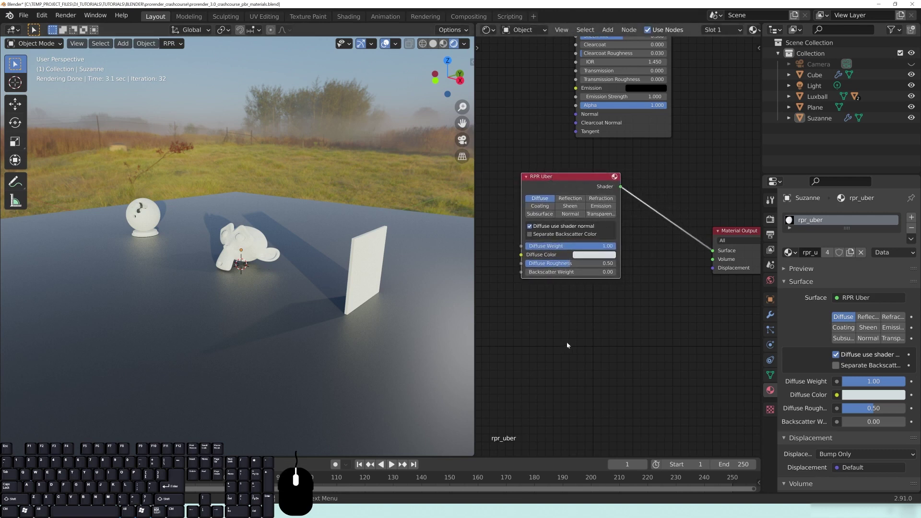
{"action": "scroll", "coordinate": [571, 341], "scroll_direction": "up", "scroll_amount": 3}
{"action": "middle_click_drag", "start_coordinate": [515, 352], "coordinate": [587, 348]}
{"action": "scroll", "coordinate": [609, 343], "scroll_direction": "up", "scroll_amount": 2}
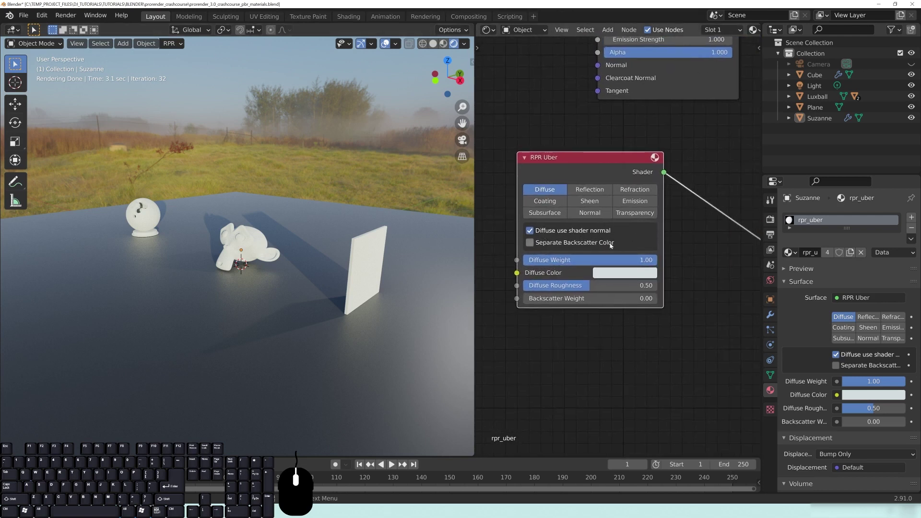
{"action": "double_click", "coordinate": [593, 257]}
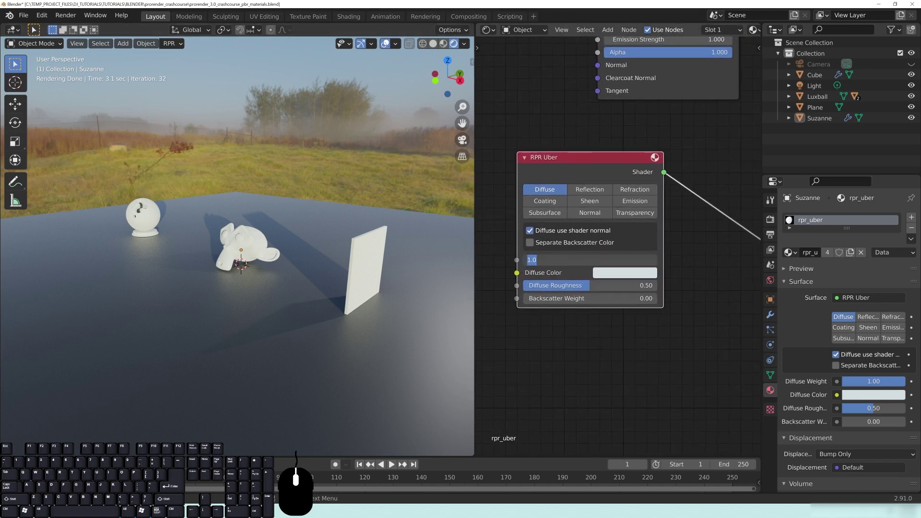
{"action": "key", "text": "Return"}
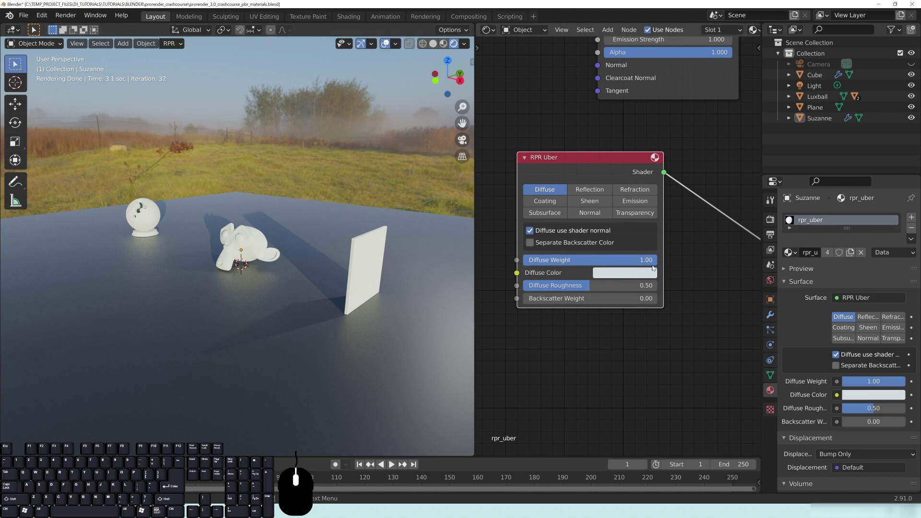
Set the RPR Uber Diffuse Color to orange (H 0.052, S 0.739, V 0.871) and the Diffuse Roughness to 0.
{"action": "left_click", "coordinate": [626, 274]}
{"action": "left_click", "coordinate": [632, 179]}
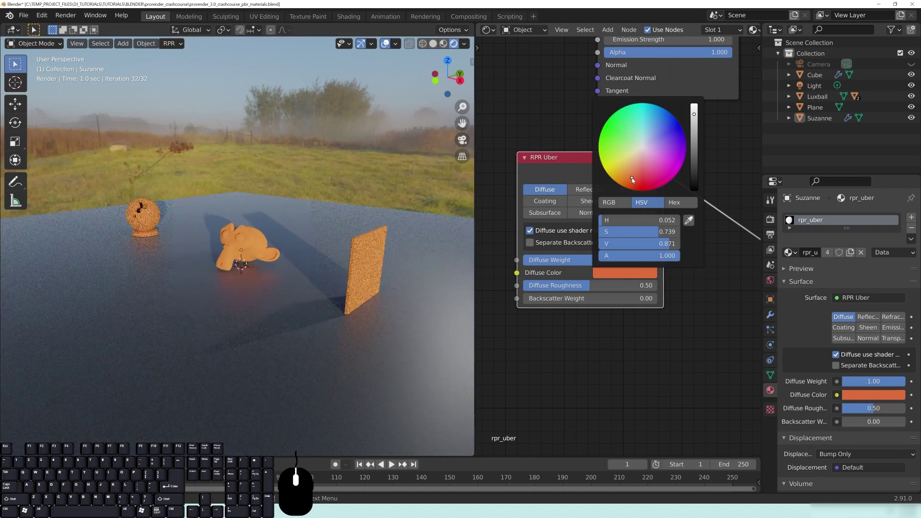
{"action": "left_click_drag", "start_coordinate": [585, 287], "coordinate": [515, 286]}
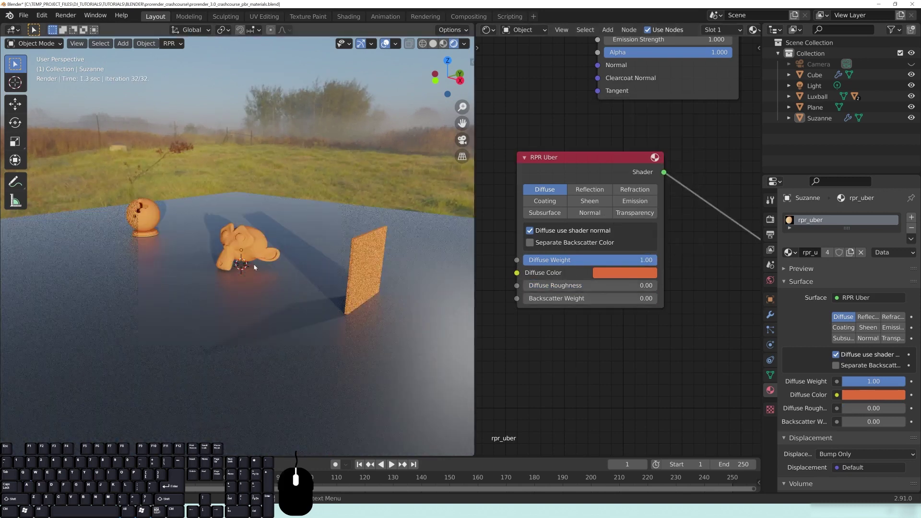
Set the Diffuse Roughness of the RPR Uber shader to 1.0 while viewing Suzanne's shaded side up close.
{"action": "scroll", "coordinate": [255, 267], "scroll_direction": "up", "scroll_amount": 4}
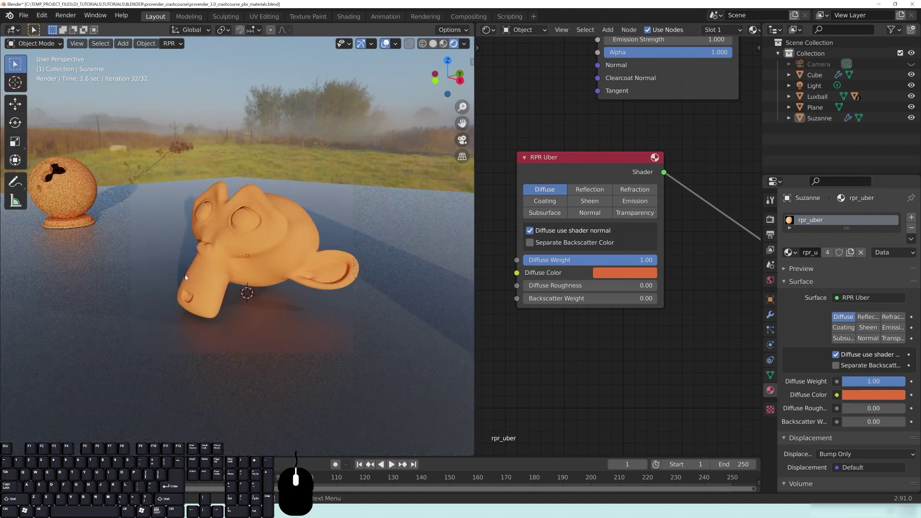
{"action": "middle_click_drag", "start_coordinate": [247, 251], "coordinate": [361, 240]}
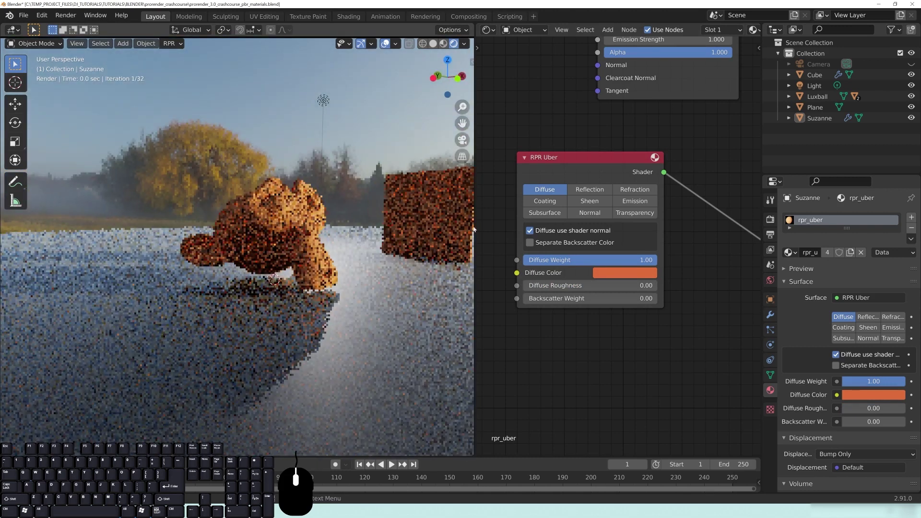
{"action": "left_click", "coordinate": [591, 286]}
{"action": "type", "text": "1.0"}
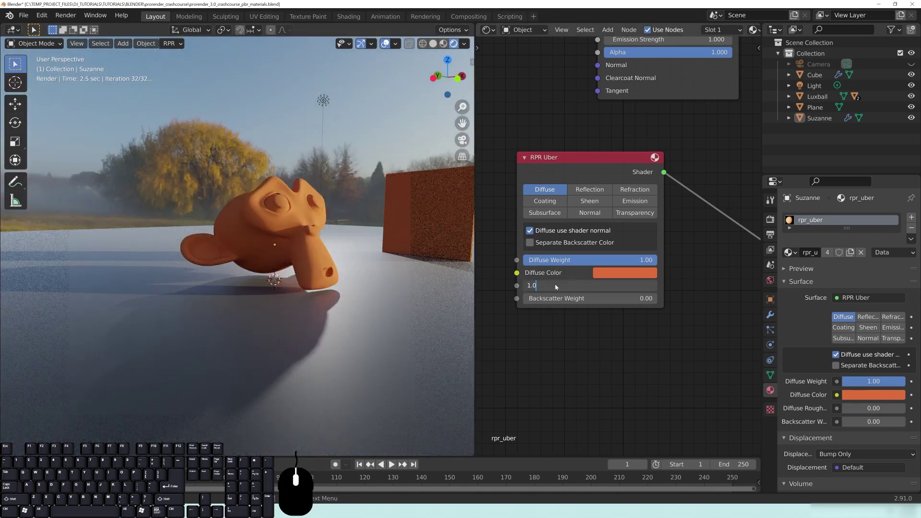
{"action": "key", "text": "Return"}
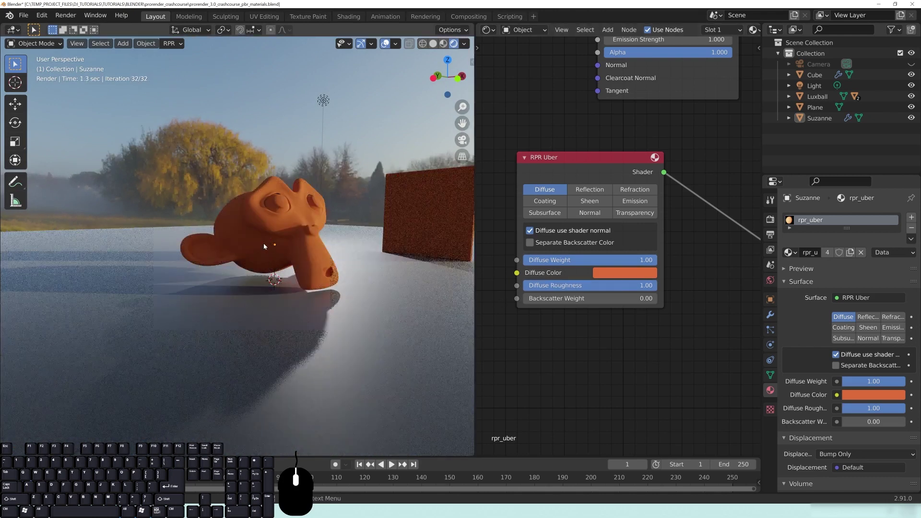
Set the Diffuse Roughness of the RPR Uber shader back to 0 and check Suzanne from both sides.
{"action": "left_click", "coordinate": [590, 286]}
{"action": "type", "text": "0"}
{"action": "key", "text": "Return"}
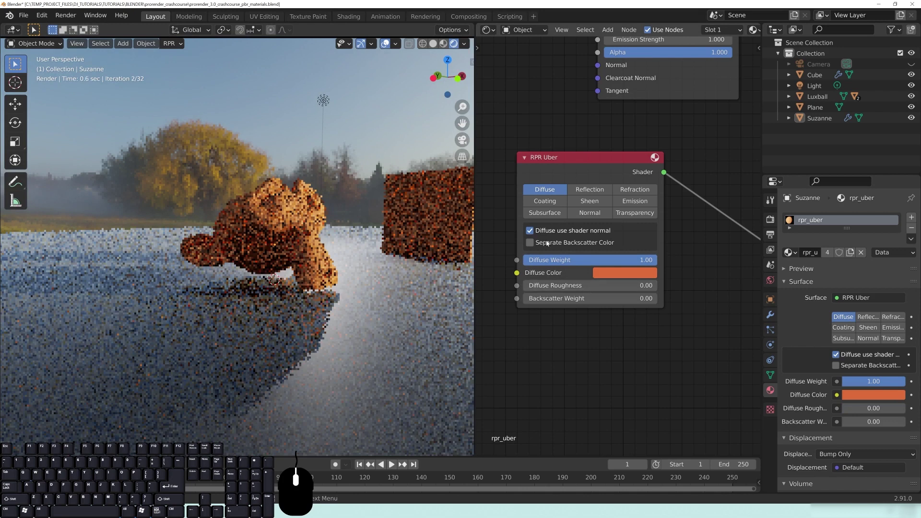
{"action": "middle_click_drag", "start_coordinate": [312, 238], "coordinate": [254, 234]}
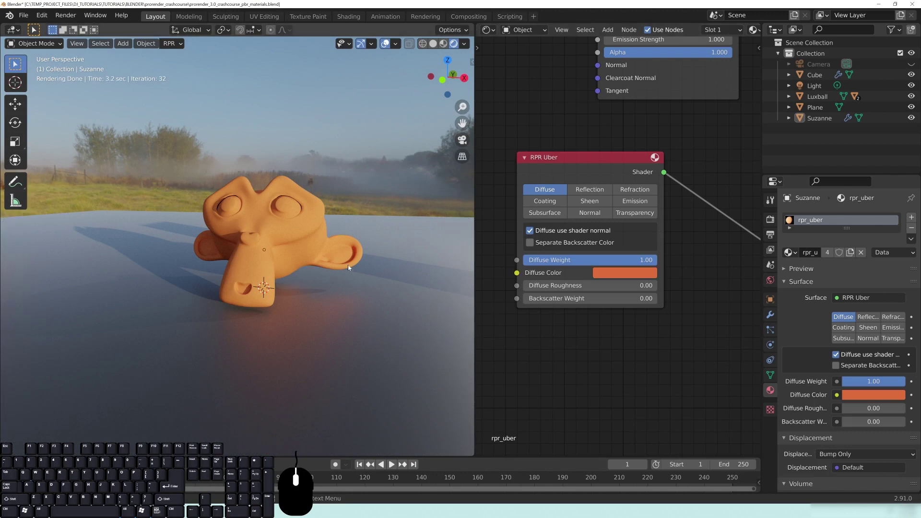
{"action": "middle_click_drag", "start_coordinate": [351, 267], "coordinate": [285, 230]}
Enable Separate Backscatter Color on the RPR Uber node and set that color to blue (H 0.652, S 0.907, V 0.735).
{"action": "middle_click_drag", "start_coordinate": [563, 334], "coordinate": [582, 339]}
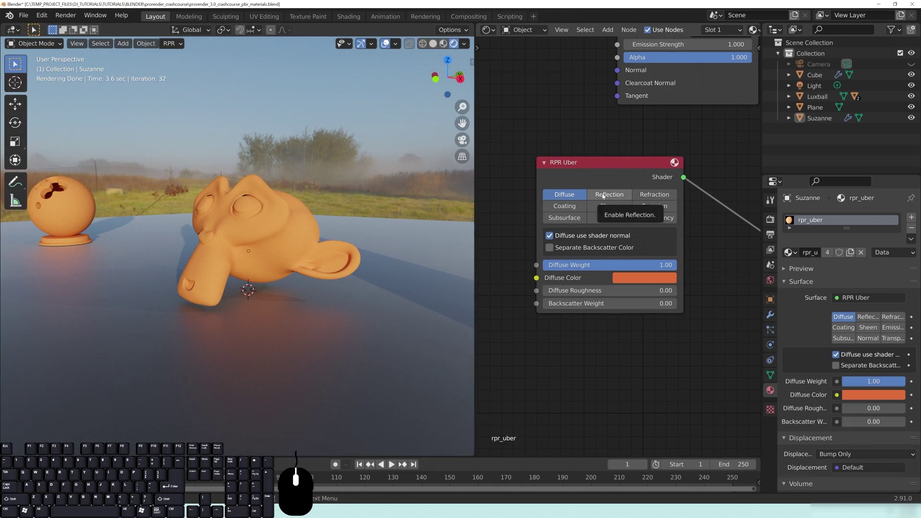
{"action": "left_click", "coordinate": [550, 248]}
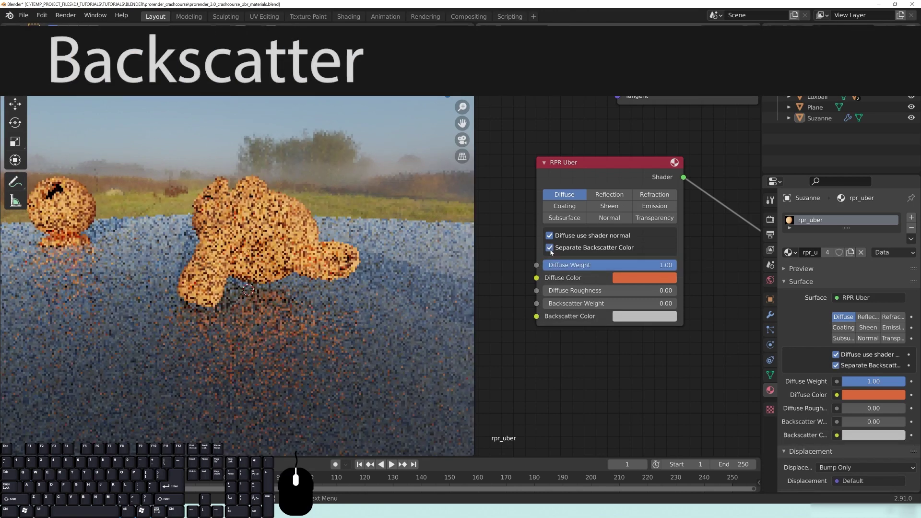
{"action": "scroll", "coordinate": [319, 206], "scroll_direction": "down", "scroll_amount": 5}
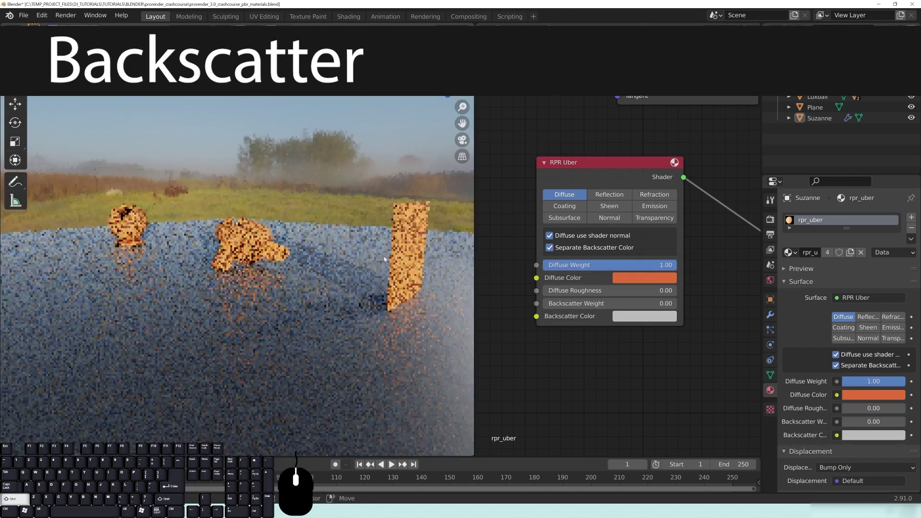
{"action": "middle_click_drag", "start_coordinate": [319, 205], "coordinate": [249, 197], "text": "shift"}
{"action": "left_click", "coordinate": [635, 318]}
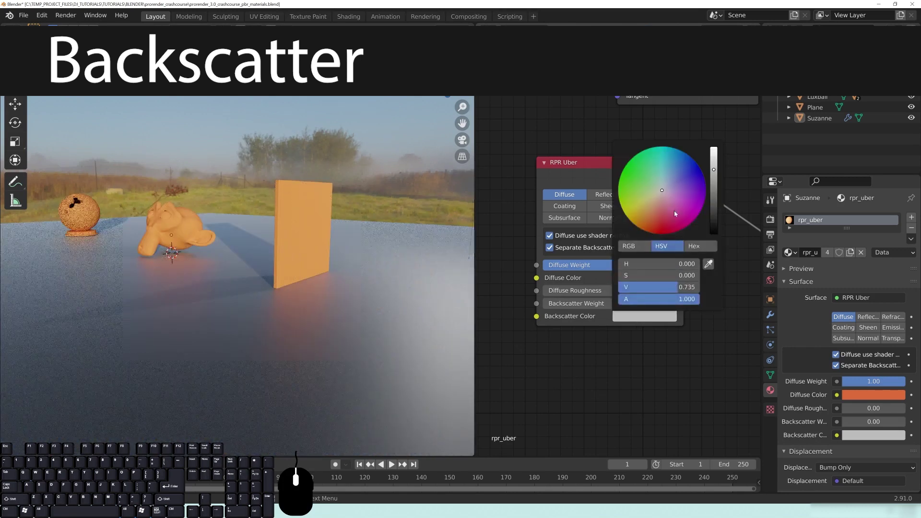
{"action": "left_click", "coordinate": [696, 170]}
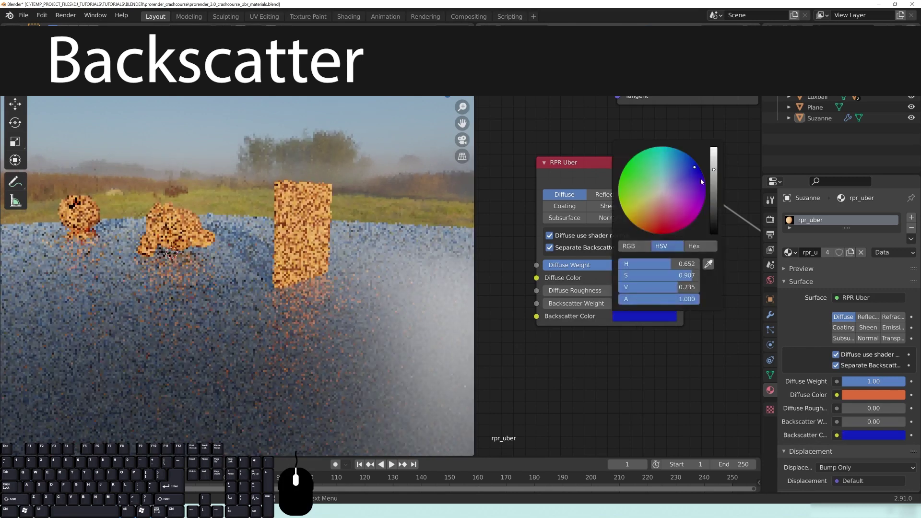
Set the Backscatter Weight of the RPR Uber shader to 0.5.
{"action": "middle_click_drag", "start_coordinate": [610, 364], "coordinate": [593, 370]}
{"action": "left_click", "coordinate": [589, 309]}
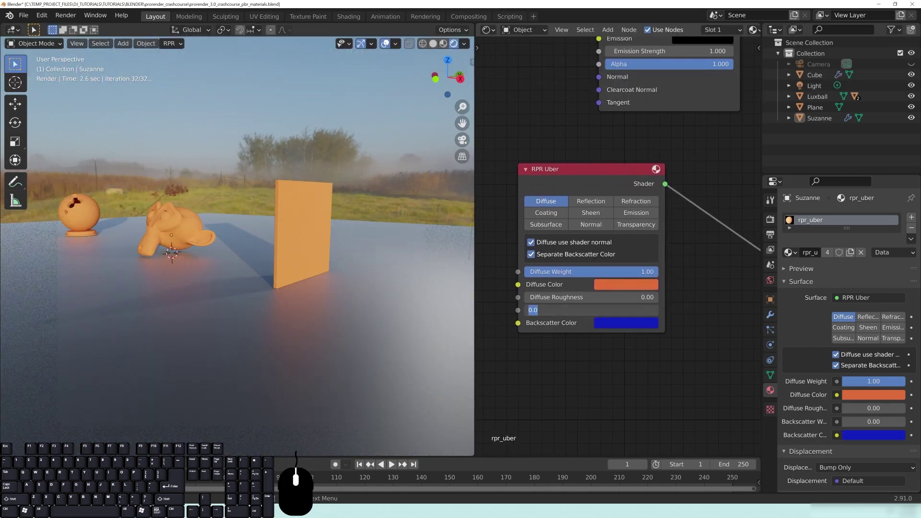
{"action": "type", "text": "0.5"}
{"action": "key", "text": "Return"}
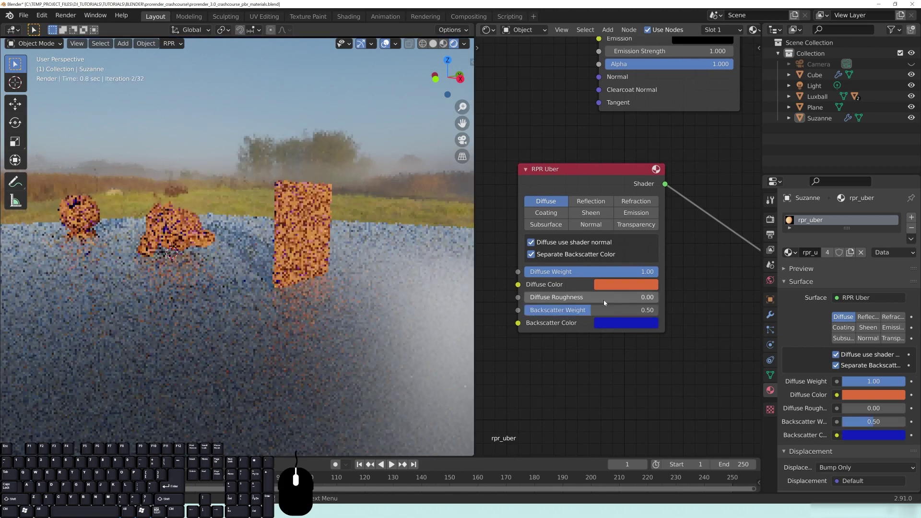
Set the Backscatter Weight to 1 with the upright panel viewed up close.
{"action": "middle_click_drag", "start_coordinate": [303, 231], "coordinate": [307, 216]}
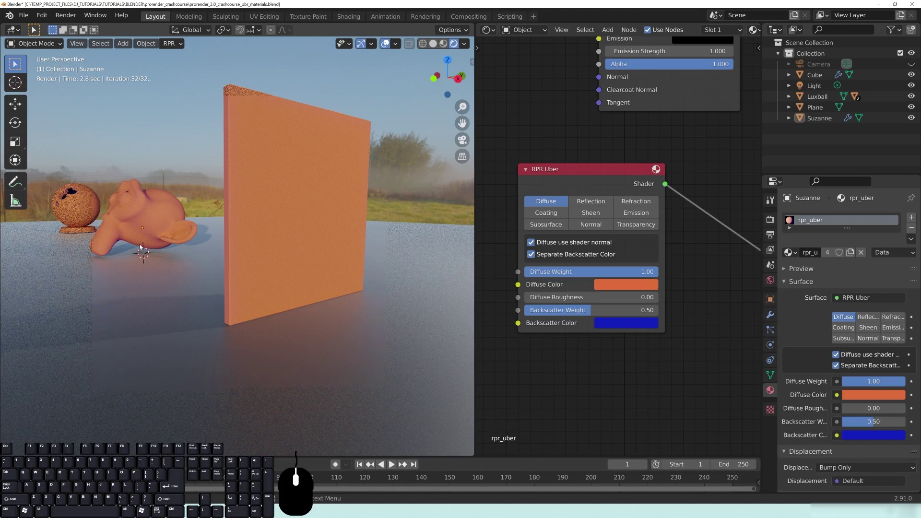
{"action": "left_click", "coordinate": [590, 310]}
{"action": "type", "text": "1"}
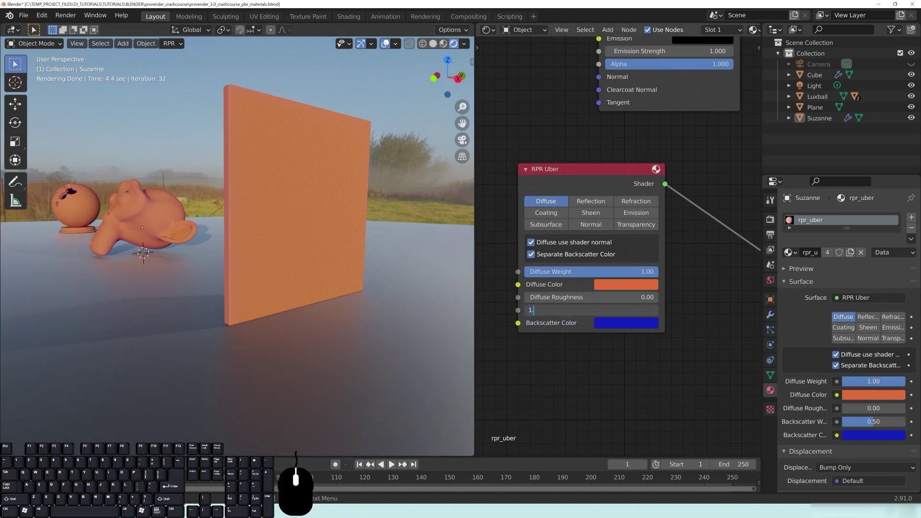
{"action": "key", "text": "Return"}
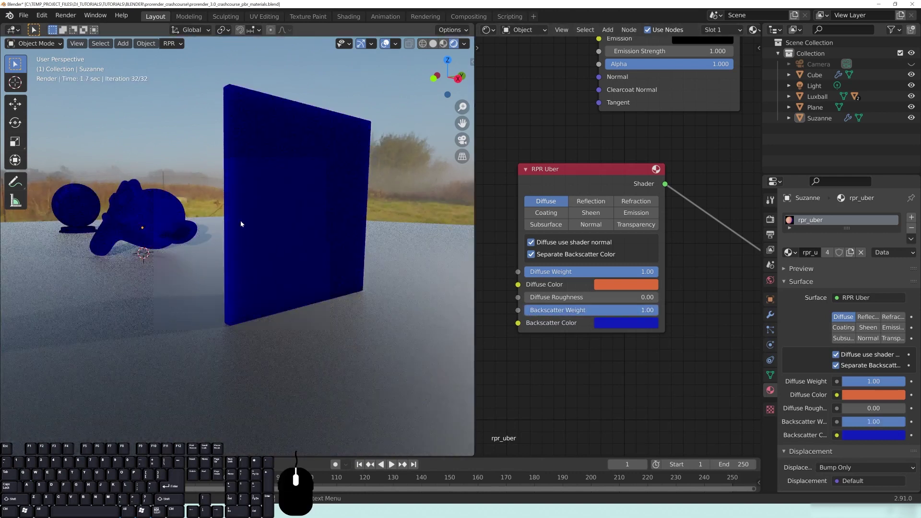
Set the Backscatter Weight of the RPR Uber shader to 0.95.
{"action": "left_click", "coordinate": [604, 312]}
{"action": "type", "text": ".95"}
{"action": "key", "text": "Return"}
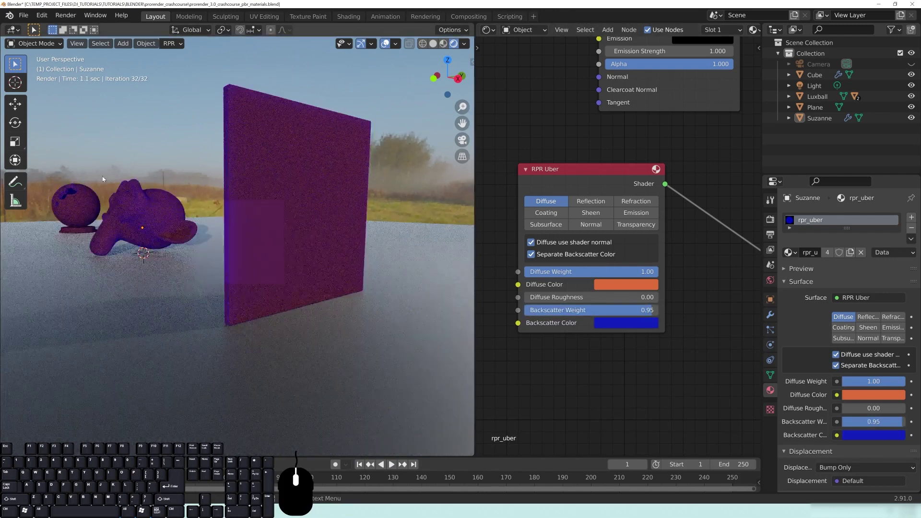
Move the point light close to the upright panel, by about -3.52 m in X, -4.25 m in Y and -3.87 m in Z.
{"action": "scroll", "coordinate": [184, 252], "scroll_direction": "down", "scroll_amount": 3}
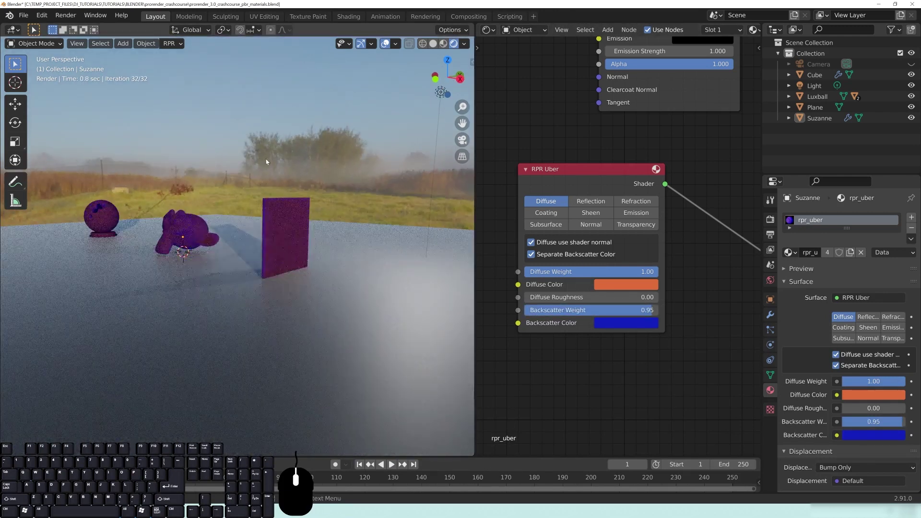
{"action": "left_click_drag", "start_coordinate": [436, 107], "coordinate": [407, 146]}
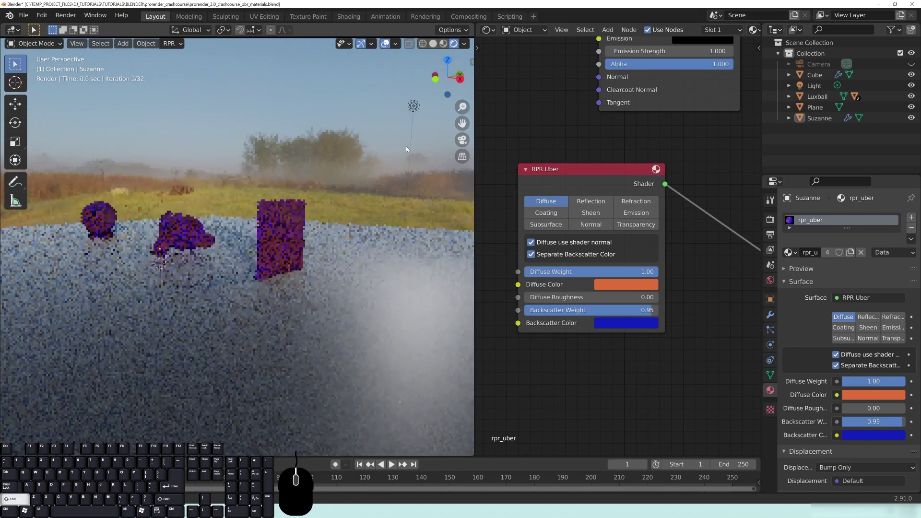
{"action": "left_click", "coordinate": [413, 107]}
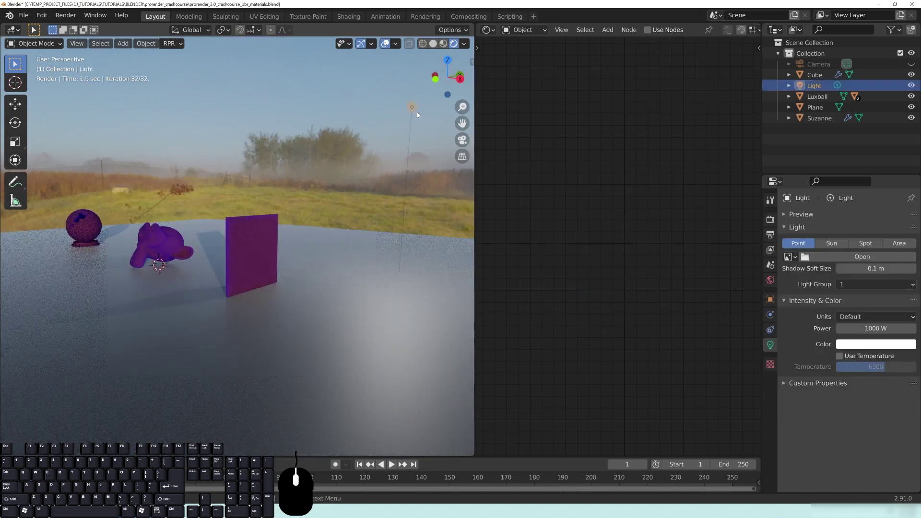
{"action": "key", "text": "g"}
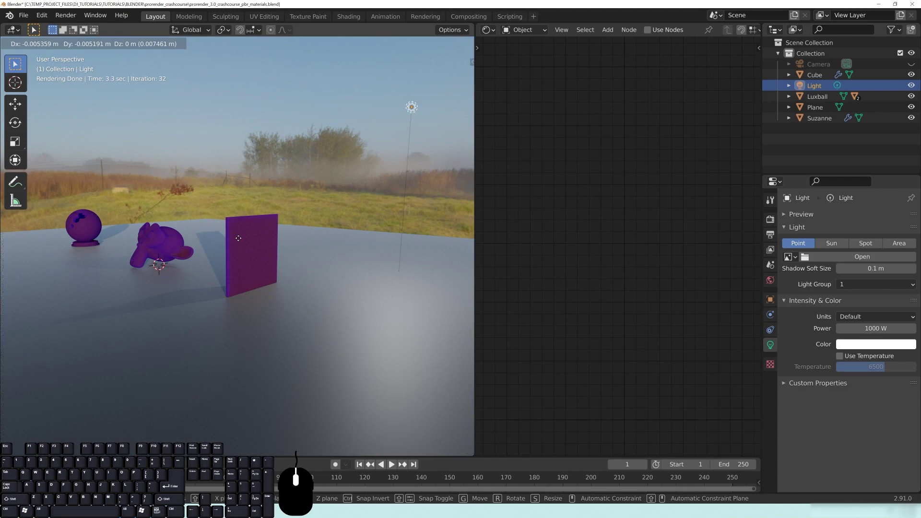
{"action": "key", "text": "ctrl"}
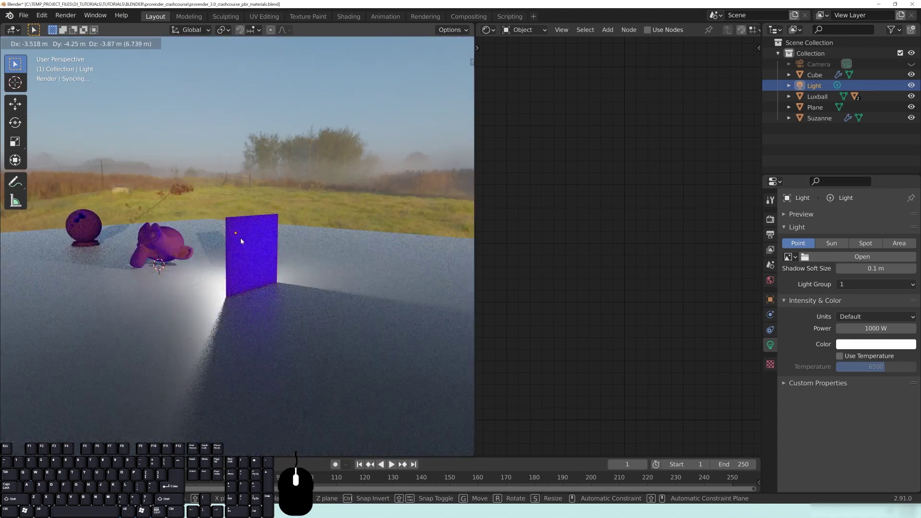
{"action": "left_click", "coordinate": [334, 299]}
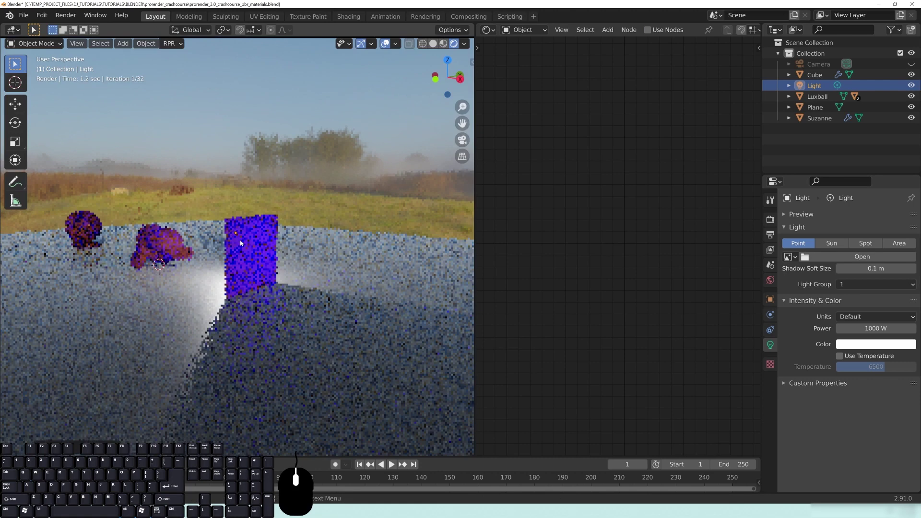
{"action": "scroll", "coordinate": [247, 275], "scroll_direction": "up", "scroll_amount": 2}
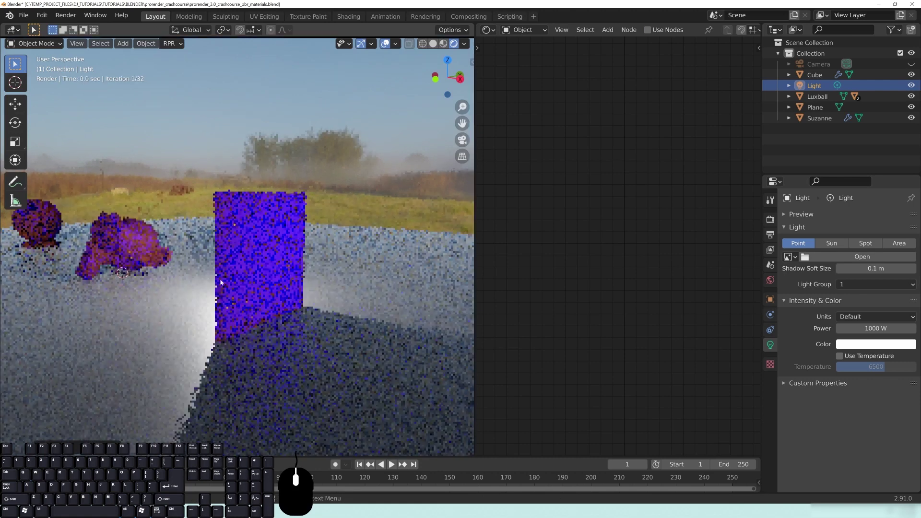
{"action": "middle_click_drag", "start_coordinate": [197, 280], "coordinate": [247, 273], "text": "shift"}
Select the upright panel, view it from both sides, and set its RPR Uber Backscatter Weight to 0.
{"action": "left_click", "coordinate": [339, 207]}
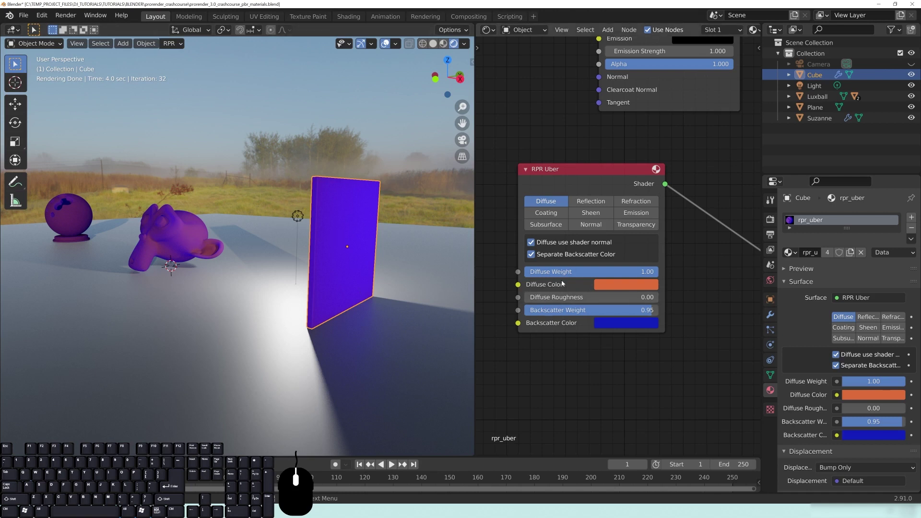
{"action": "middle_click_drag", "start_coordinate": [248, 238], "coordinate": [312, 241]}
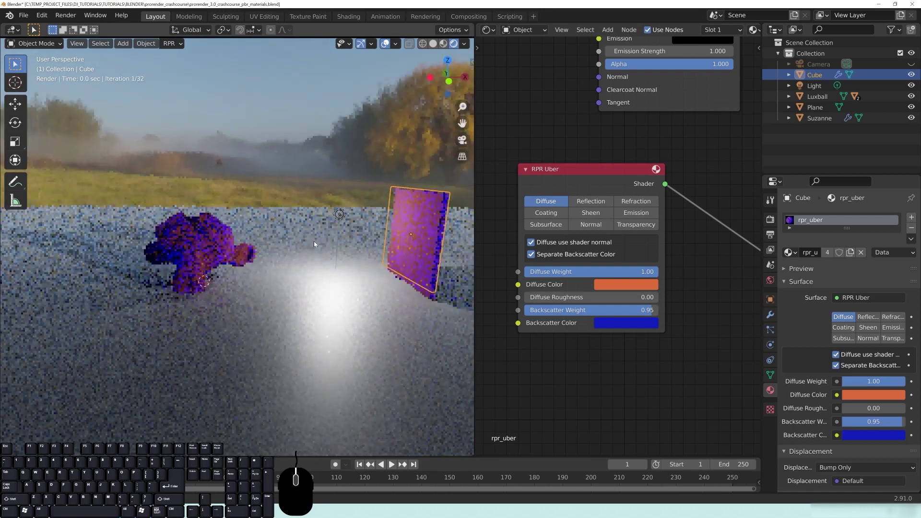
{"action": "middle_click_drag", "start_coordinate": [418, 269], "coordinate": [349, 264]}
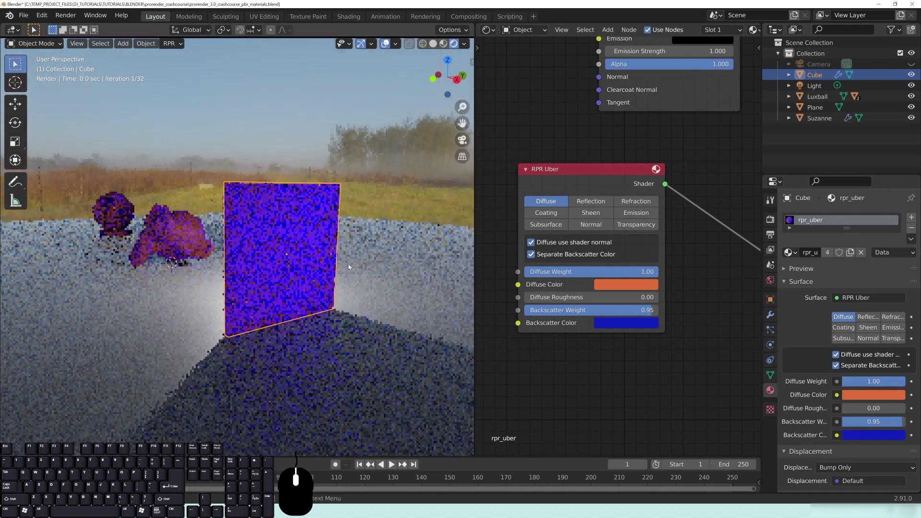
{"action": "mouse_move", "coordinate": [291, 259]}
{"action": "middle_mouse_down"}
{"action": "mouse_move", "coordinate": [344, 209]}
{"action": "mouse_move", "coordinate": [350, 252]}
{"action": "mouse_move", "coordinate": [299, 243]}
{"action": "middle_mouse_up"}
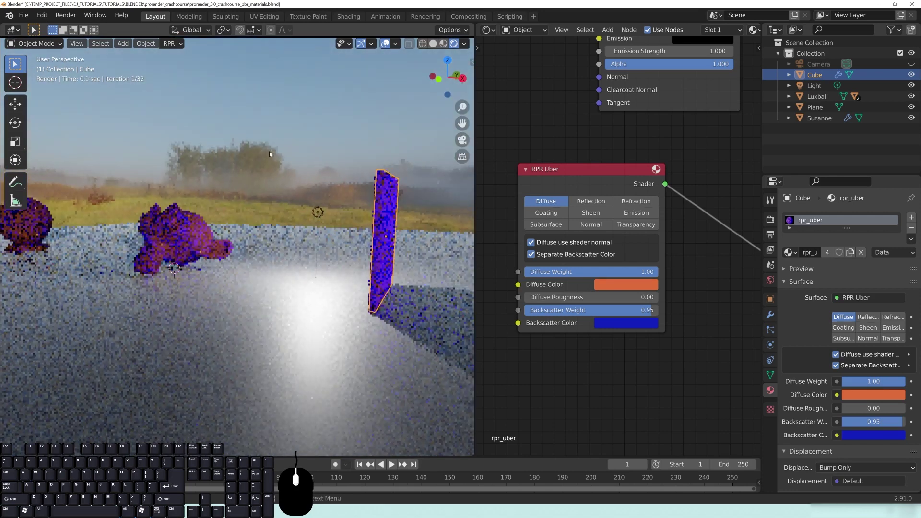
{"action": "left_click", "coordinate": [654, 311]}
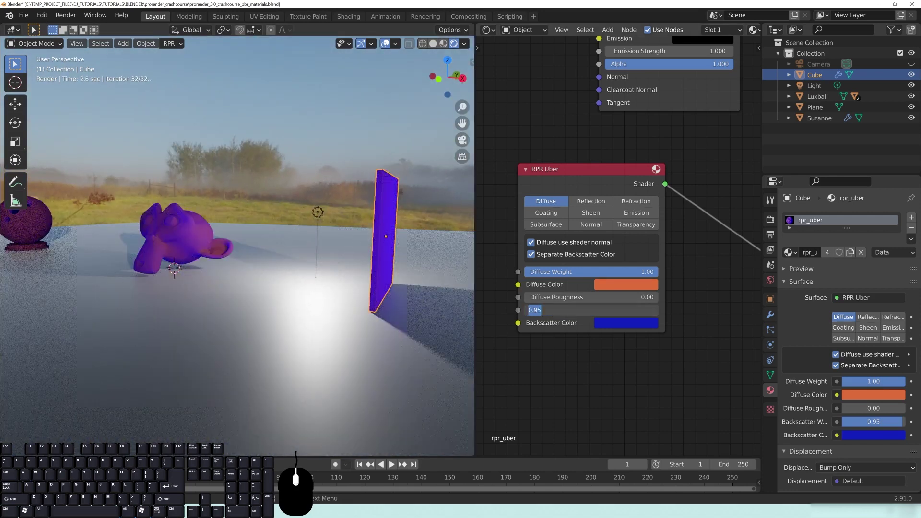
{"action": "type", "text": "0"}
{"action": "key", "text": "Return"}
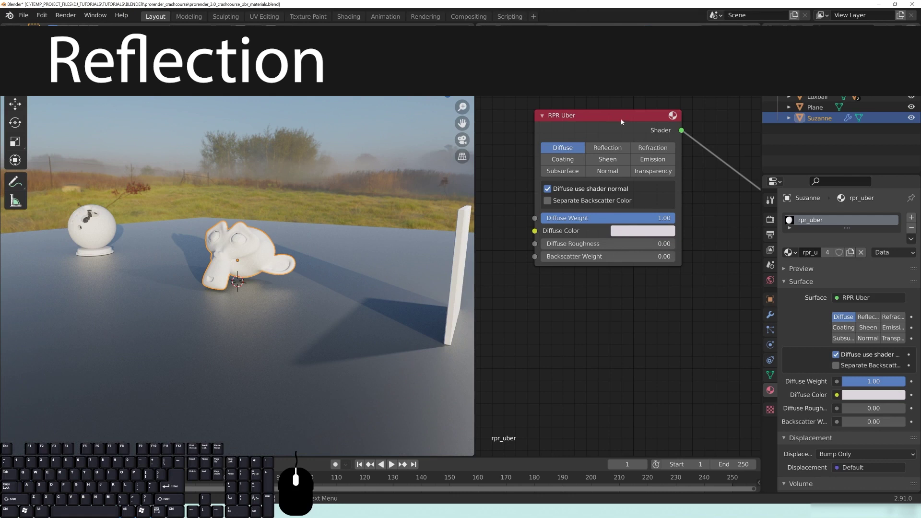
Enable the Reflection component on Suzanne's RPR Uber node and shift the node slightly in the node editor.
{"action": "left_click", "coordinate": [608, 147]}
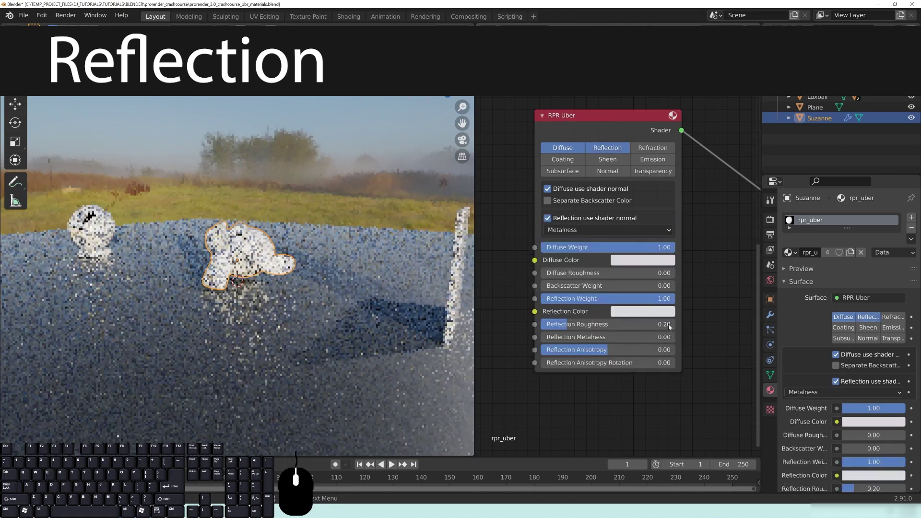
{"action": "middle_click_drag", "start_coordinate": [249, 280], "coordinate": [253, 278]}
{"action": "scroll", "coordinate": [253, 278], "scroll_direction": "up", "scroll_amount": 2}
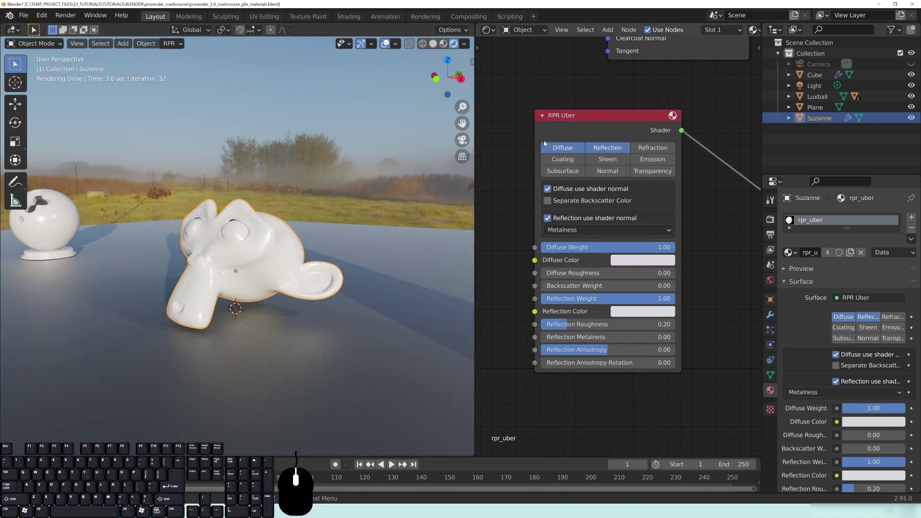
{"action": "left_click_drag", "start_coordinate": [634, 115], "coordinate": [640, 121]}
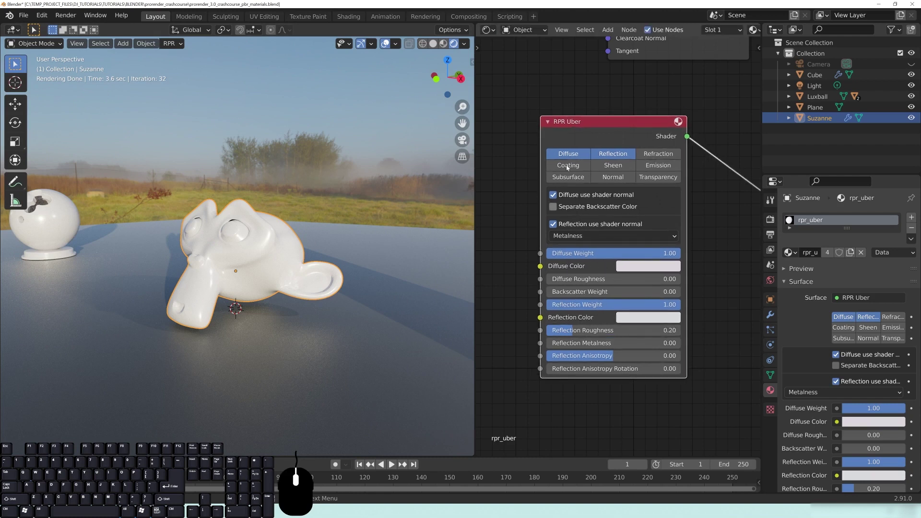
{"action": "middle_click_drag", "start_coordinate": [720, 267], "coordinate": [711, 235]}
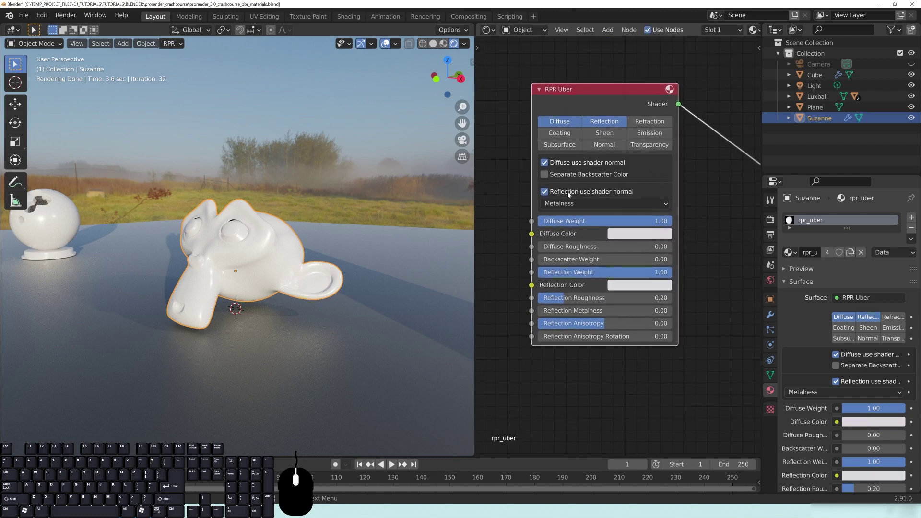
{"action": "middle_click_drag", "start_coordinate": [700, 239], "coordinate": [703, 189]}
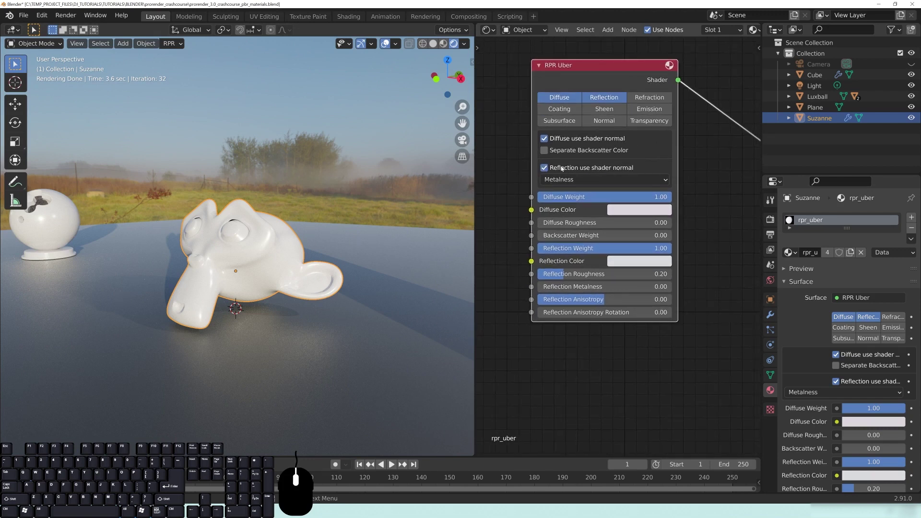
{"action": "middle_click_drag", "start_coordinate": [707, 237], "coordinate": [684, 245]}
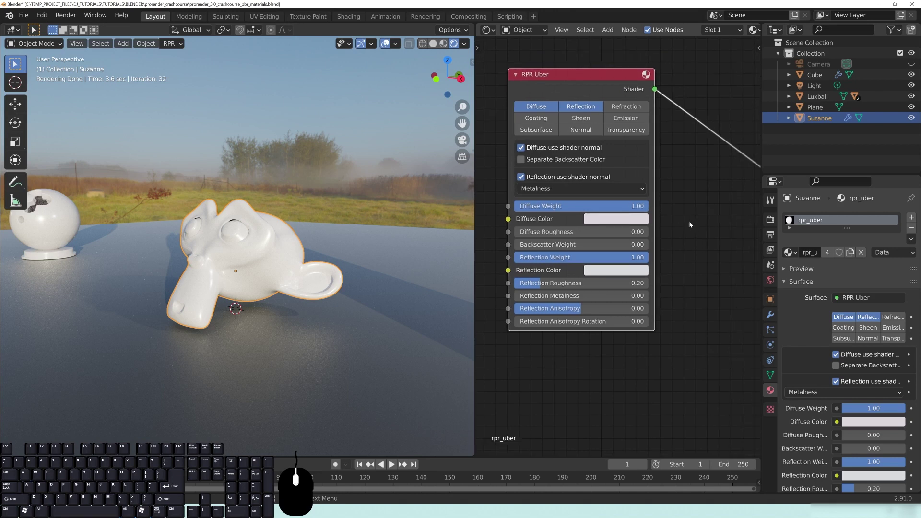
{"action": "left_click_drag", "start_coordinate": [544, 87], "coordinate": [549, 87]}
{"action": "middle_click_drag", "start_coordinate": [675, 247], "coordinate": [720, 186]}
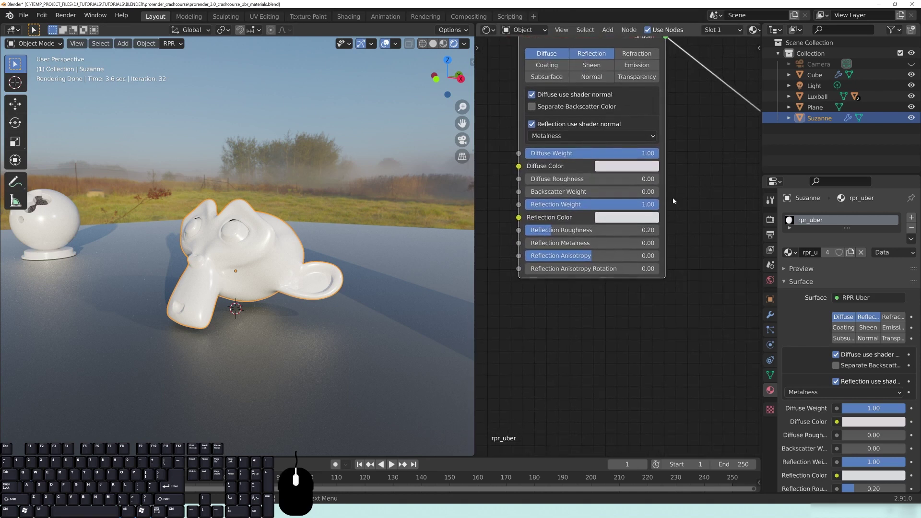
Switch the RPR Uber Reflection Mode to IOR and view Suzanne up close.
{"action": "left_click", "coordinate": [564, 138]}
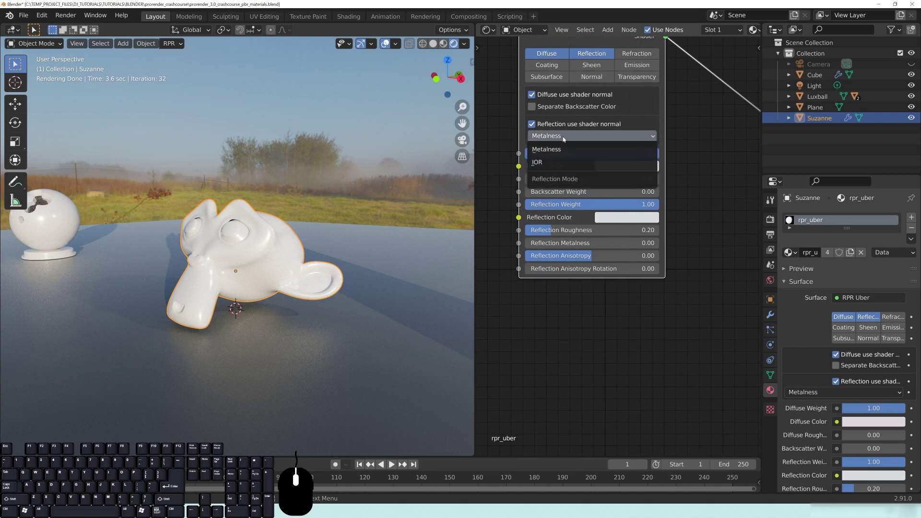
{"action": "left_click", "coordinate": [536, 163]}
{"action": "scroll", "coordinate": [269, 305], "scroll_direction": "up", "scroll_amount": 2}
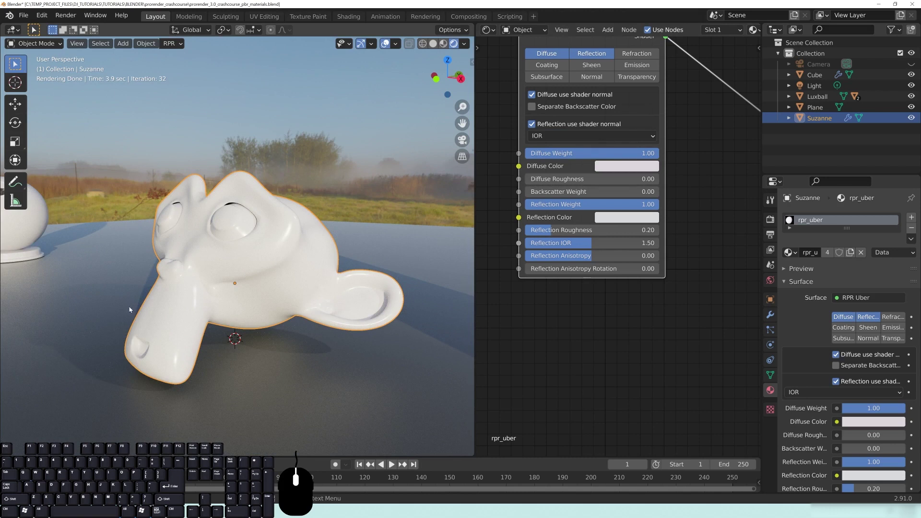
Switch the RPR Uber Reflection Mode back to Metalness.
{"action": "left_click", "coordinate": [567, 136]}
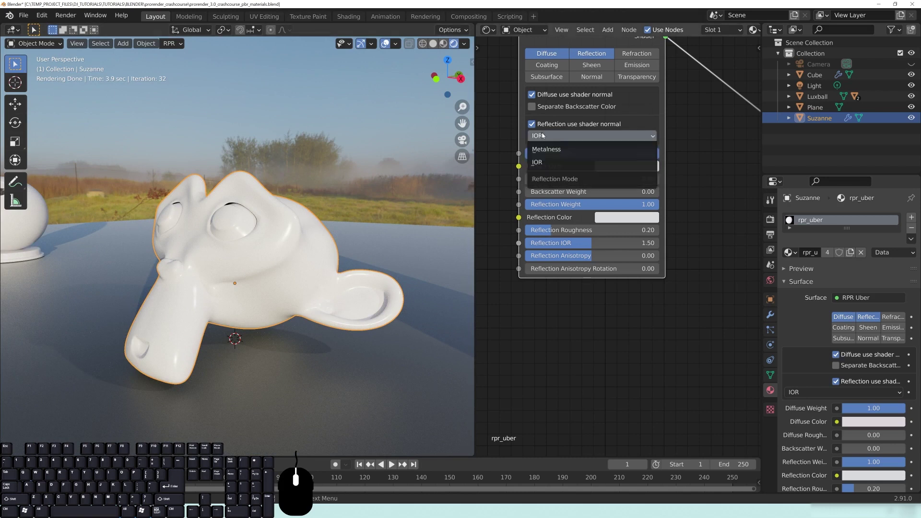
{"action": "left_click", "coordinate": [565, 152]}
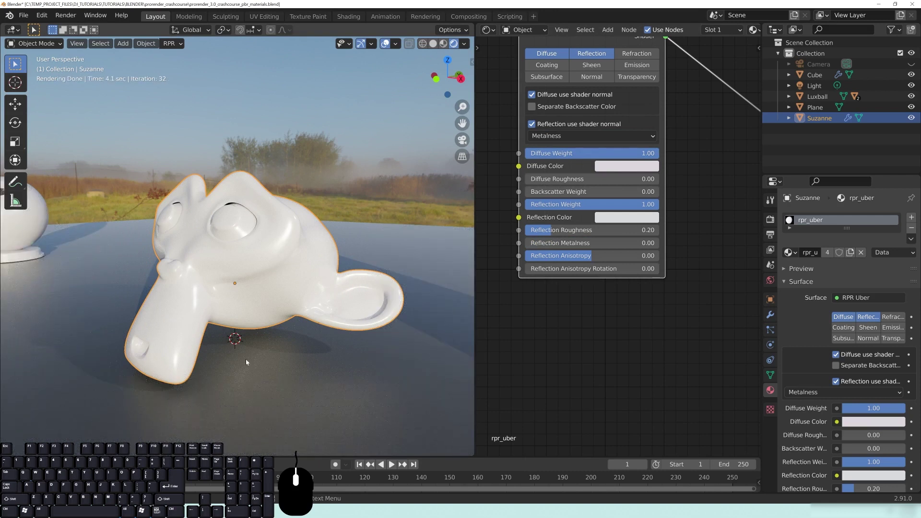
{"action": "scroll", "coordinate": [200, 266], "scroll_direction": "down", "scroll_amount": 4}
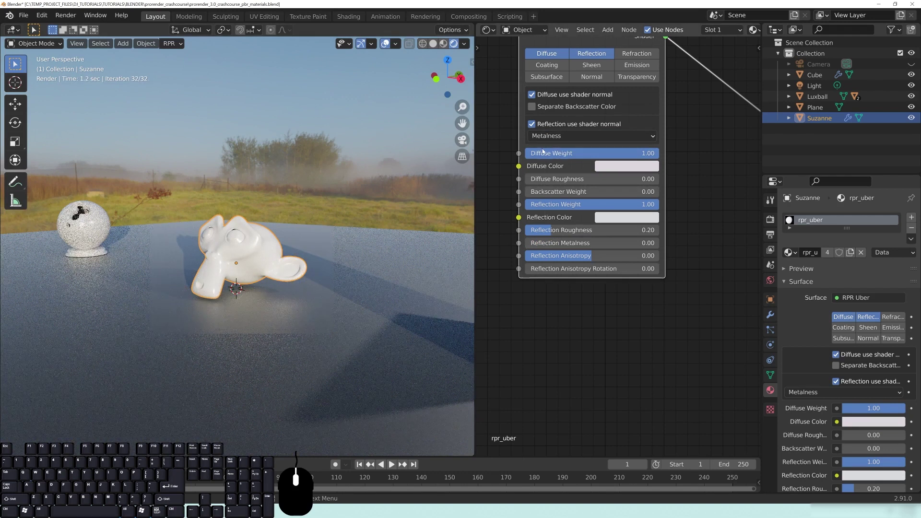
Set the Reflection Weight of the RPR Uber shader to 0 and view Suzanne up close.
{"action": "middle_click_drag", "start_coordinate": [706, 235], "coordinate": [696, 279]}
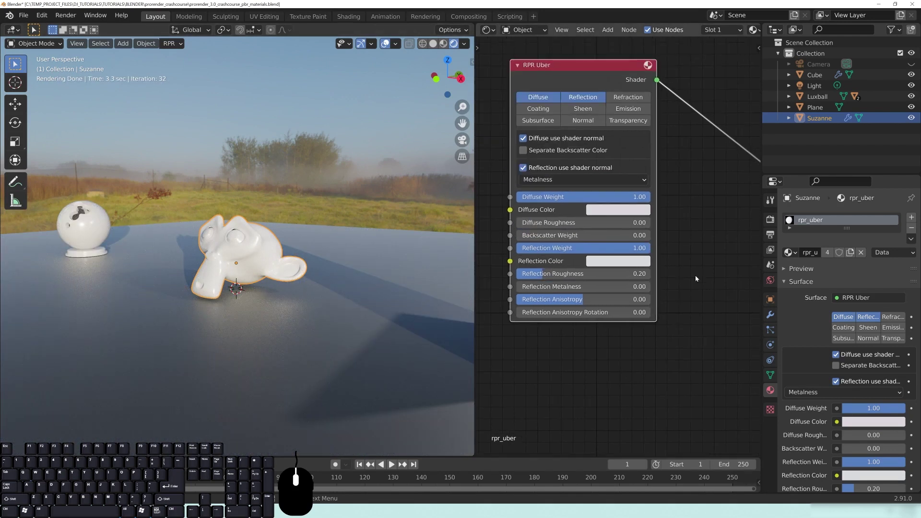
{"action": "left_click", "coordinate": [562, 249]}
{"action": "type", "text": "0"}
{"action": "key", "text": "Return"}
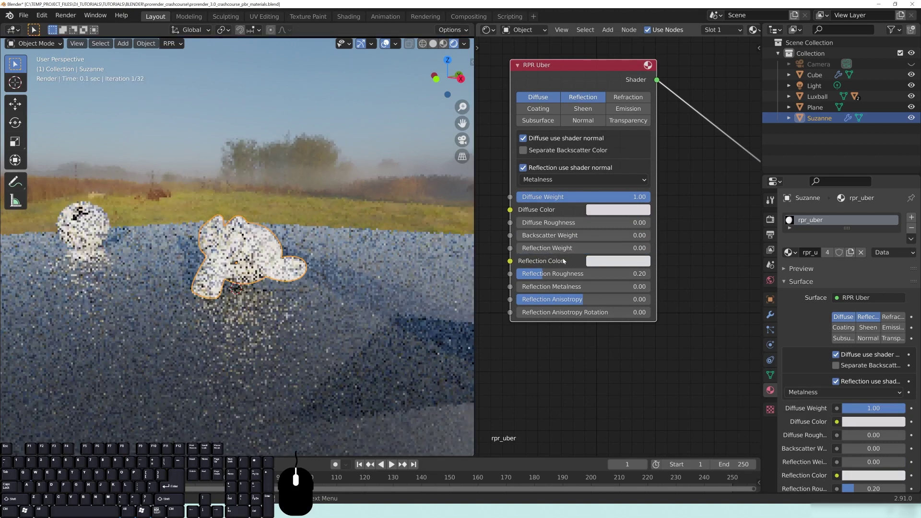
{"action": "scroll", "coordinate": [283, 276], "scroll_direction": "up", "scroll_amount": 3}
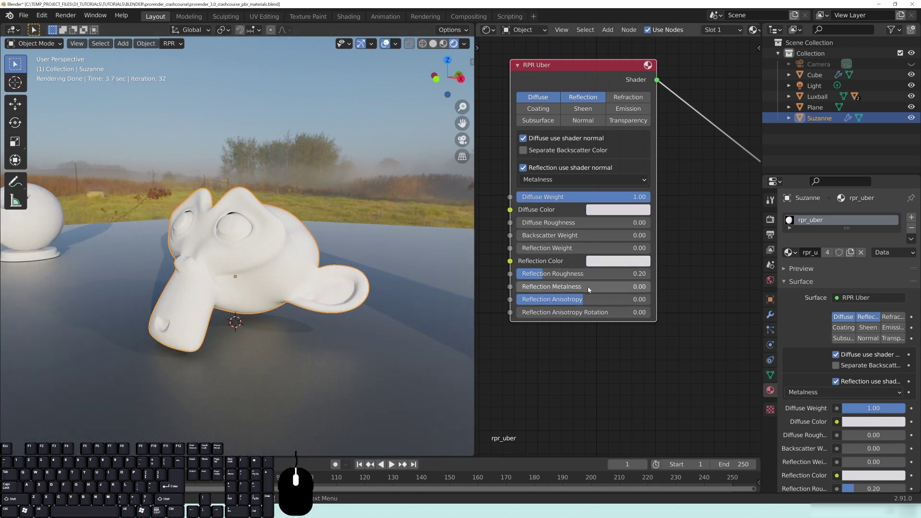
Set the Reflection Weight of the RPR Uber shader back to 1.
{"action": "left_click", "coordinate": [534, 250]}
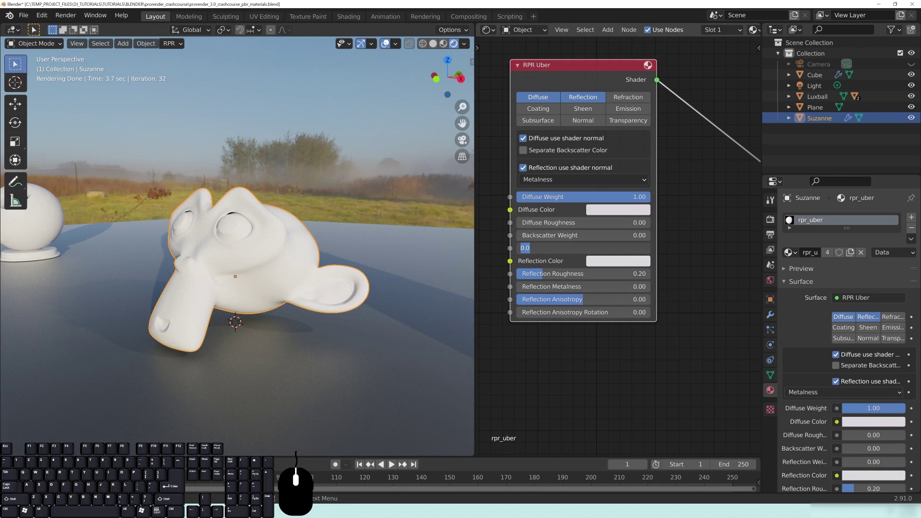
{"action": "type", "text": "1"}
{"action": "key", "text": "Return"}
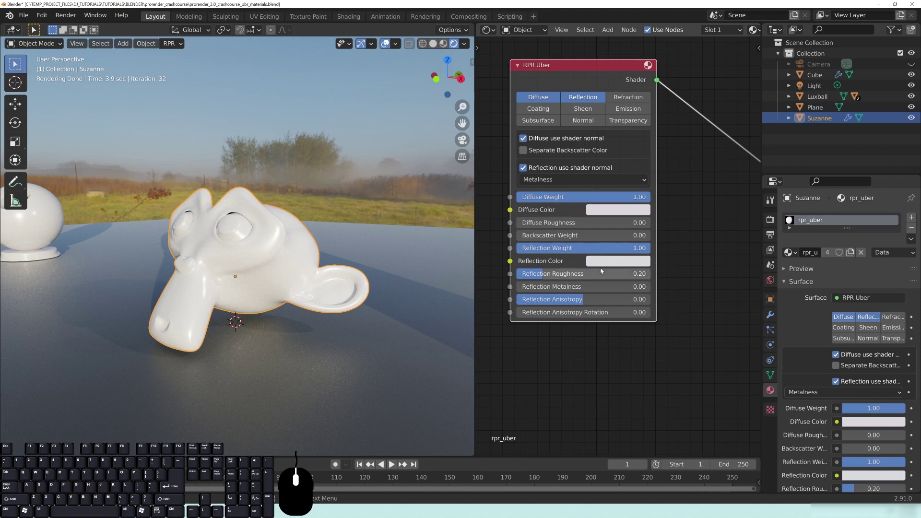
Set the Diffuse Weight of the RPR Uber shader to 0 to isolate the reflection.
{"action": "double_click", "coordinate": [522, 198]}
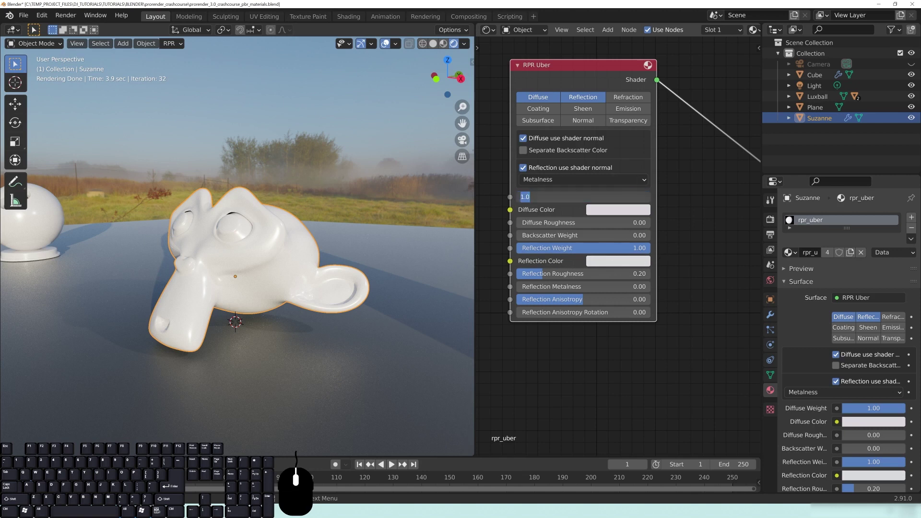
{"action": "type", "text": "0"}
{"action": "key", "text": "Return"}
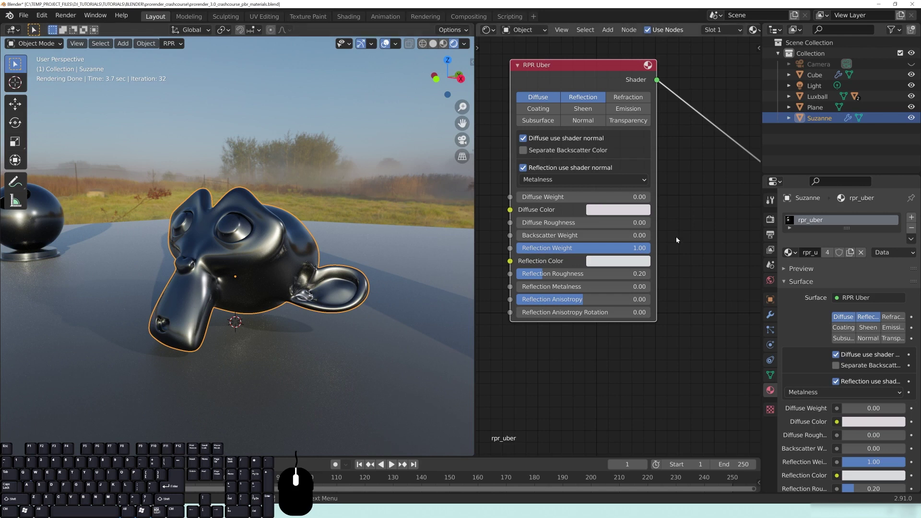
Set the Reflection Color of the RPR Uber shader to orange-red and view all the shaded objects.
{"action": "left_click", "coordinate": [588, 264]}
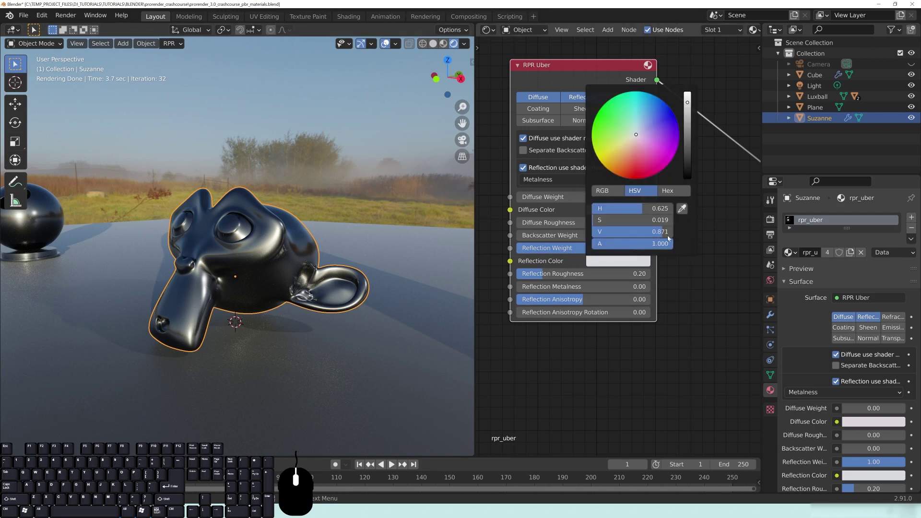
{"action": "left_click", "coordinate": [619, 169]}
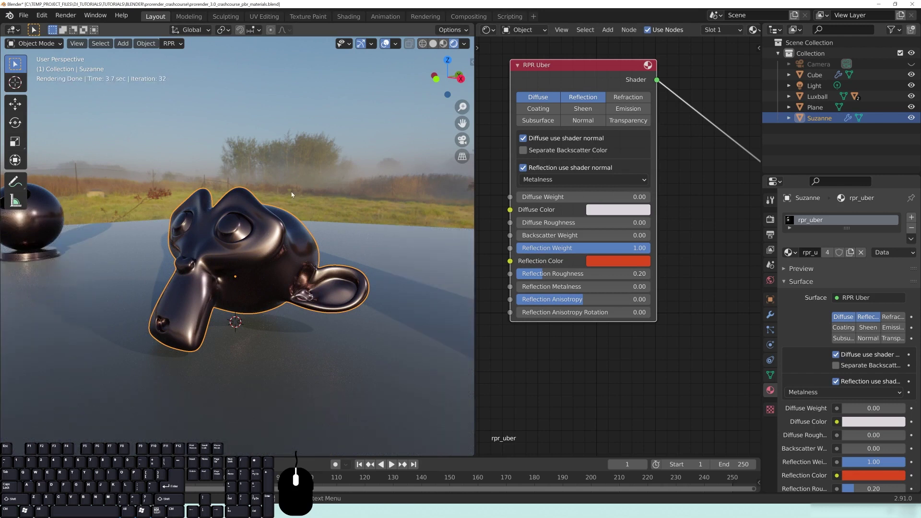
{"action": "scroll", "coordinate": [295, 190], "scroll_direction": "down", "scroll_amount": 4}
{"action": "middle_click_drag", "start_coordinate": [297, 190], "coordinate": [325, 170]}
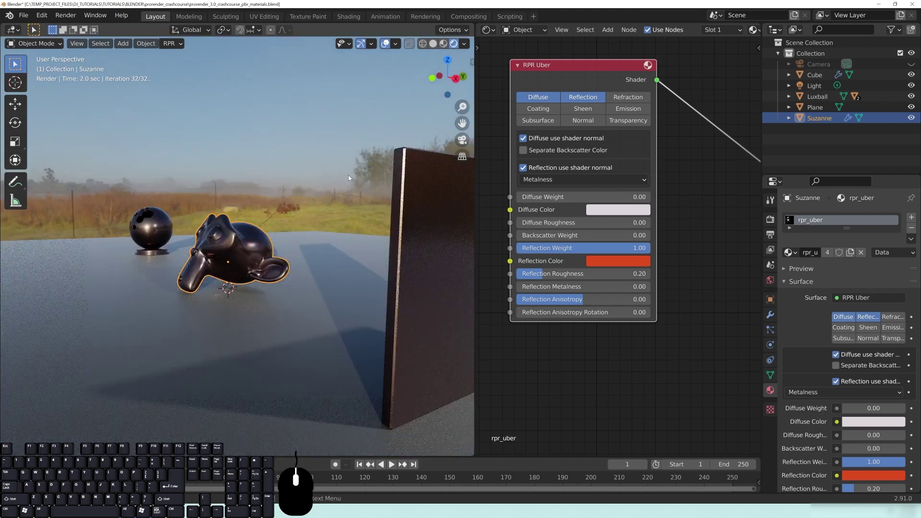
Try blue and yellow in turn as the Reflection Color of the RPR Uber shader, viewing Suzanne from several angles.
{"action": "middle_click_drag", "start_coordinate": [213, 246], "coordinate": [297, 287]}
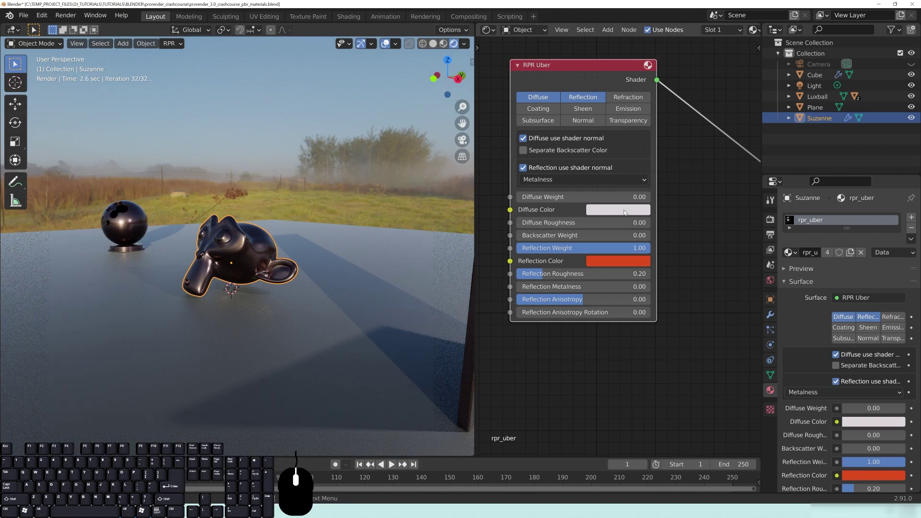
{"action": "middle_click_drag", "start_coordinate": [255, 230], "coordinate": [289, 249]}
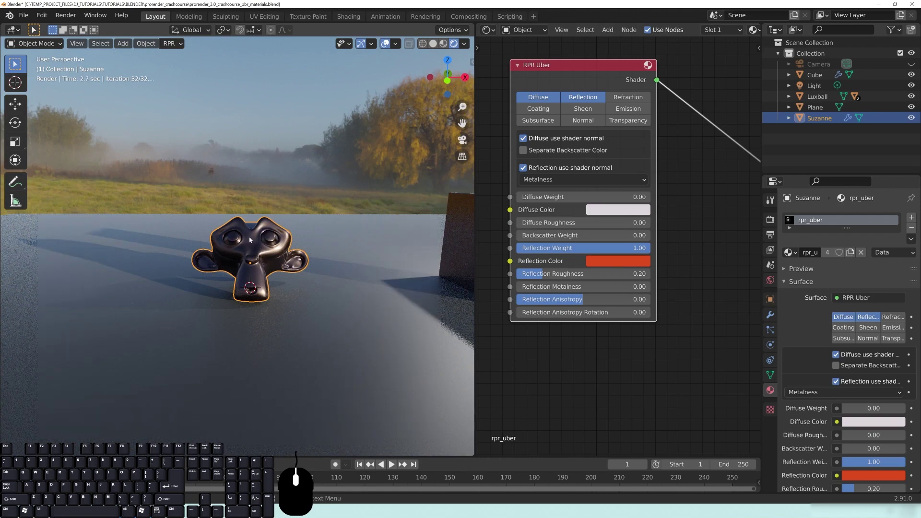
{"action": "middle_click_drag", "start_coordinate": [276, 237], "coordinate": [269, 240]}
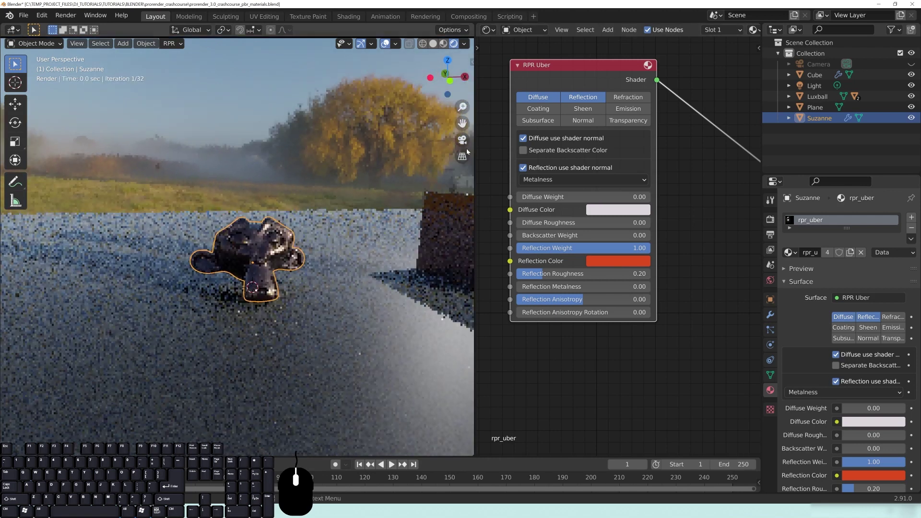
{"action": "left_click", "coordinate": [600, 261]}
{"action": "left_click", "coordinate": [658, 106]}
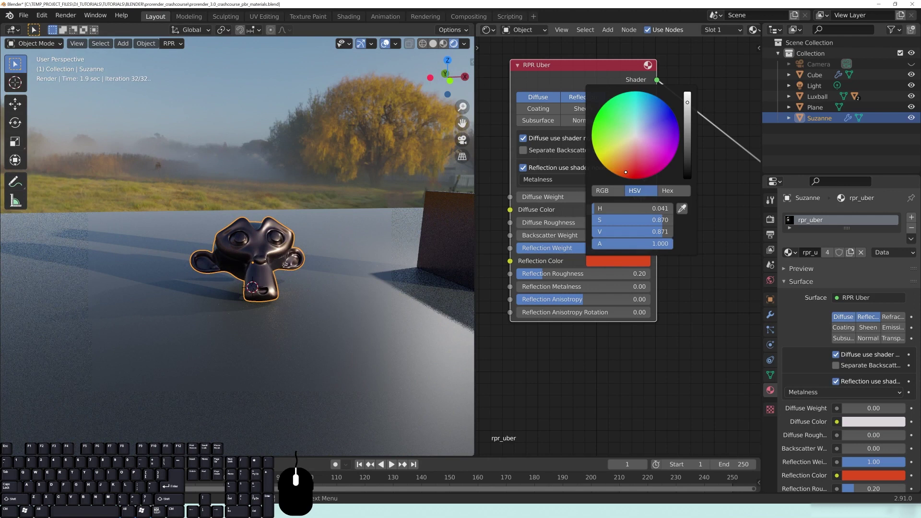
{"action": "left_click_drag", "start_coordinate": [626, 172], "coordinate": [657, 104]}
{"action": "middle_click_drag", "start_coordinate": [406, 197], "coordinate": [339, 196]}
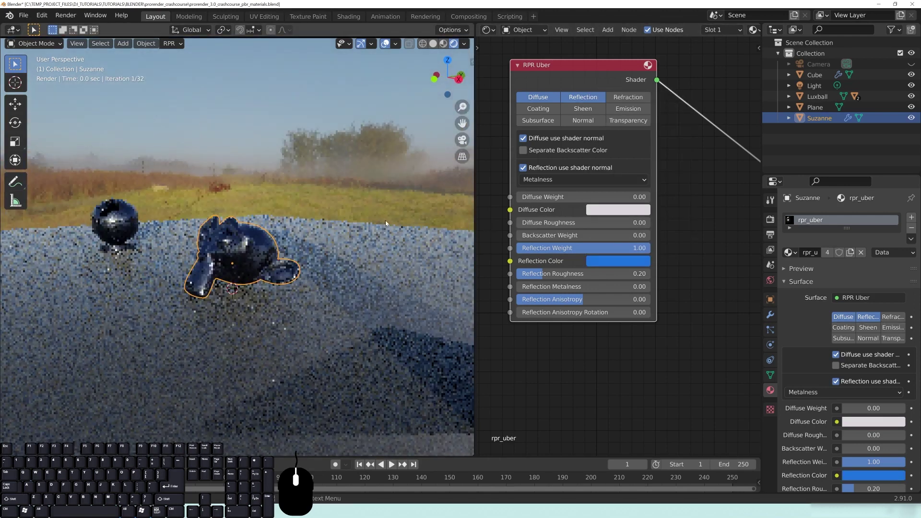
{"action": "left_click", "coordinate": [618, 261]}
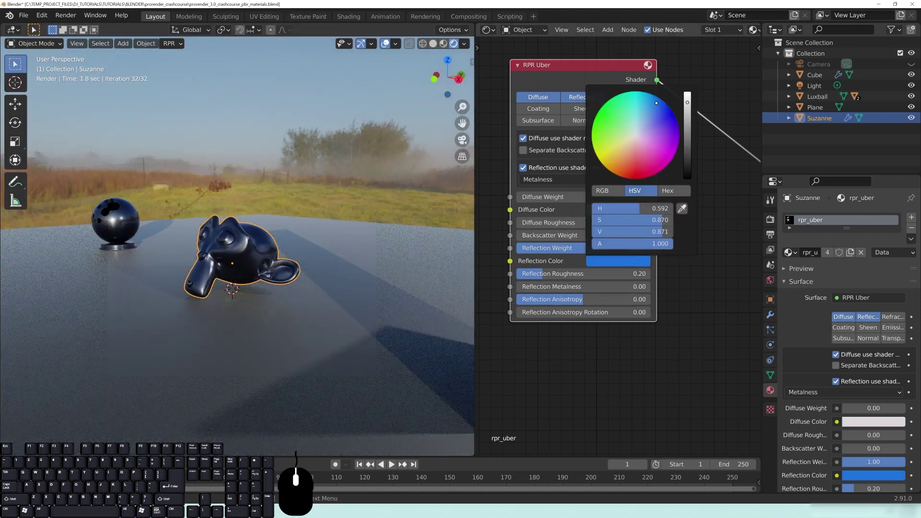
{"action": "left_click_drag", "start_coordinate": [656, 103], "coordinate": [606, 151]}
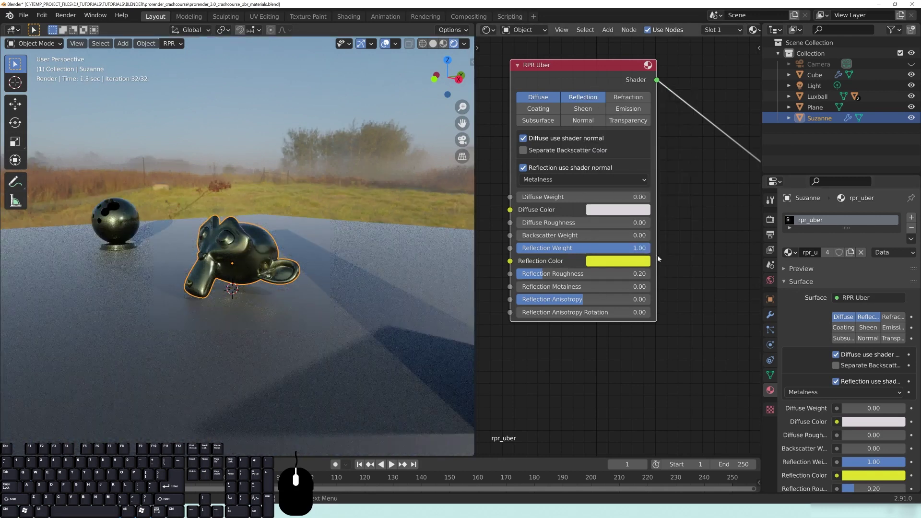
Set the Diffuse Weight of the RPR Uber shader to 1 and darken its Diffuse Color to near-black with a value of 0.075.
{"action": "double_click", "coordinate": [576, 197]}
{"action": "type", "text": "1"}
{"action": "key", "text": "Return"}
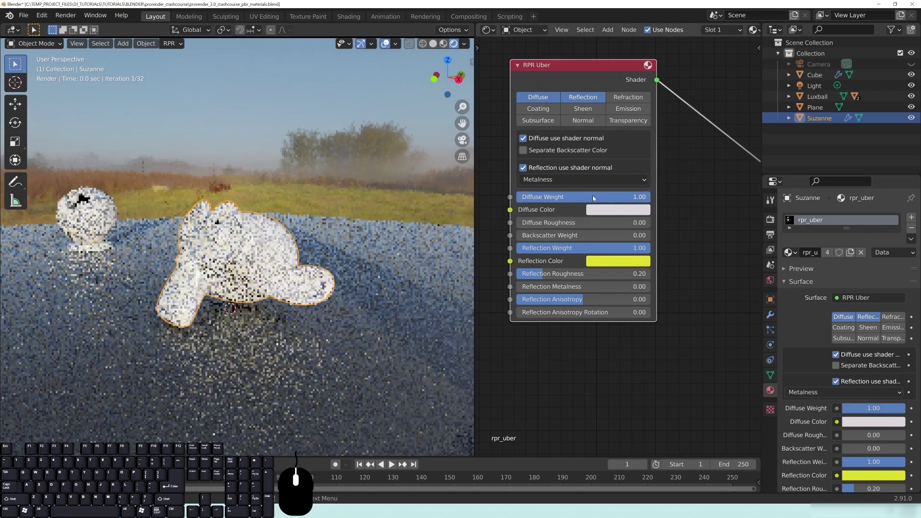
{"action": "left_click", "coordinate": [609, 210]}
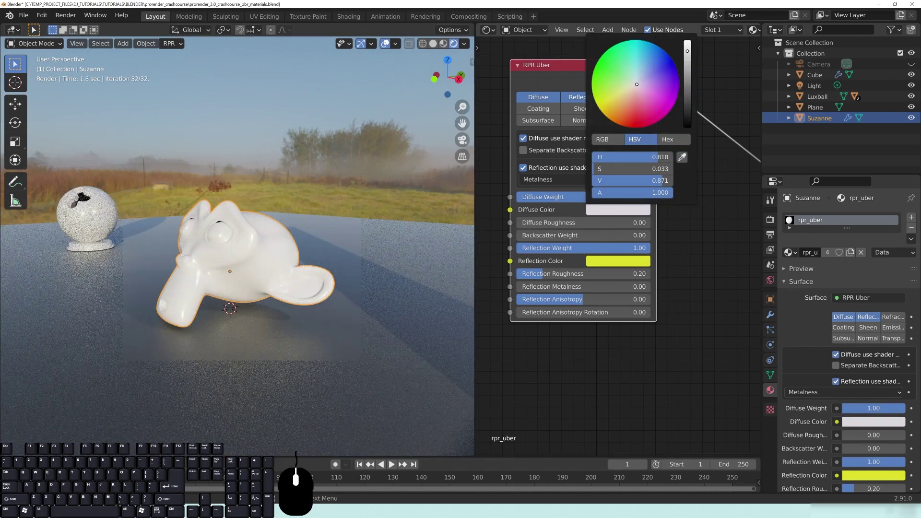
{"action": "left_click_drag", "start_coordinate": [687, 52], "coordinate": [687, 124]}
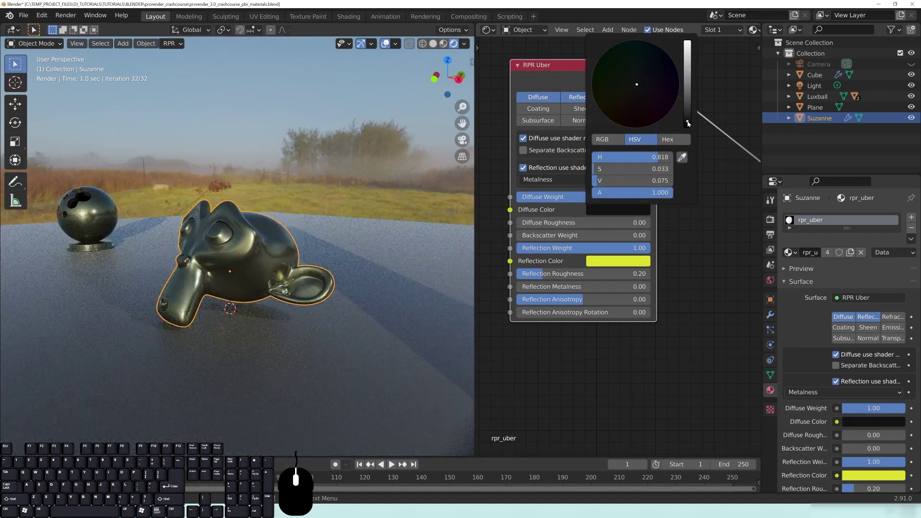
Set the Reflection Color to blue with hue 0.610 and saturation 0.774, and view Suzanne up close.
{"action": "left_click", "coordinate": [625, 263]}
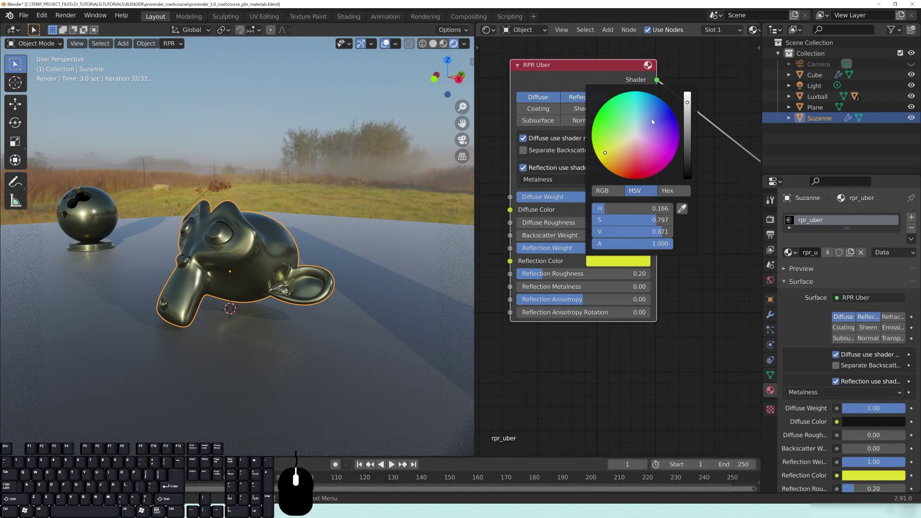
{"action": "left_click_drag", "start_coordinate": [605, 152], "coordinate": [658, 111]}
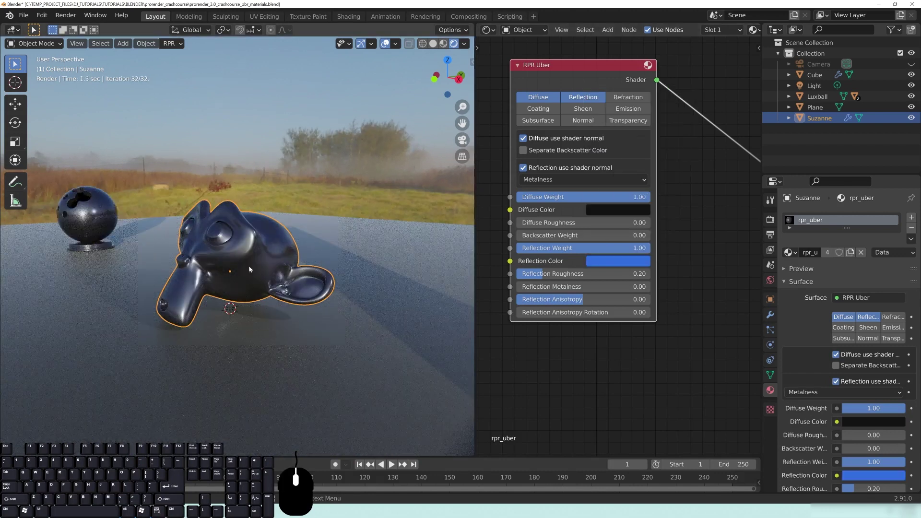
{"action": "middle_click_drag", "start_coordinate": [278, 263], "coordinate": [271, 263]}
{"action": "scroll", "coordinate": [271, 264], "scroll_direction": "up", "scroll_amount": 3}
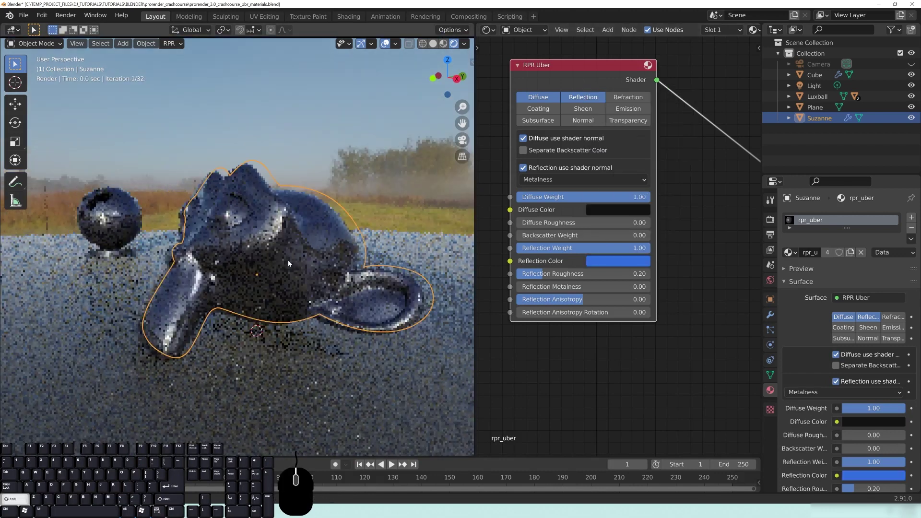
Try salmon red and mint green in turn as the Reflection Color over the near-black diffuse.
{"action": "left_click", "coordinate": [618, 260]}
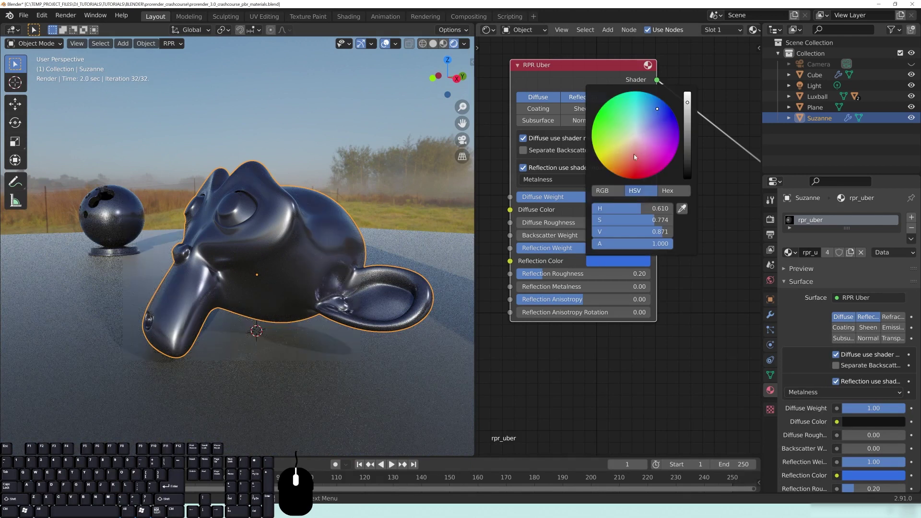
{"action": "left_click_drag", "start_coordinate": [658, 109], "coordinate": [631, 160]}
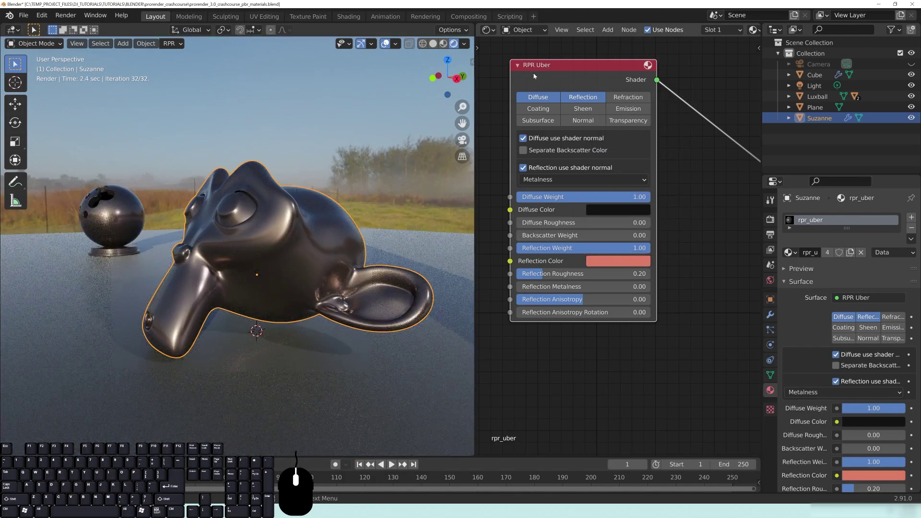
{"action": "left_click", "coordinate": [606, 263]}
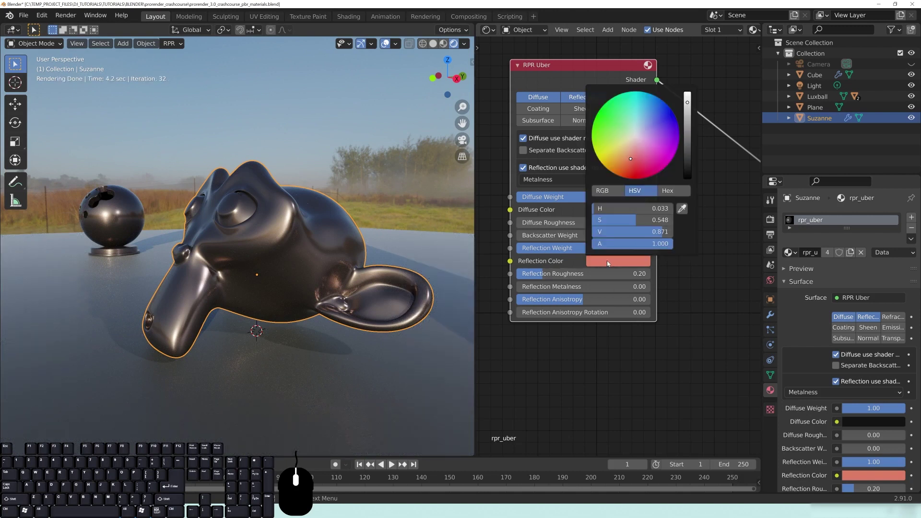
{"action": "left_click_drag", "start_coordinate": [636, 119], "coordinate": [627, 114]}
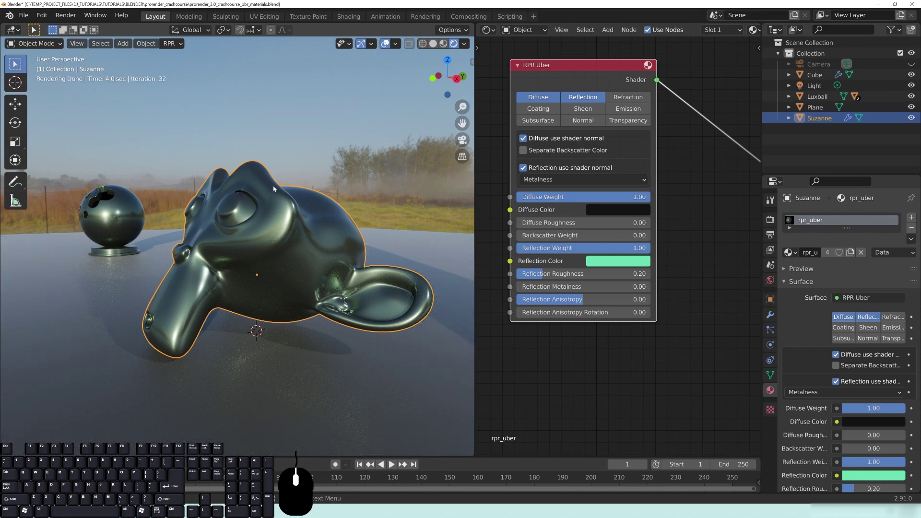
{"action": "middle_click_drag", "start_coordinate": [273, 259], "coordinate": [331, 267]}
{"action": "scroll", "coordinate": [316, 265], "scroll_direction": "down", "scroll_amount": 4}
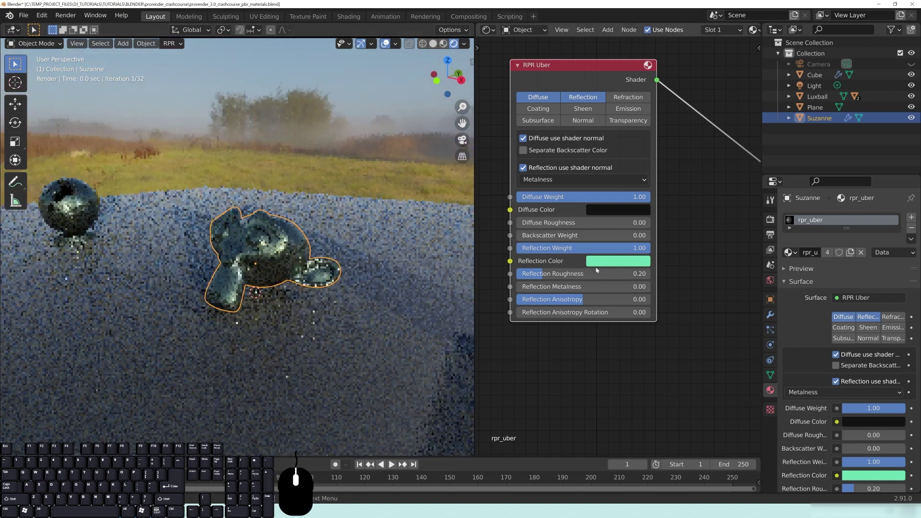
Turn off Diffuse use shader normal and set the Reflection Color of the RPR Uber shader to near-white.
{"action": "left_click", "coordinate": [618, 263]}
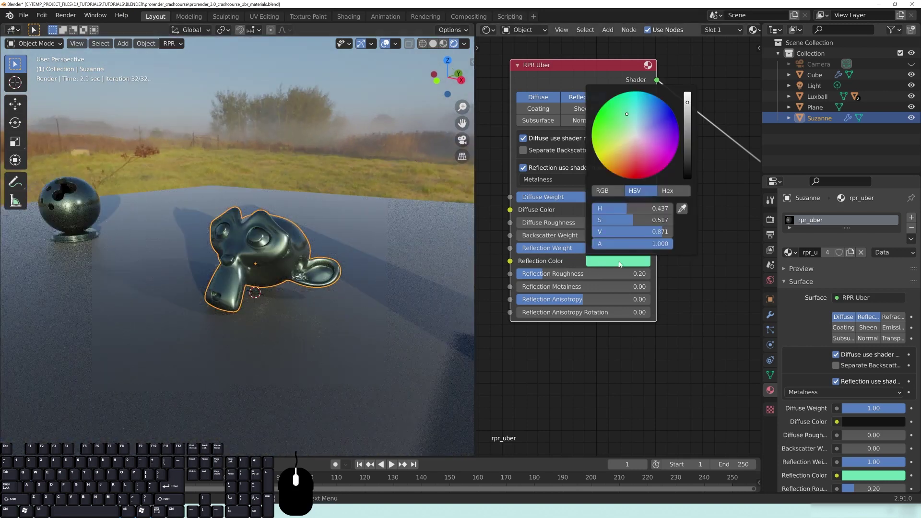
{"action": "left_click", "coordinate": [635, 136]}
{"action": "key", "text": "ctrl+z"}
{"action": "left_click", "coordinate": [628, 262]}
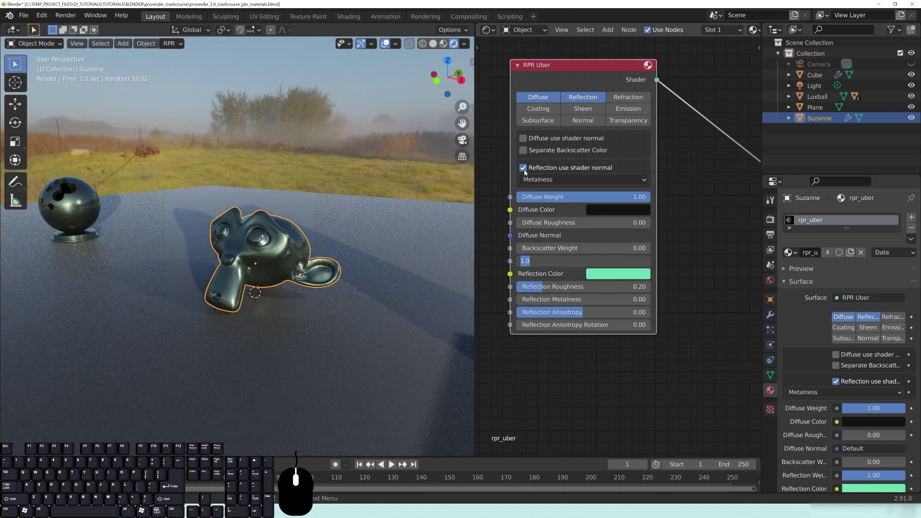
{"action": "key", "text": "Return"}
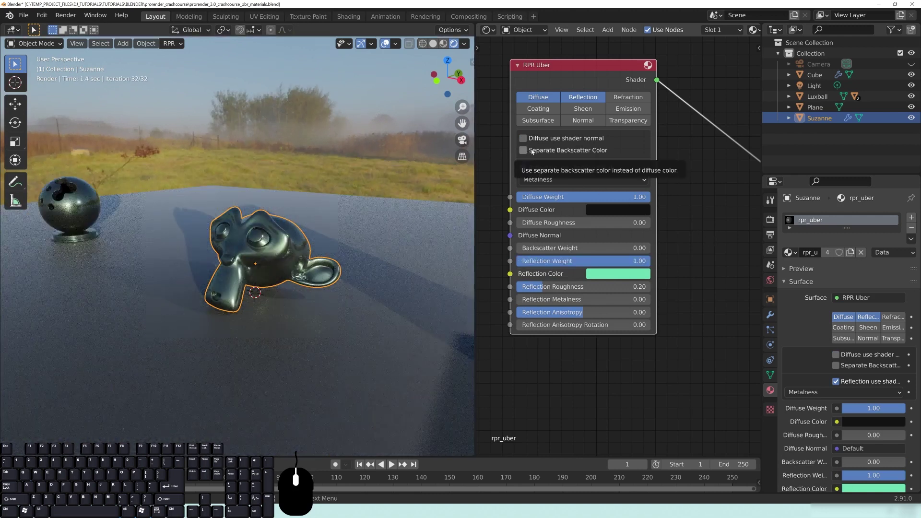
{"action": "left_click", "coordinate": [624, 273]}
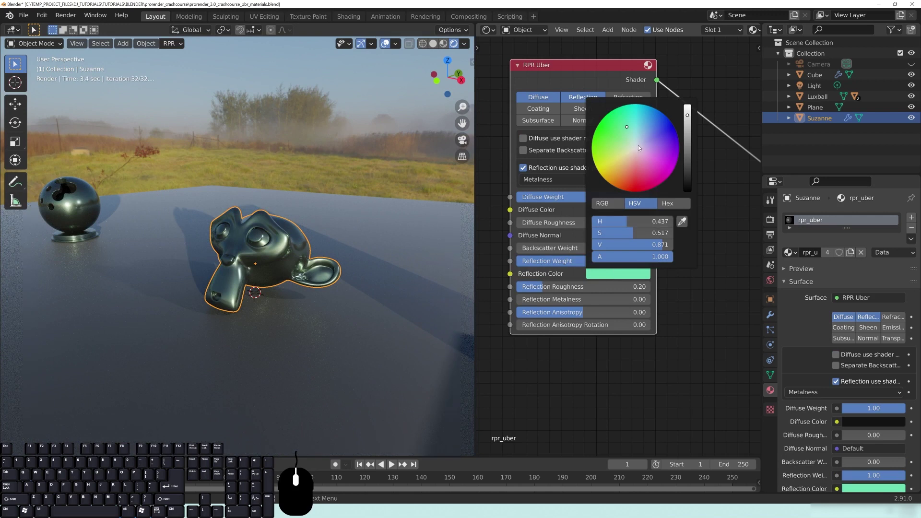
{"action": "left_click", "coordinate": [636, 148]}
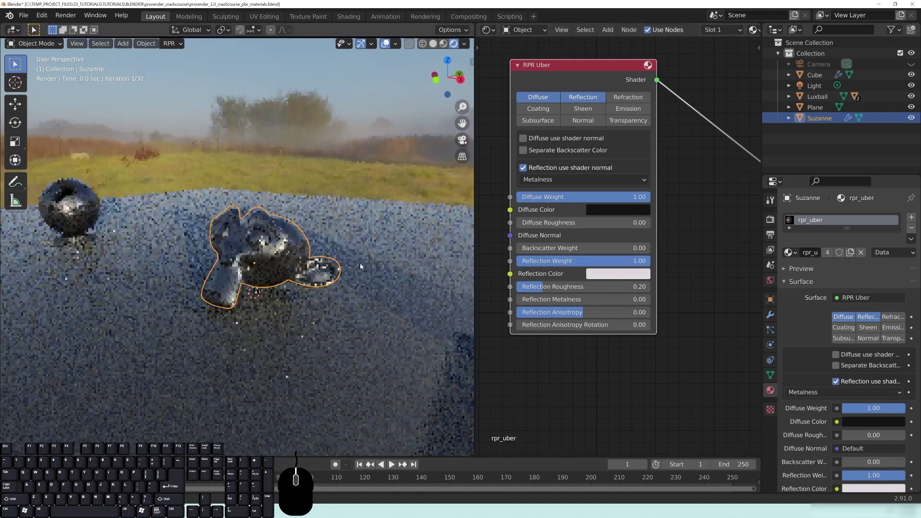
Set the Reflection Metalness of the RPR Uber shader to 1 and view the metallic Suzanne and Luxball.
{"action": "left_click", "coordinate": [531, 301]}
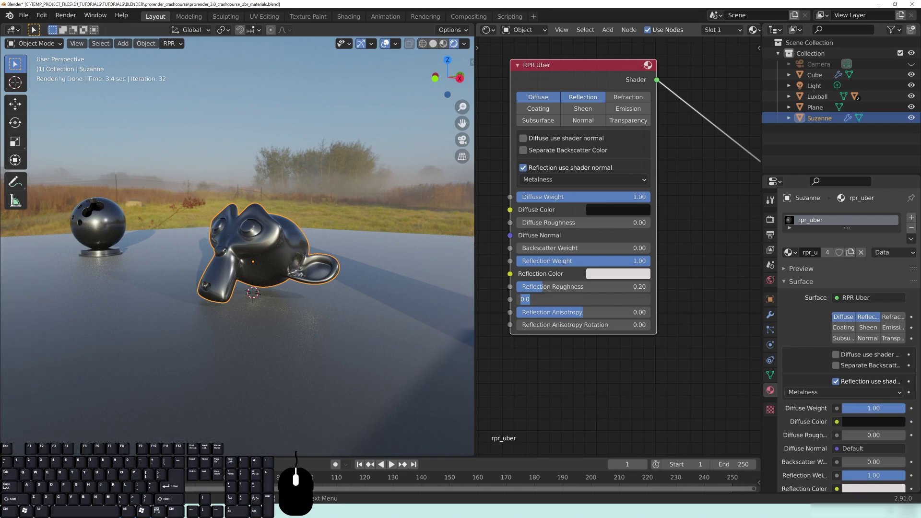
{"action": "type", "text": "1."}
{"action": "key", "text": "Return"}
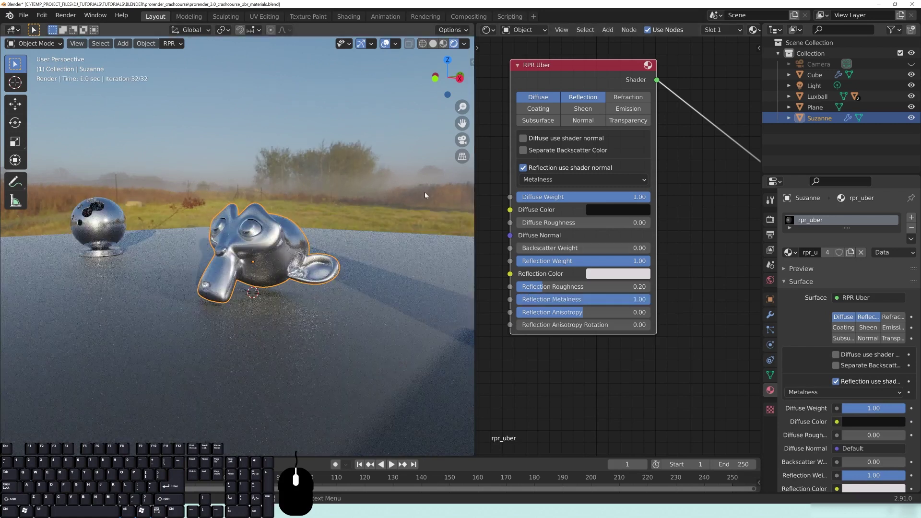
{"action": "middle_click_drag", "start_coordinate": [265, 286], "coordinate": [221, 256]}
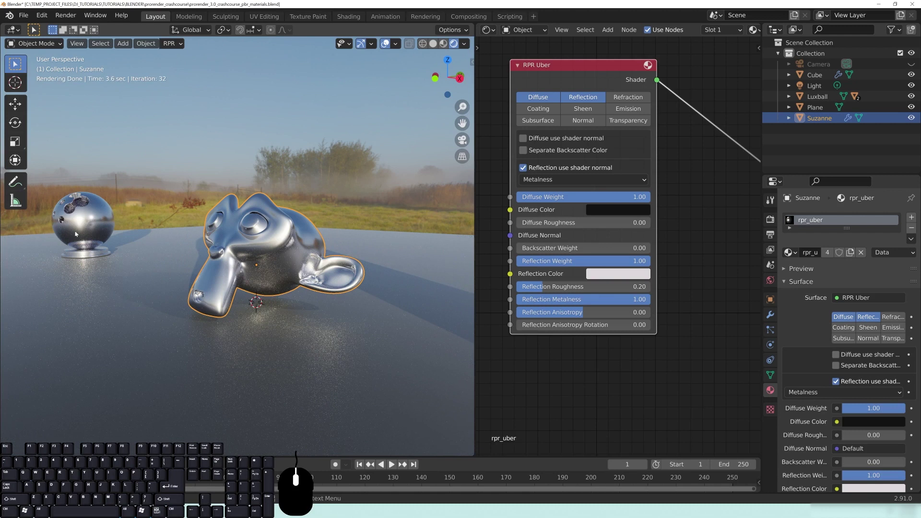
Set the Reflection Anisotropy to 1 and examine the stretched highlights on Suzanne from several angles.
{"action": "left_click", "coordinate": [614, 313]}
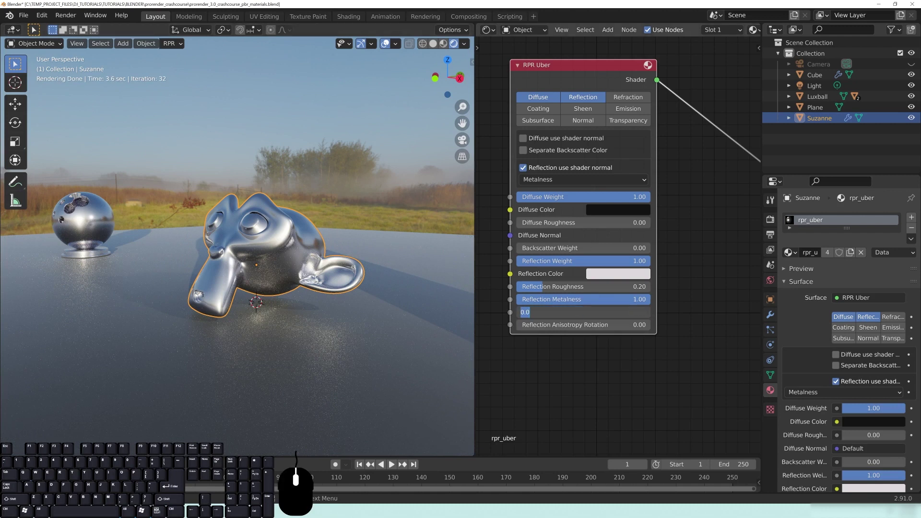
{"action": "type", "text": "1"}
{"action": "key", "text": "Return"}
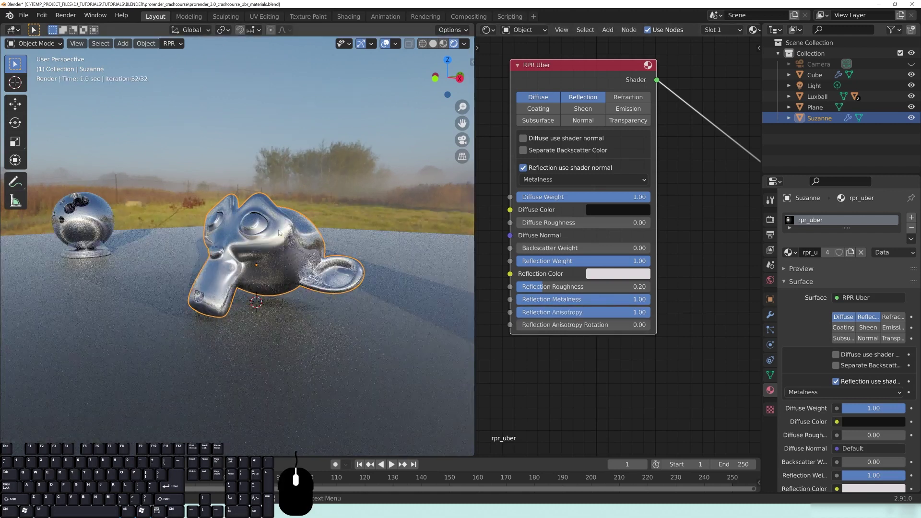
{"action": "middle_click_drag", "start_coordinate": [279, 235], "coordinate": [254, 235]}
{"action": "scroll", "coordinate": [256, 236], "scroll_direction": "up", "scroll_amount": 2}
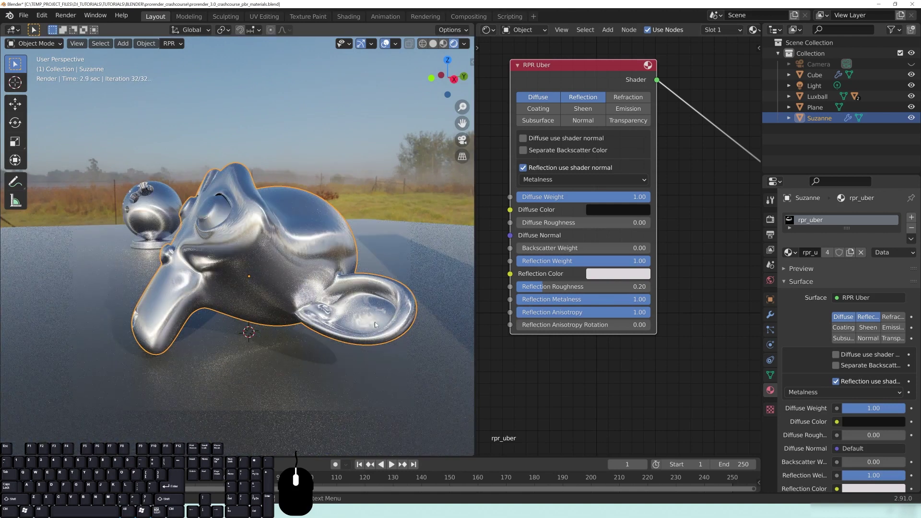
{"action": "middle_click_drag", "start_coordinate": [283, 285], "coordinate": [264, 212]}
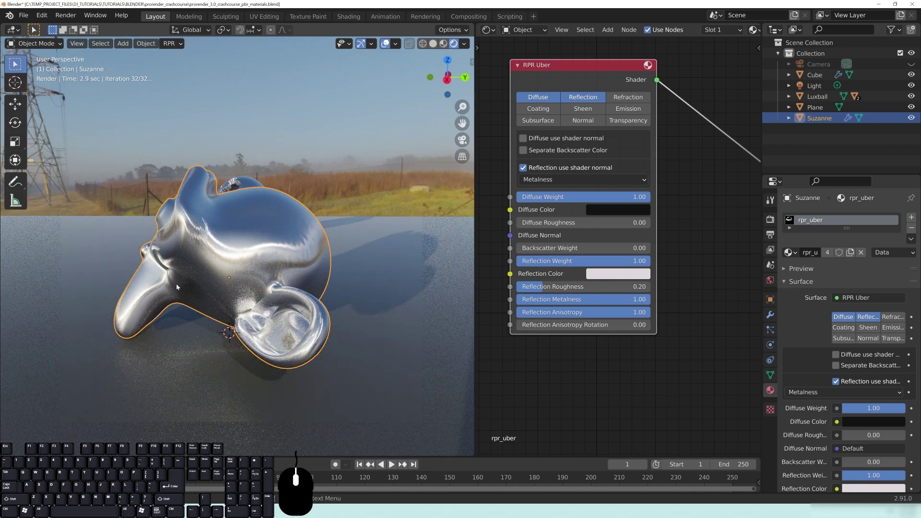
{"action": "scroll", "coordinate": [297, 326], "scroll_direction": "up", "scroll_amount": 3}
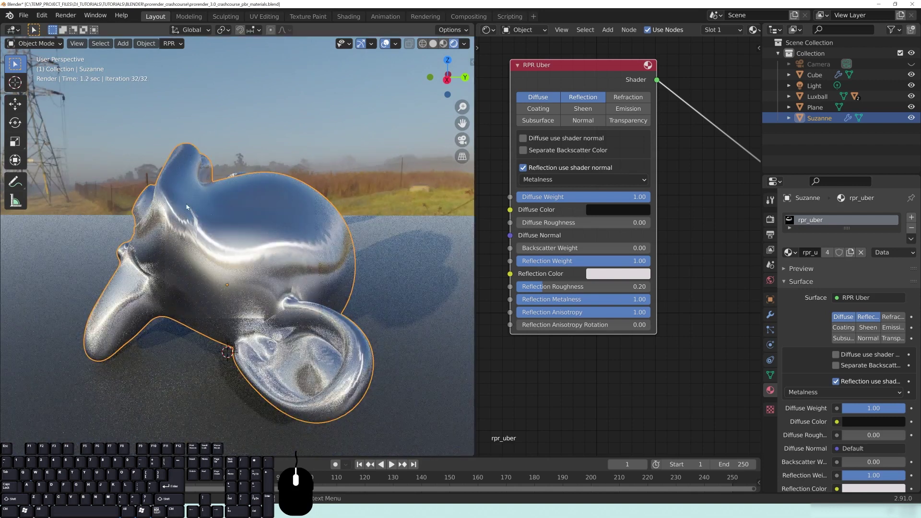
{"action": "middle_click_drag", "start_coordinate": [198, 244], "coordinate": [216, 243]}
{"action": "middle_click_drag", "start_coordinate": [248, 275], "coordinate": [272, 267]}
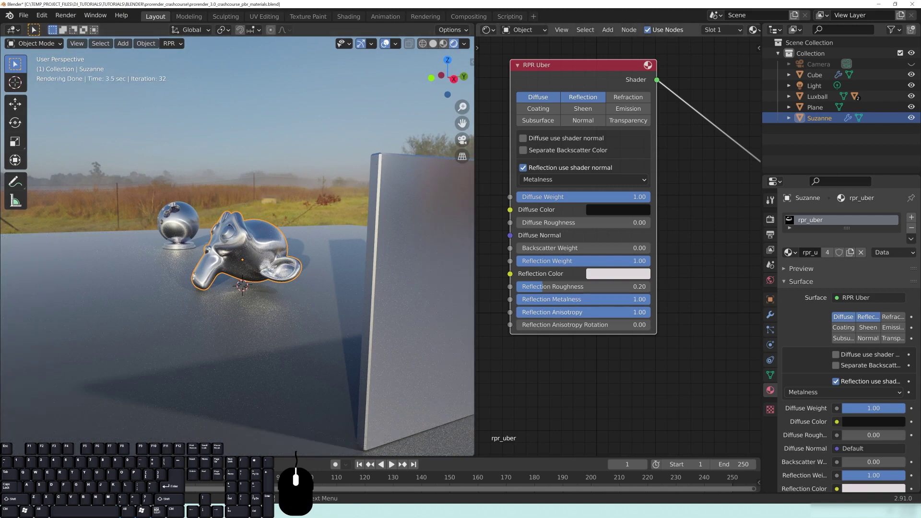
Set both the Reflection Anisotropy and the Reflection Metalness of the RPR Uber shader back to 0.
{"action": "left_click", "coordinate": [569, 314]}
{"action": "type", "text": "0"}
{"action": "key", "text": "Return"}
{"action": "left_click_drag", "start_coordinate": [625, 290], "coordinate": [626, 290]}
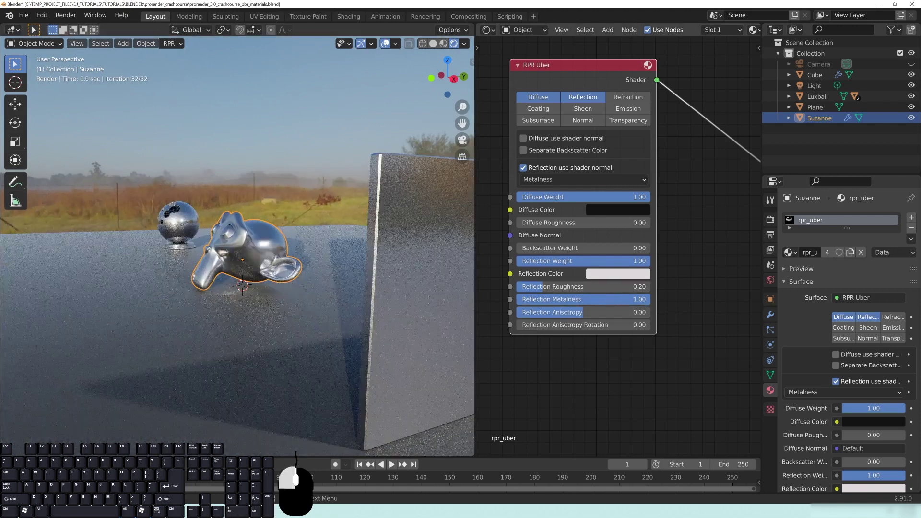
{"action": "left_click", "coordinate": [605, 296]}
{"action": "type", "text": "0"}
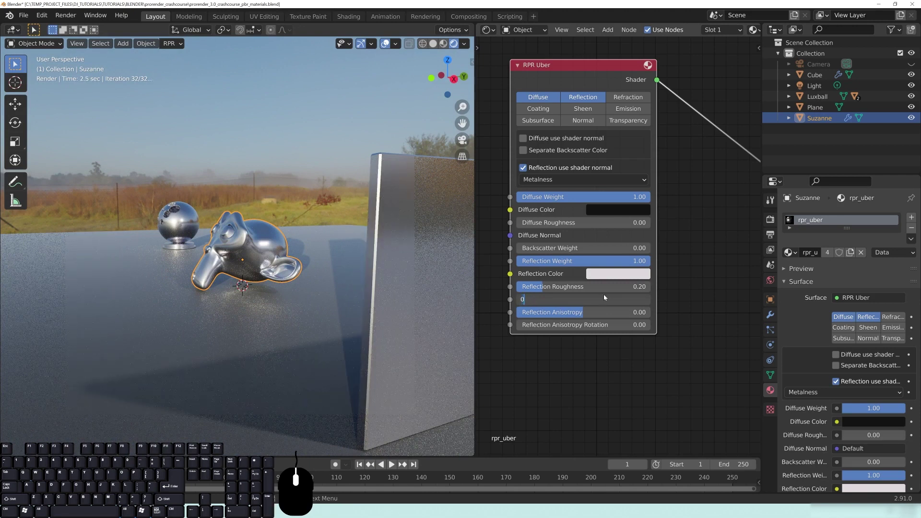
{"action": "key", "text": "Return"}
{"action": "middle_click_drag", "start_coordinate": [233, 252], "coordinate": [250, 254]}
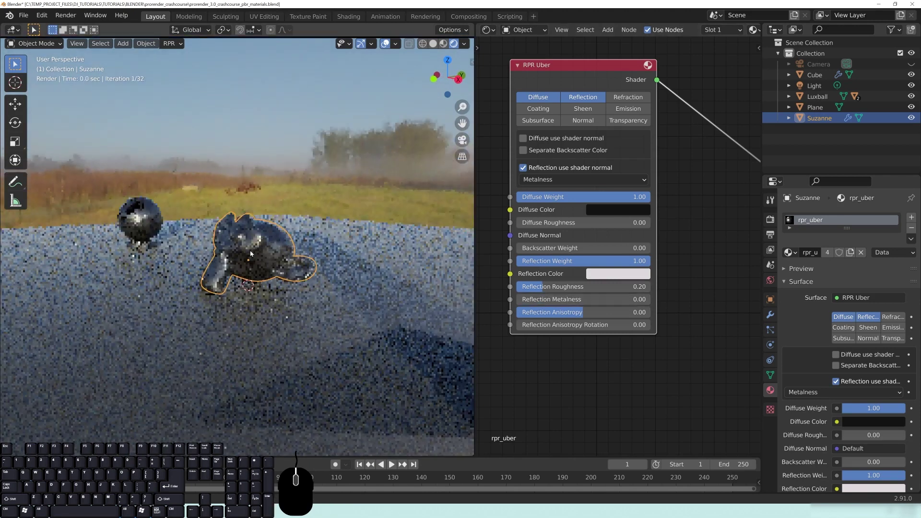
Brighten the Diffuse Color of the RPR Uber shader to a value of 0.761 and make it green.
{"action": "left_click", "coordinate": [618, 210]}
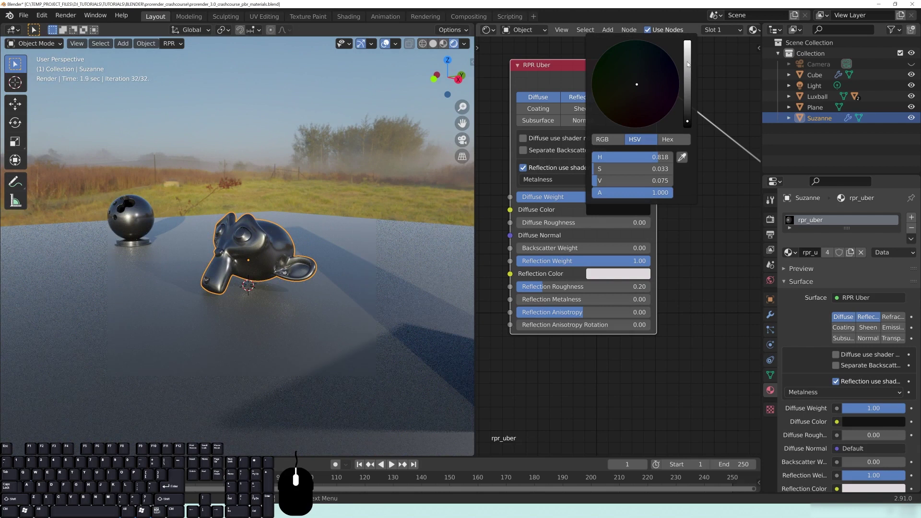
{"action": "left_click_drag", "start_coordinate": [687, 121], "coordinate": [688, 61]}
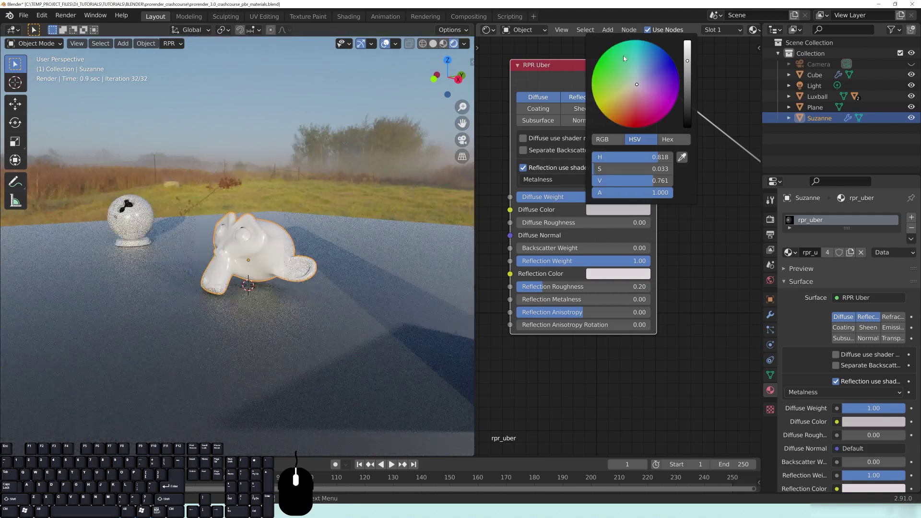
{"action": "left_click", "coordinate": [621, 55]}
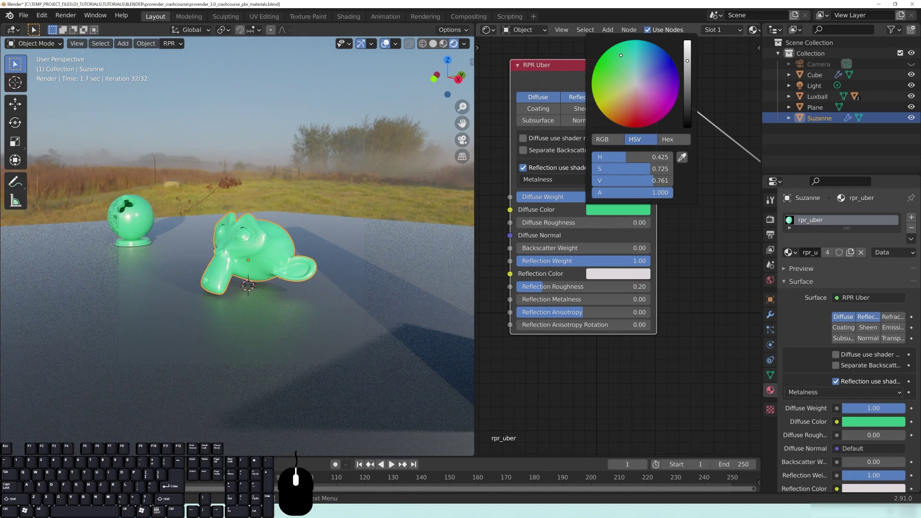
{"action": "left_click", "coordinate": [609, 67]}
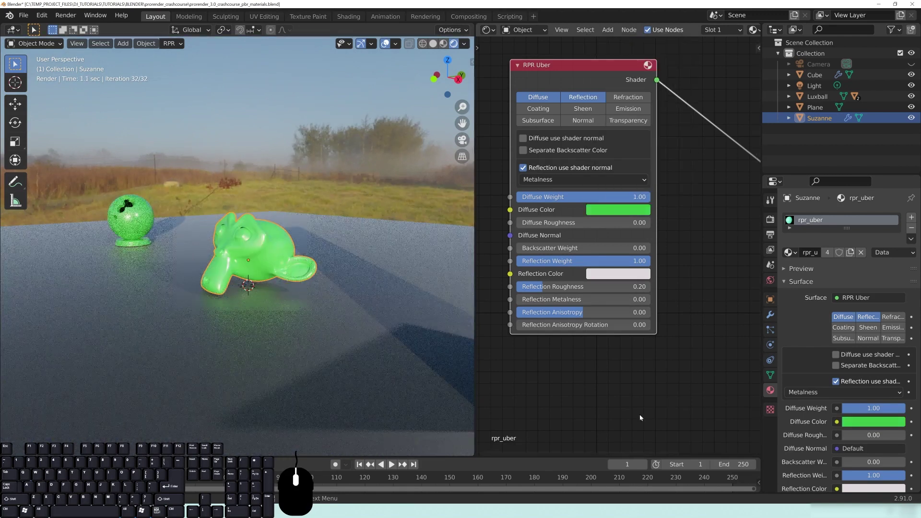
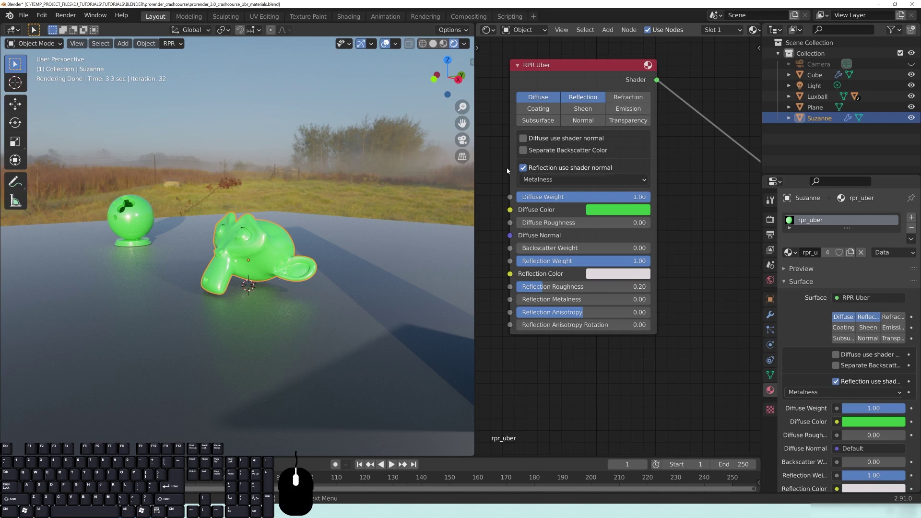
Enable the Coating component of the RPR Uber shader and view Suzanne up close.
{"action": "left_click", "coordinate": [538, 109]}
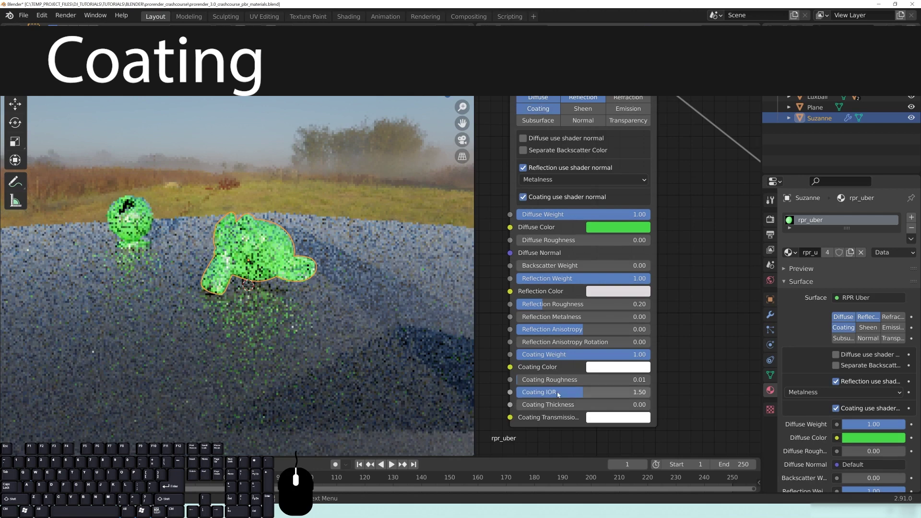
{"action": "middle_click_drag", "start_coordinate": [690, 386], "coordinate": [718, 277]}
{"action": "scroll", "coordinate": [245, 266], "scroll_direction": "up", "scroll_amount": 2}
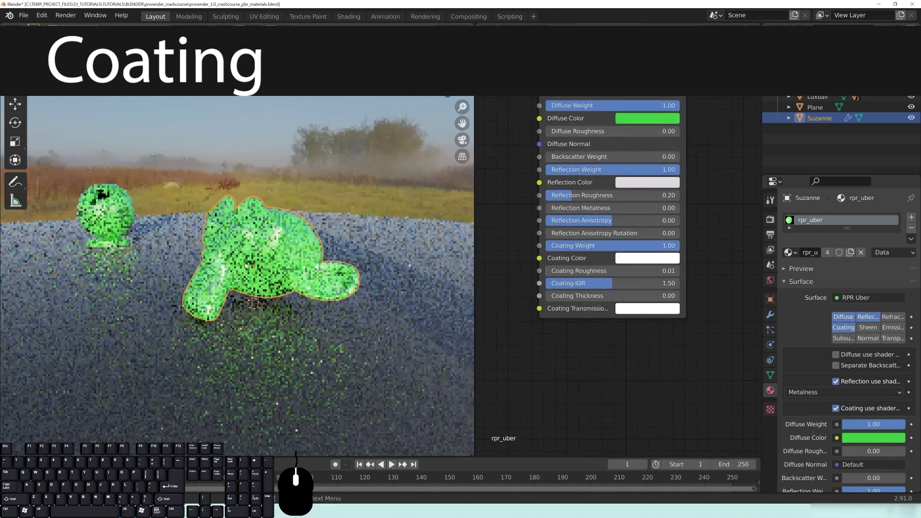
{"action": "middle_click_drag", "start_coordinate": [245, 266], "coordinate": [288, 263]}
{"action": "scroll", "coordinate": [324, 258], "scroll_direction": "up", "scroll_amount": 1}
{"action": "middle_click_drag", "start_coordinate": [356, 233], "coordinate": [330, 240], "text": "shift"}
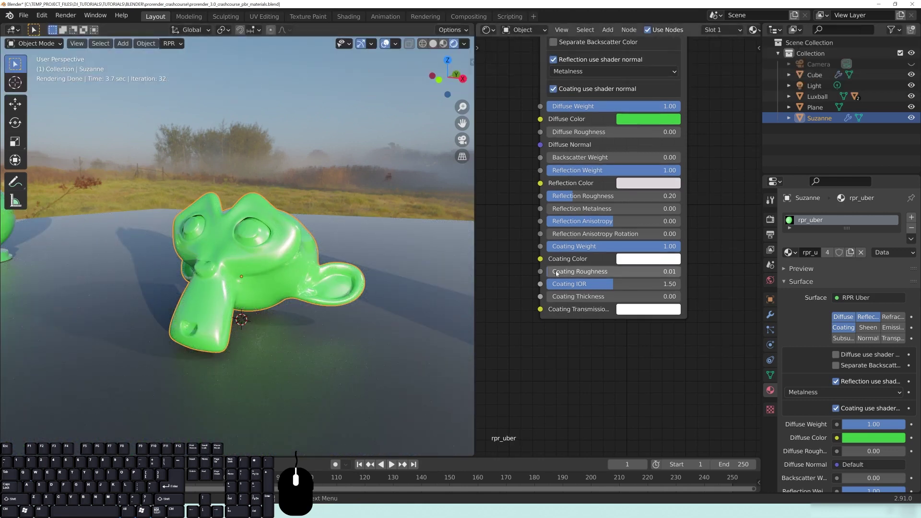
Set the Reflection Roughness of the RPR Uber shader to 1 and view the coated surface of Suzanne.
{"action": "left_click", "coordinate": [561, 198]}
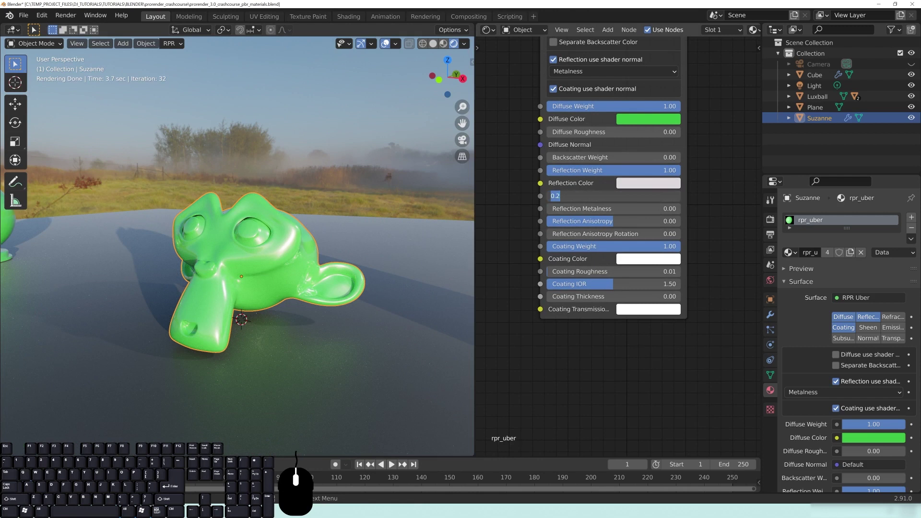
{"action": "key", "text": "Return"}
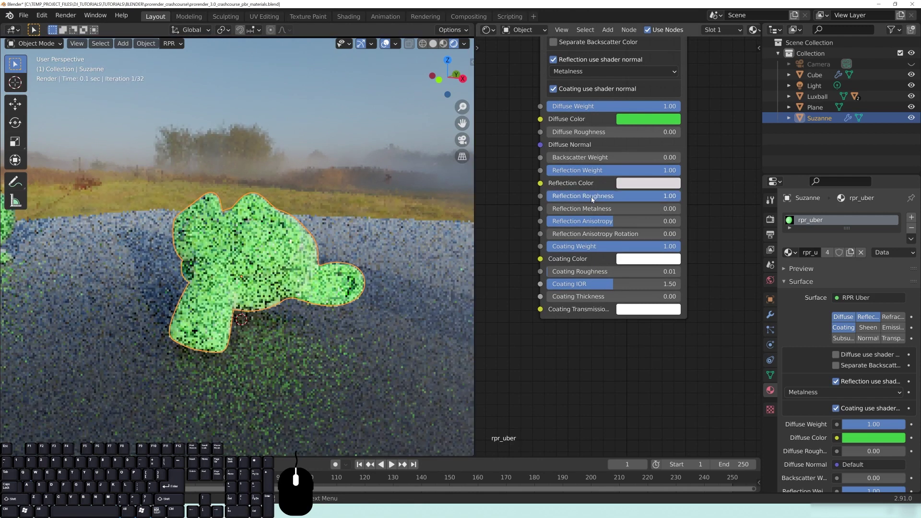
{"action": "middle_click_drag", "start_coordinate": [316, 297], "coordinate": [304, 293]}
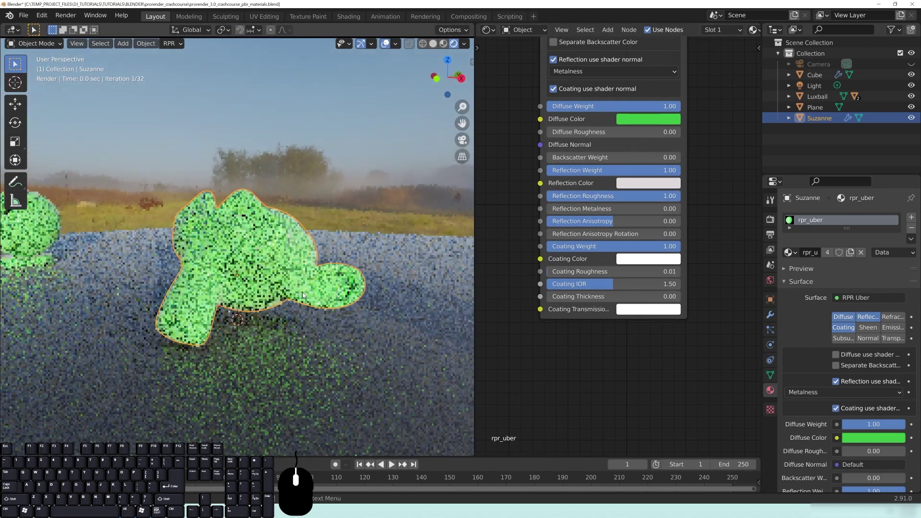
{"action": "scroll", "coordinate": [304, 293], "scroll_direction": "up", "scroll_amount": 1}
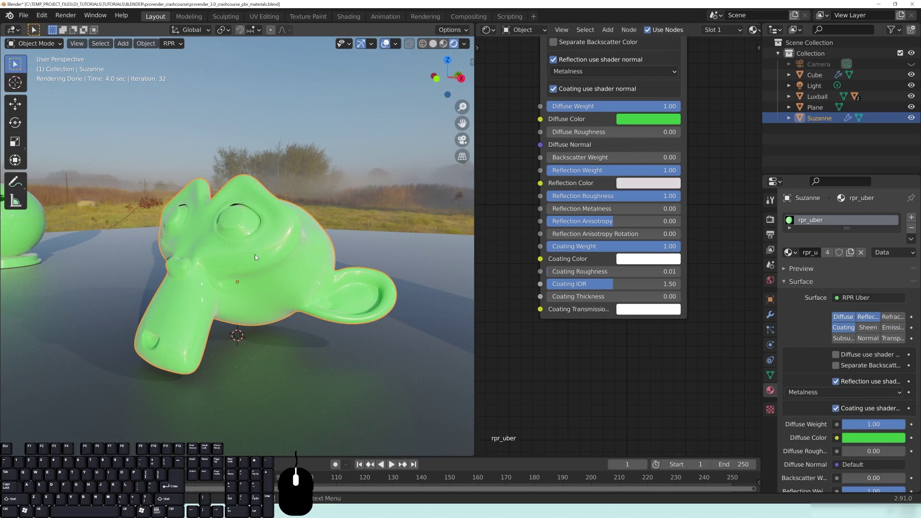
Set the Coating Thickness to 0.5 and examine the effect on Suzanne, the Luxball and the cube.
{"action": "middle_click_drag", "start_coordinate": [696, 255], "coordinate": [675, 279]}
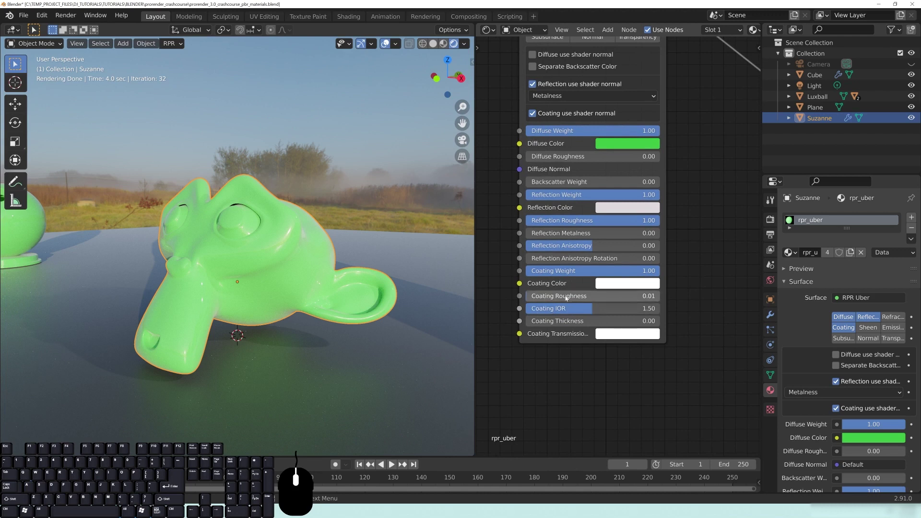
{"action": "left_click", "coordinate": [591, 320]}
{"action": "type", "text": ".5"}
{"action": "key", "text": "Return"}
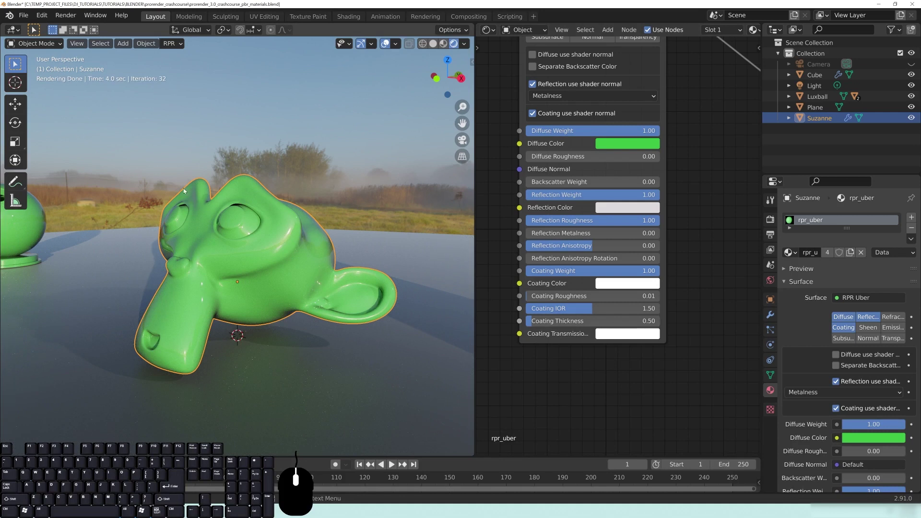
{"action": "scroll", "coordinate": [203, 311], "scroll_direction": "down", "scroll_amount": 4}
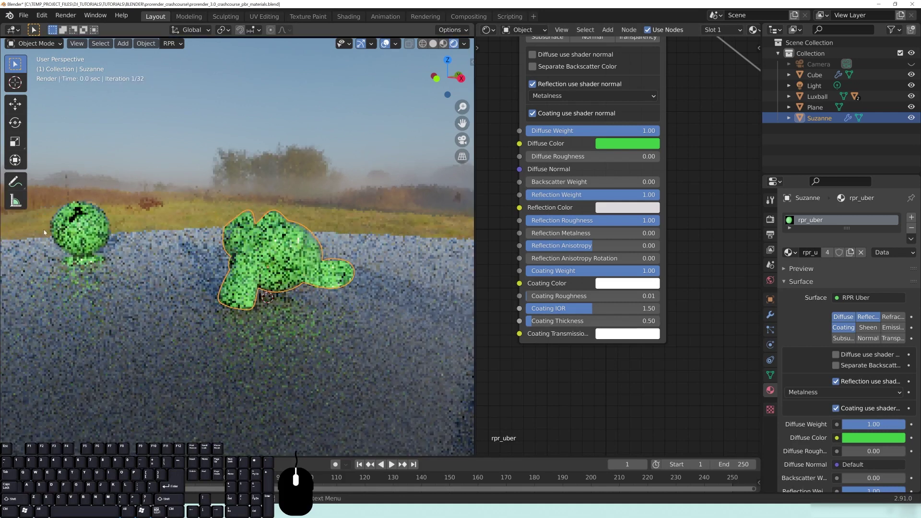
{"action": "scroll", "coordinate": [313, 263], "scroll_direction": "up", "scroll_amount": 1}
{"action": "middle_click_drag", "start_coordinate": [285, 261], "coordinate": [304, 266]}
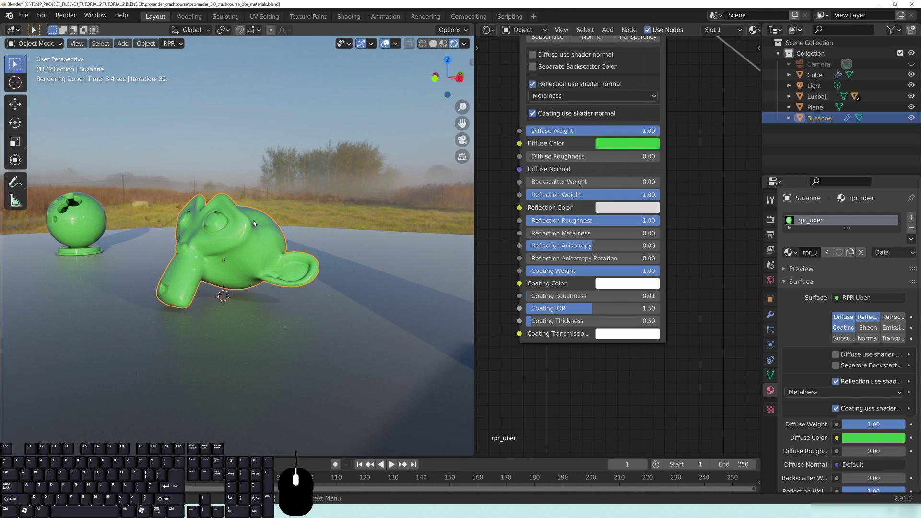
{"action": "middle_click_drag", "start_coordinate": [503, 348], "coordinate": [582, 336]}
{"action": "scroll", "coordinate": [606, 288], "scroll_direction": "down", "scroll_amount": 2}
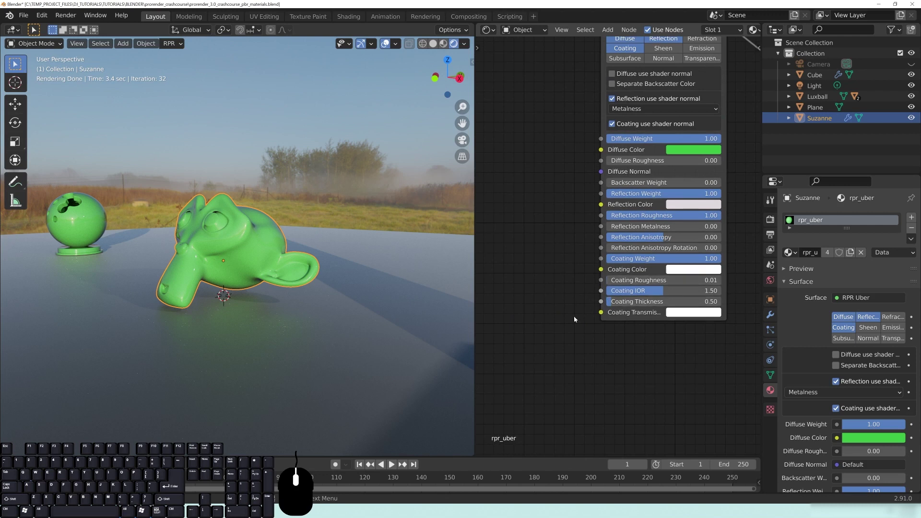
{"action": "middle_click_drag", "start_coordinate": [649, 363], "coordinate": [618, 361]}
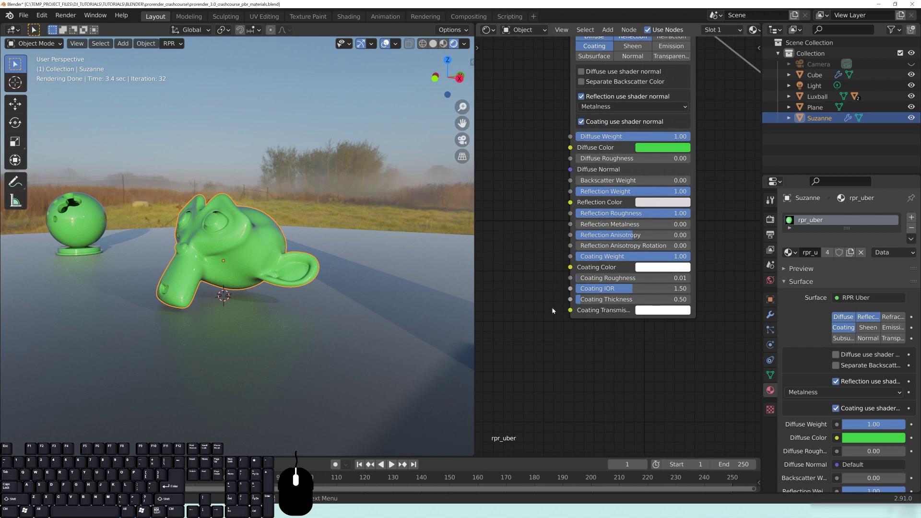
{"action": "middle_click_drag", "start_coordinate": [154, 262], "coordinate": [233, 279]}
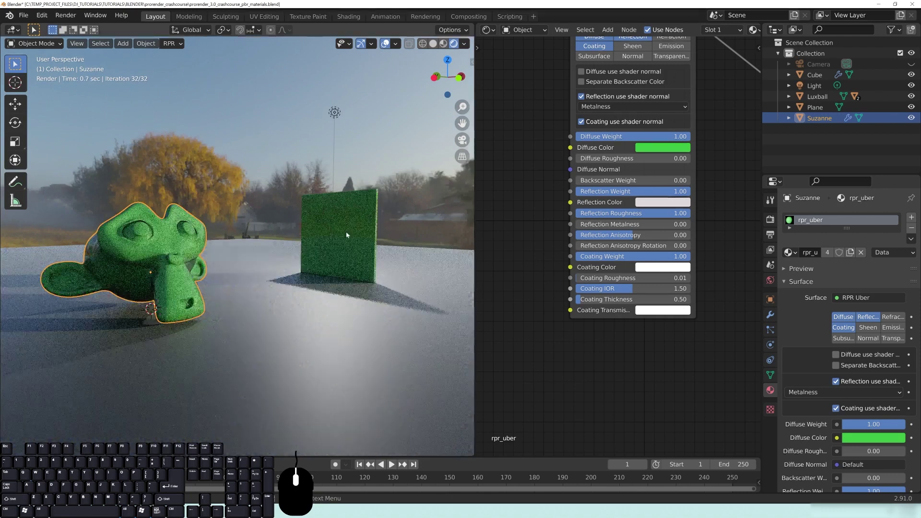
Set the Coating Color to orange-red and view the tinted reflections on Suzanne up close.
{"action": "middle_click_drag", "start_coordinate": [597, 352], "coordinate": [546, 351]}
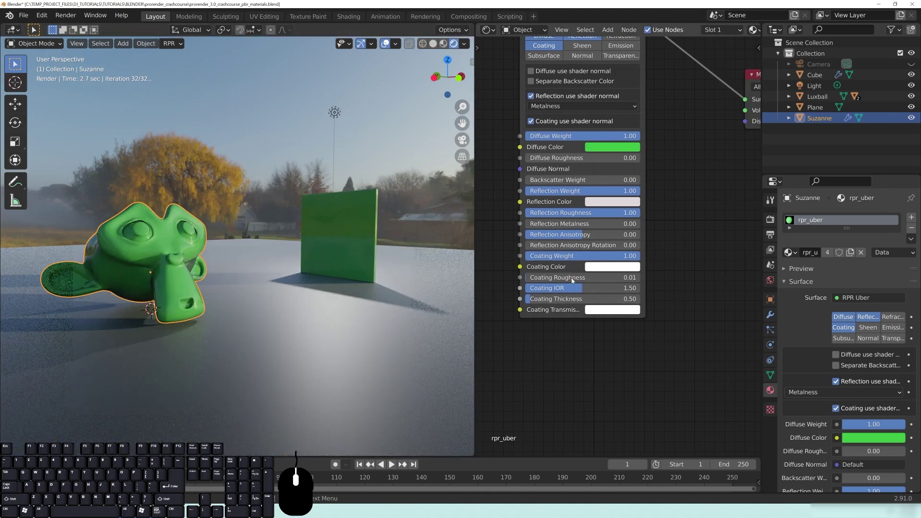
{"action": "middle_click_drag", "start_coordinate": [595, 369], "coordinate": [606, 353]}
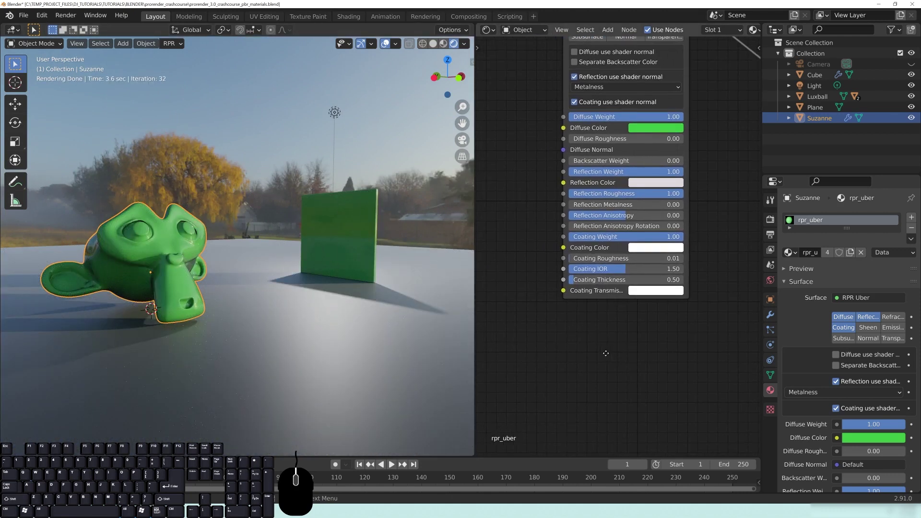
{"action": "left_click", "coordinate": [652, 249]}
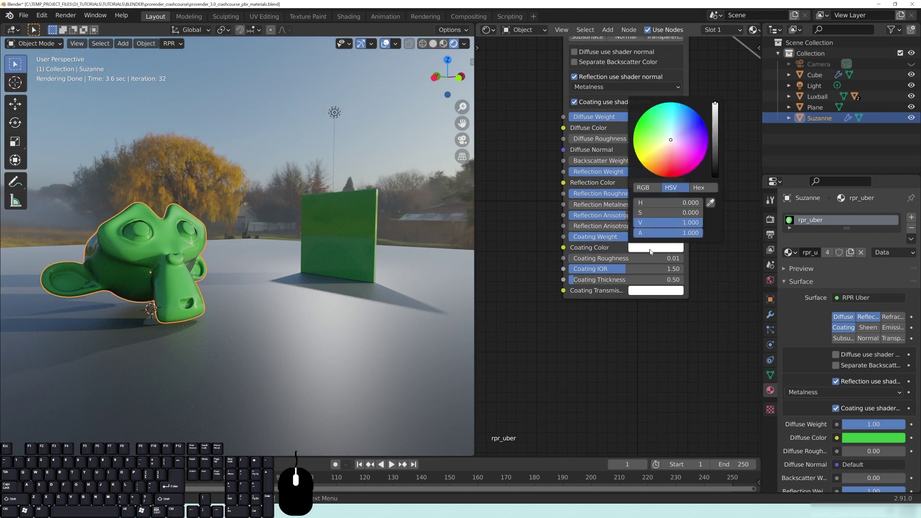
{"action": "left_click", "coordinate": [664, 173]}
{"action": "middle_click_drag", "start_coordinate": [132, 287], "coordinate": [265, 279], "text": "shift"}
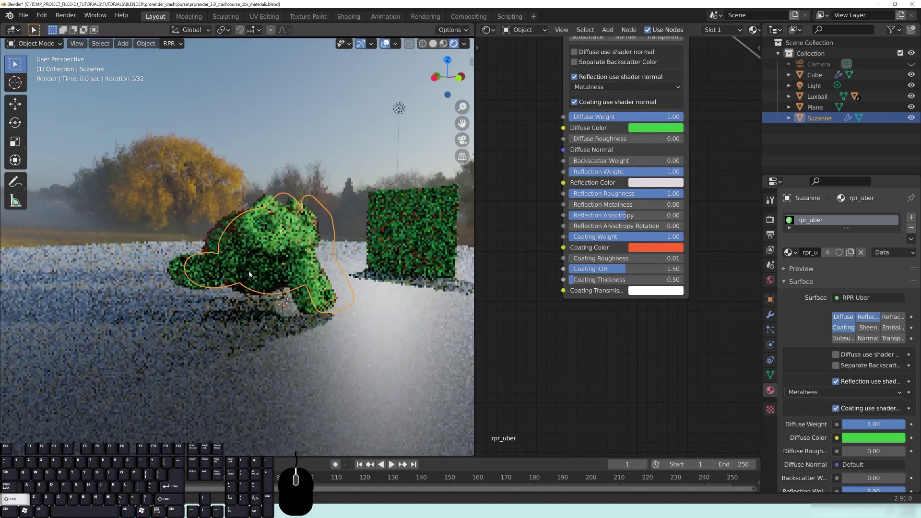
{"action": "scroll", "coordinate": [265, 280], "scroll_direction": "up", "scroll_amount": 2}
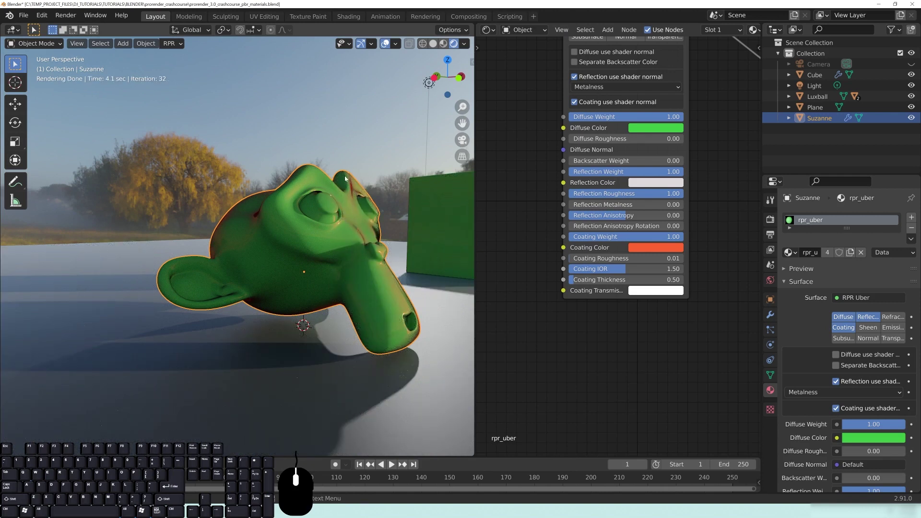
Try magenta as the Coating Transmission color, set it to bright green, and view Suzanne and the Luxball from several angles.
{"action": "left_click", "coordinate": [639, 292]}
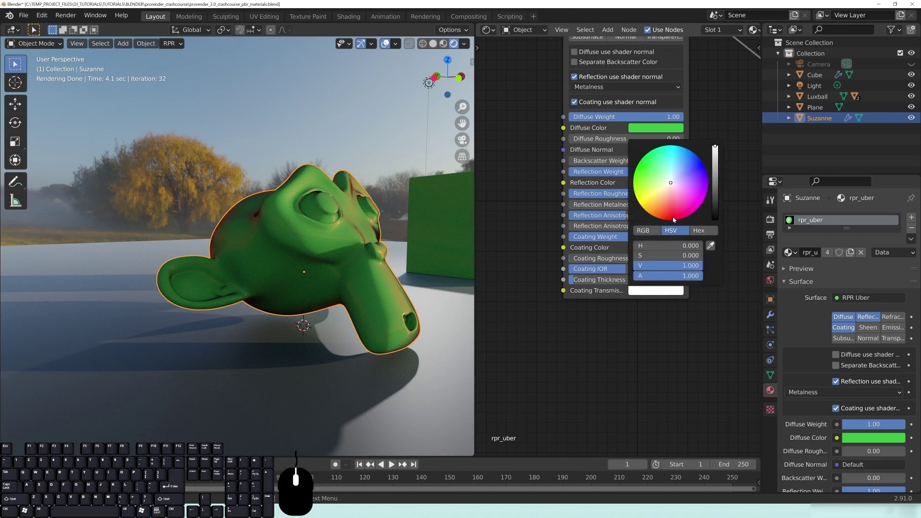
{"action": "left_click", "coordinate": [698, 194]}
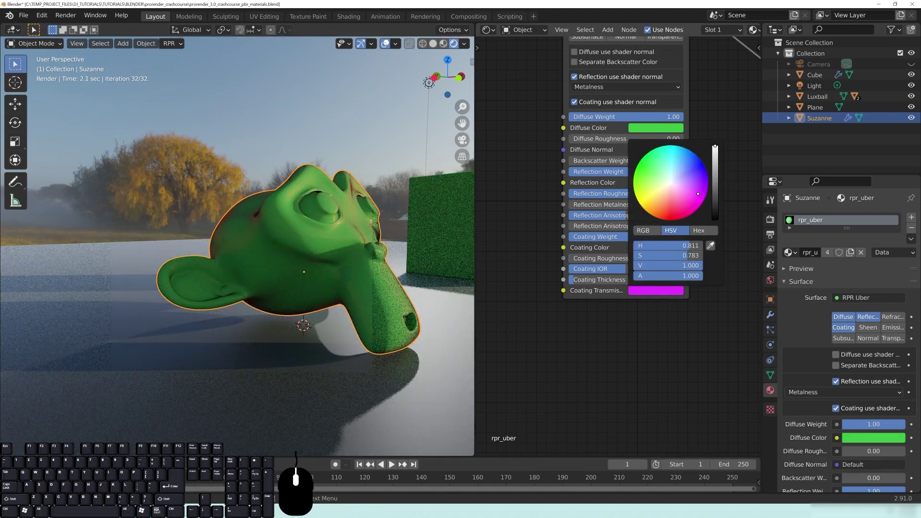
{"action": "left_click", "coordinate": [652, 176]}
{"action": "middle_click_drag", "start_coordinate": [354, 240], "coordinate": [261, 230]}
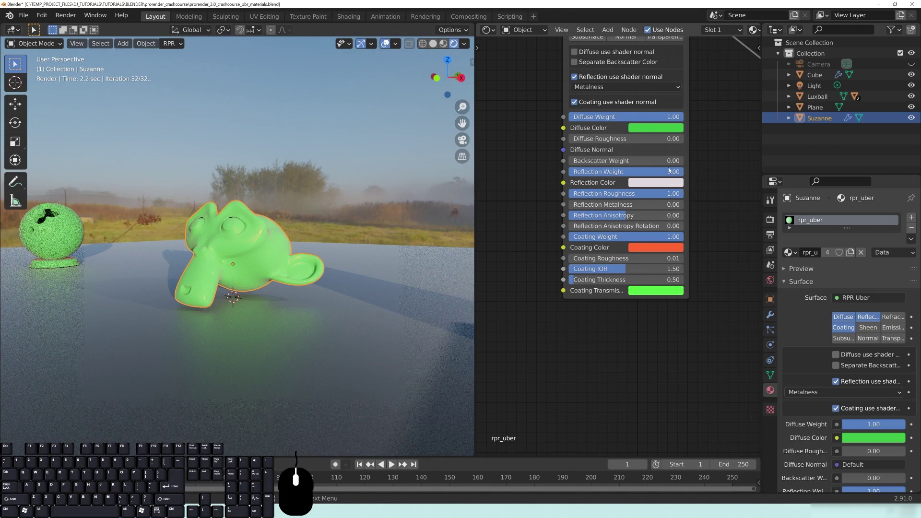
{"action": "middle_click_drag", "start_coordinate": [307, 267], "coordinate": [341, 258]}
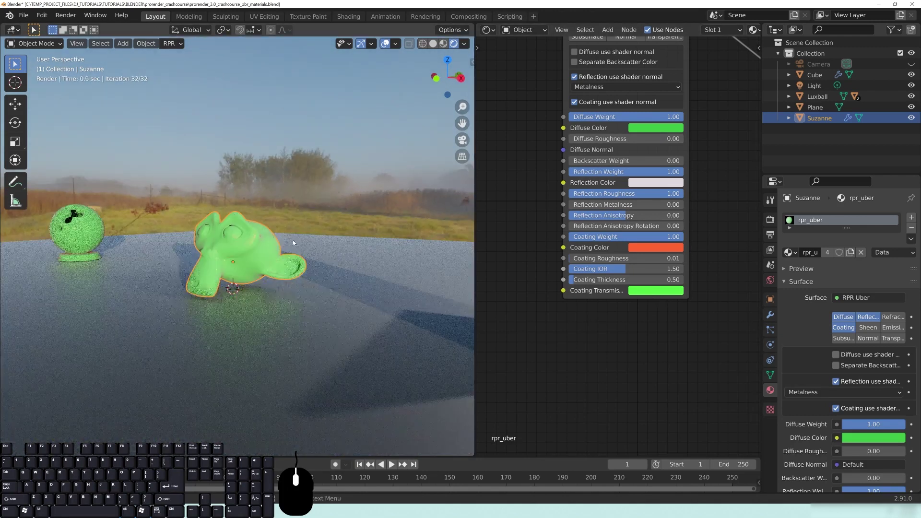
{"action": "middle_click_drag", "start_coordinate": [244, 248], "coordinate": [303, 265]}
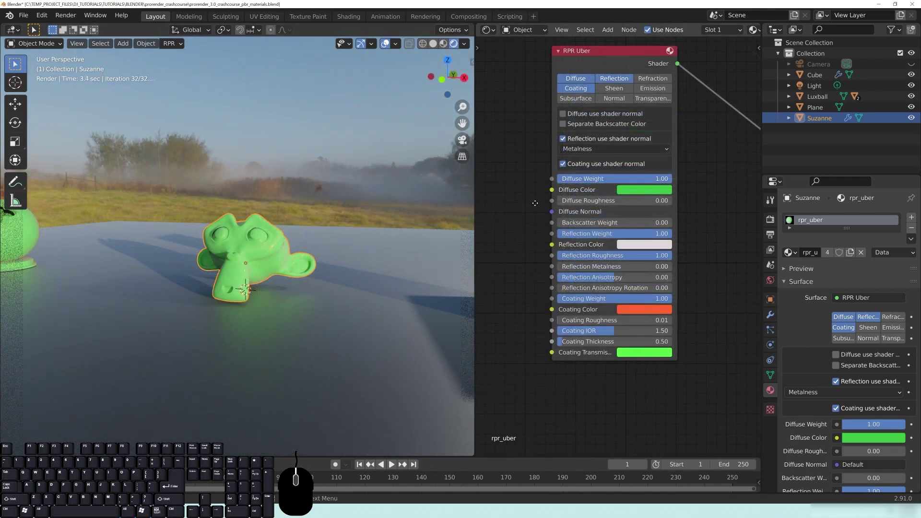
{"action": "middle_click_drag", "start_coordinate": [514, 174], "coordinate": [530, 169]}
{"action": "middle_click_drag", "start_coordinate": [335, 271], "coordinate": [305, 260]}
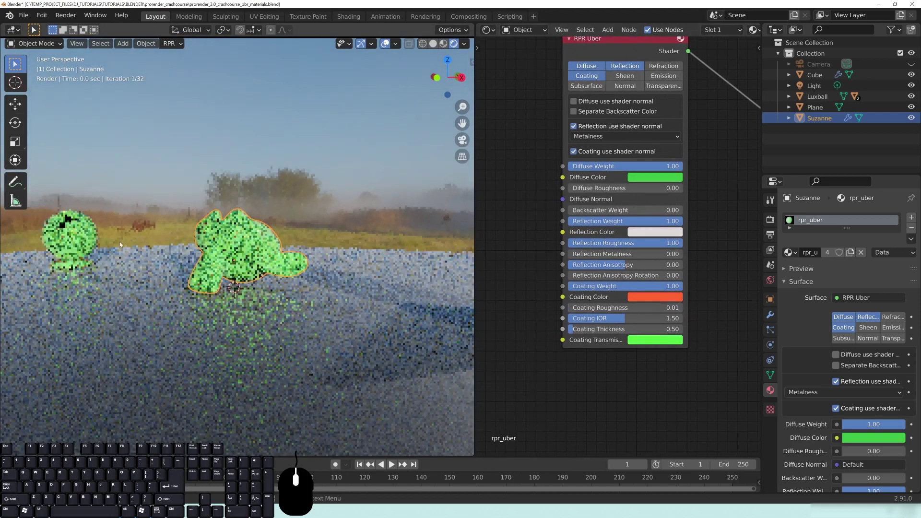
Disable the Coating component of the RPR Uber shader and enable Sheen instead.
{"action": "middle_click_drag", "start_coordinate": [537, 148], "coordinate": [551, 193]}
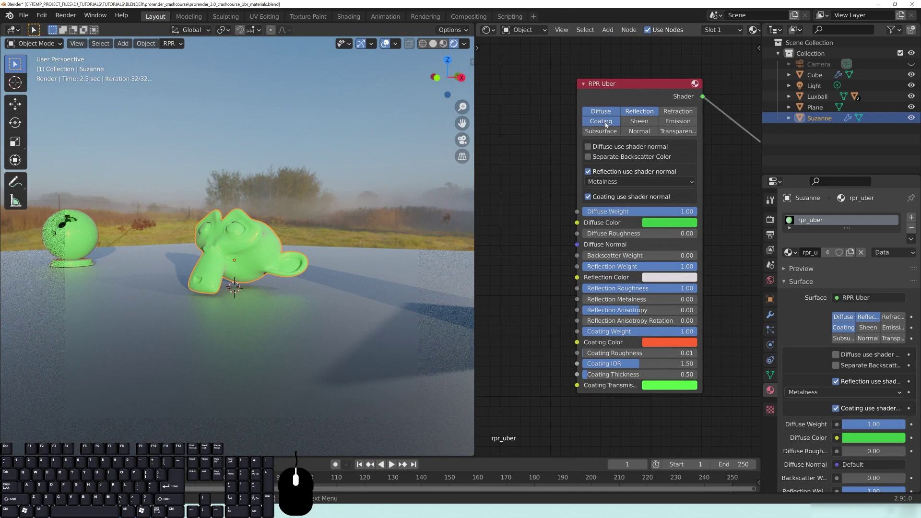
{"action": "left_click", "coordinate": [606, 122]}
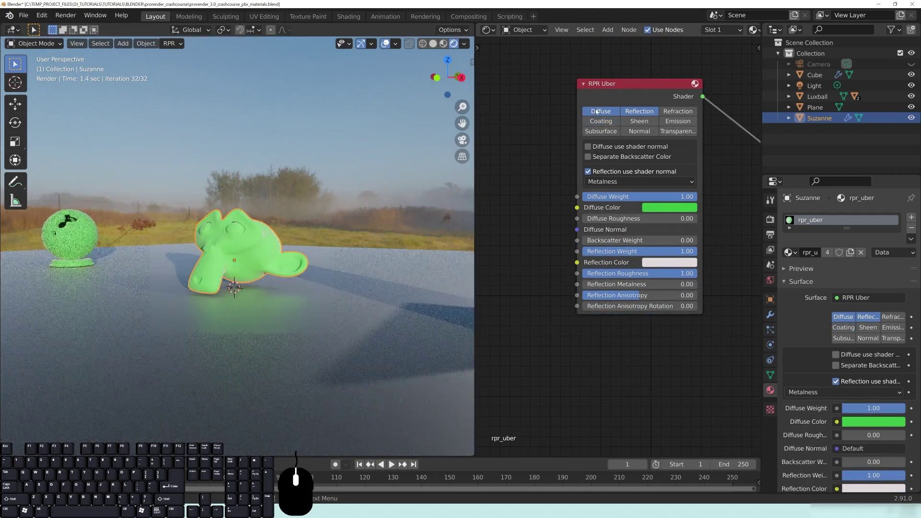
{"action": "left_click", "coordinate": [644, 123]}
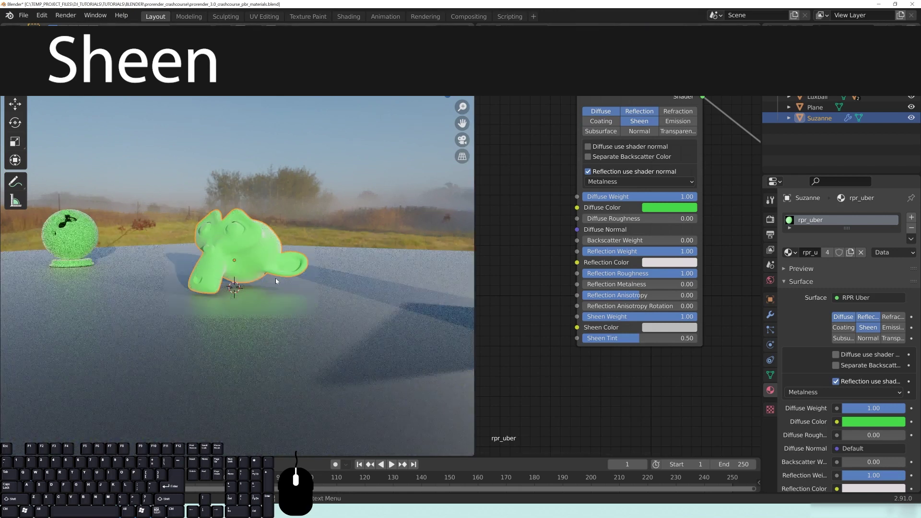
Set the Sheen Color of the rpr_uber material to deep red with Suzanne viewed up close.
{"action": "middle_click_drag", "start_coordinate": [257, 248], "coordinate": [244, 234]}
{"action": "scroll", "coordinate": [340, 244], "scroll_direction": "up", "scroll_amount": 2}
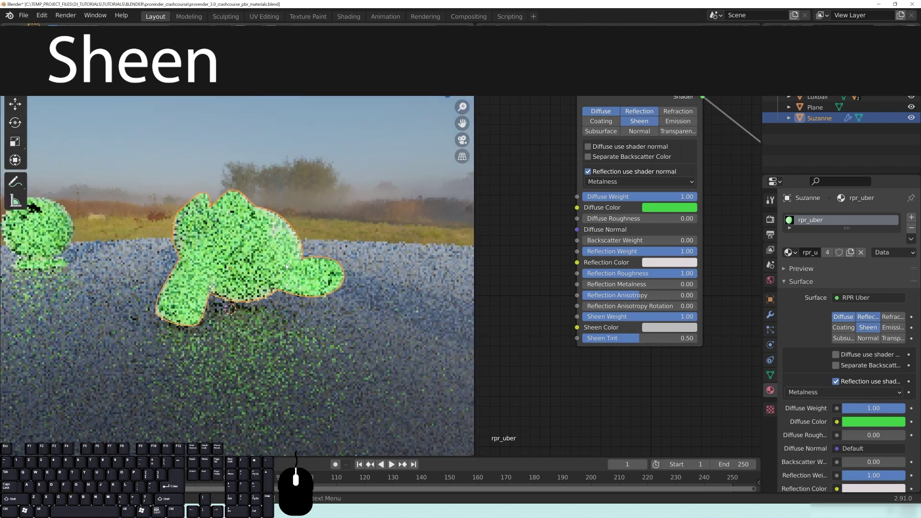
{"action": "scroll", "coordinate": [286, 264], "scroll_direction": "up", "scroll_amount": 1}
{"action": "left_click", "coordinate": [684, 262]}
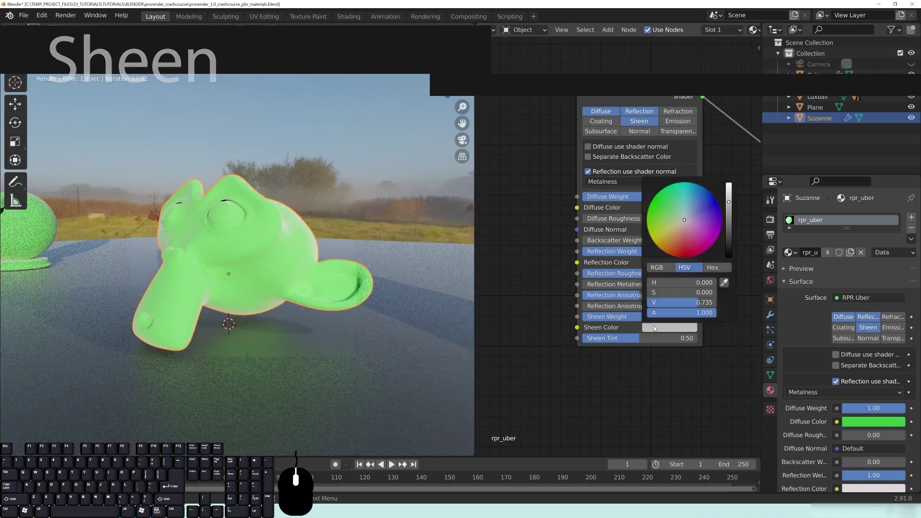
{"action": "left_click", "coordinate": [685, 255]}
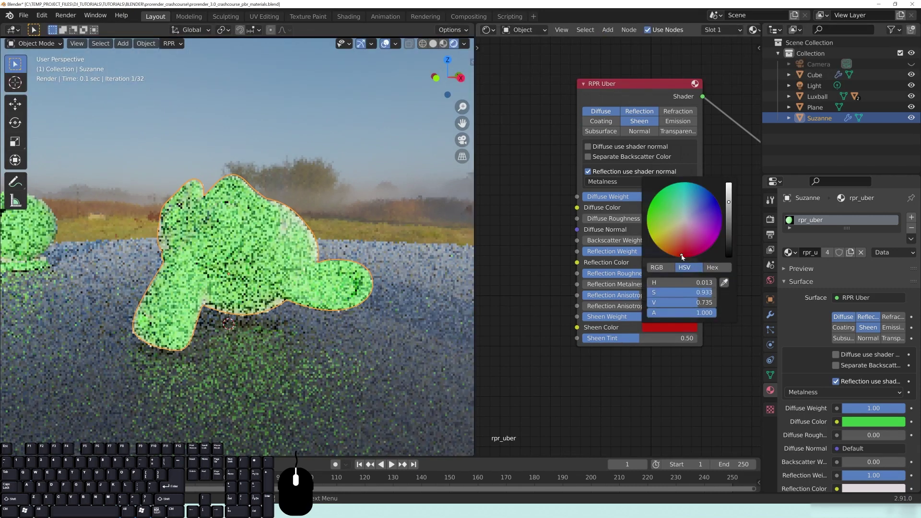
Raise the Sheen Tint to 1.00 and examine the effect on Suzanne.
{"action": "middle_click_drag", "start_coordinate": [643, 352], "coordinate": [669, 332]}
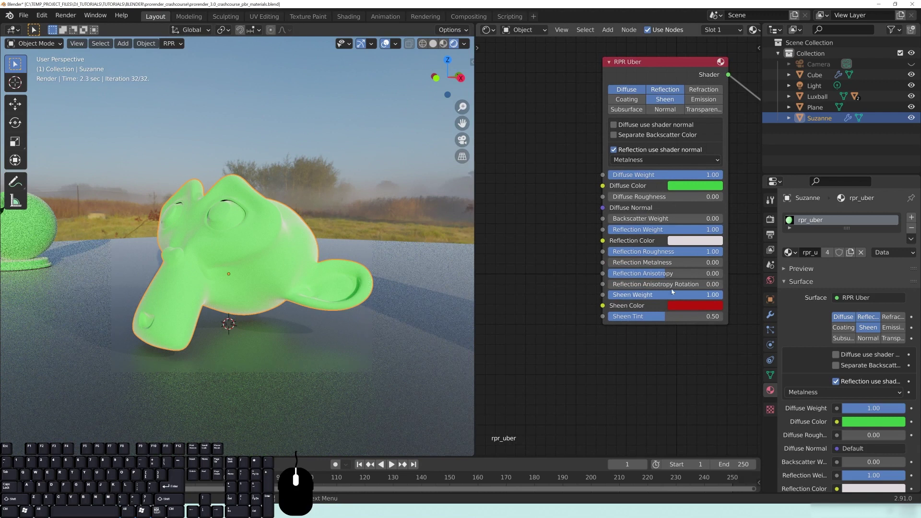
{"action": "left_click_drag", "start_coordinate": [665, 316], "coordinate": [698, 317]}
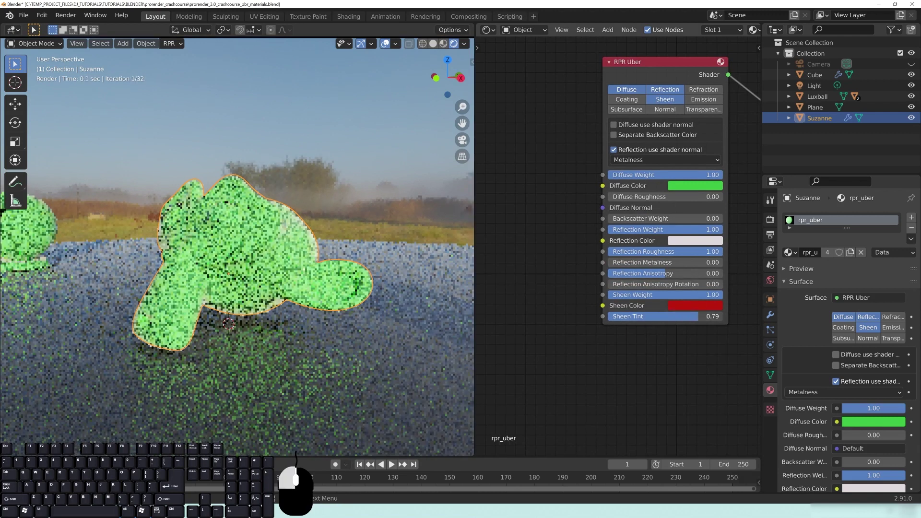
{"action": "mouse_move", "coordinate": [309, 222]}
{"action": "middle_mouse_down"}
{"action": "mouse_move", "coordinate": [322, 223]}
{"action": "mouse_move", "coordinate": [319, 245]}
{"action": "mouse_move", "coordinate": [304, 211]}
{"action": "middle_mouse_up"}
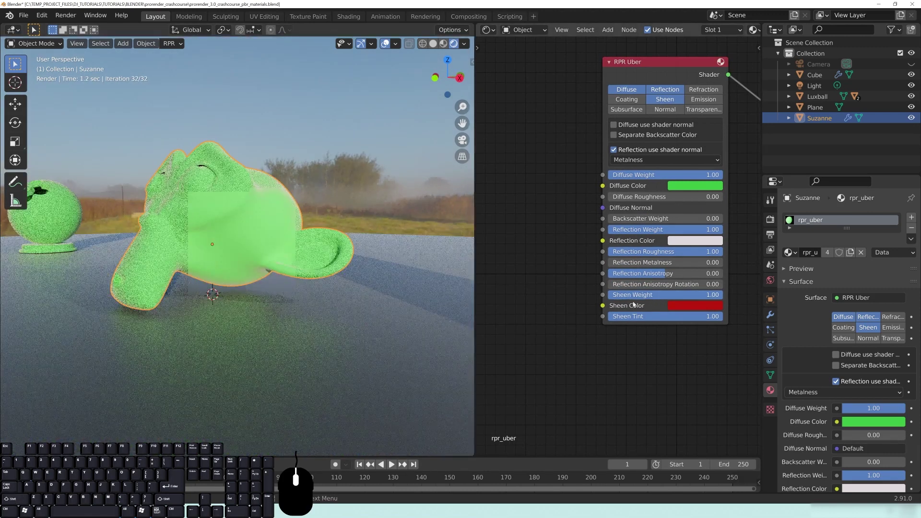
Disable the Reflection component, darken the Diffuse Color to deep green, and view the red sheen on Suzanne from several angles.
{"action": "left_click", "coordinate": [672, 92]}
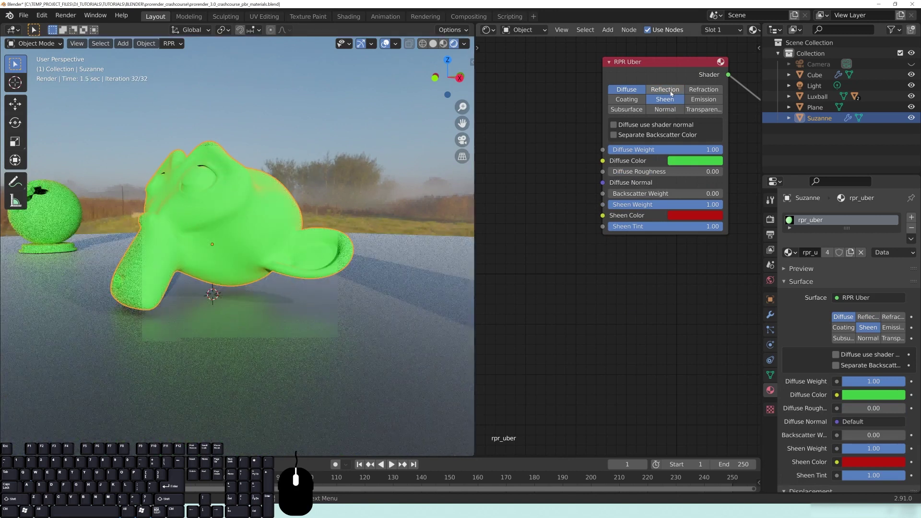
{"action": "middle_click_drag", "start_coordinate": [235, 152], "coordinate": [473, 147]}
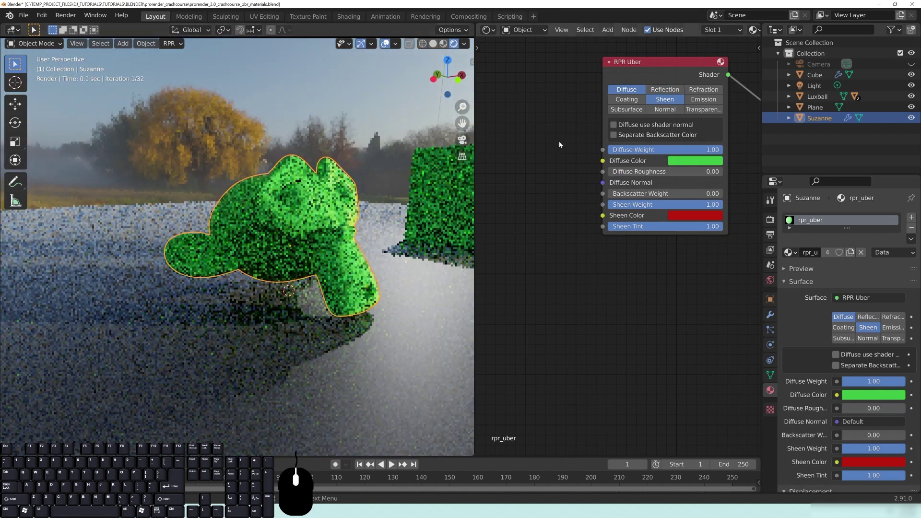
{"action": "left_click", "coordinate": [687, 160]}
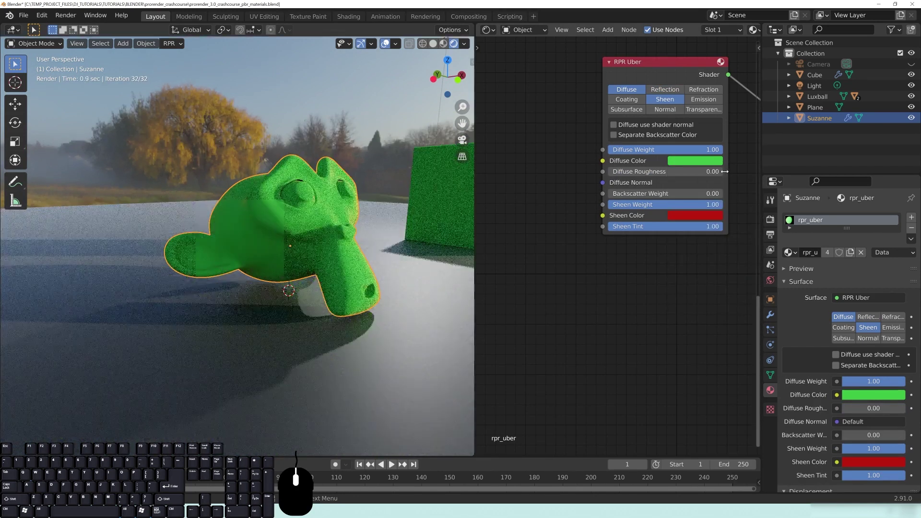
{"action": "left_click", "coordinate": [702, 162]}
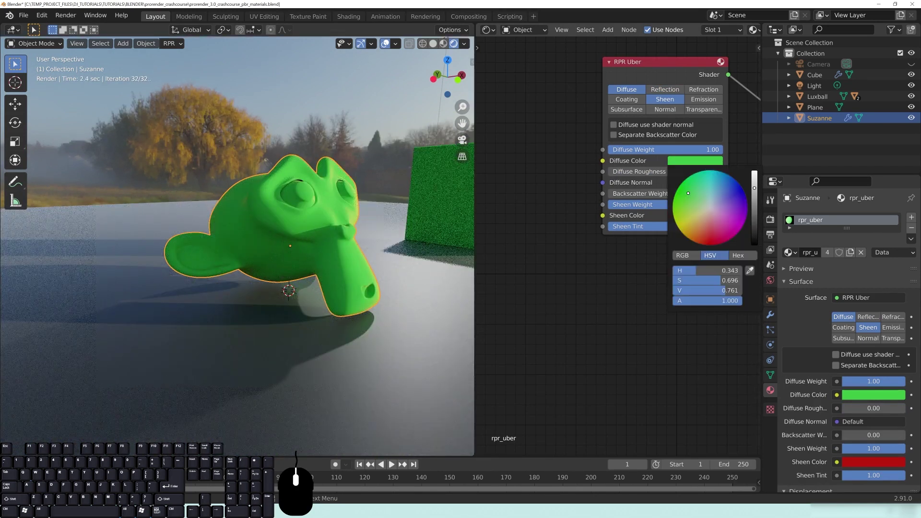
{"action": "left_click_drag", "start_coordinate": [754, 188], "coordinate": [755, 232]}
{"action": "middle_click_drag", "start_coordinate": [331, 211], "coordinate": [312, 255]}
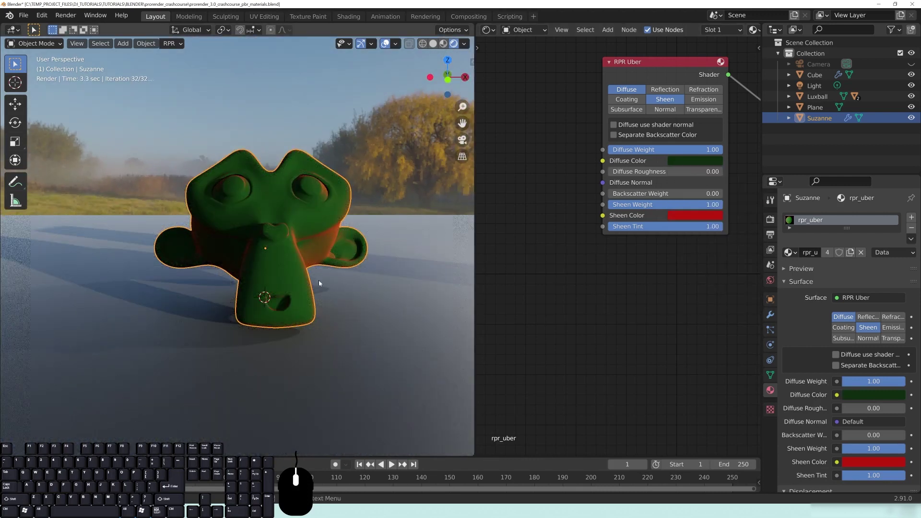
{"action": "middle_click_drag", "start_coordinate": [316, 283], "coordinate": [265, 266]}
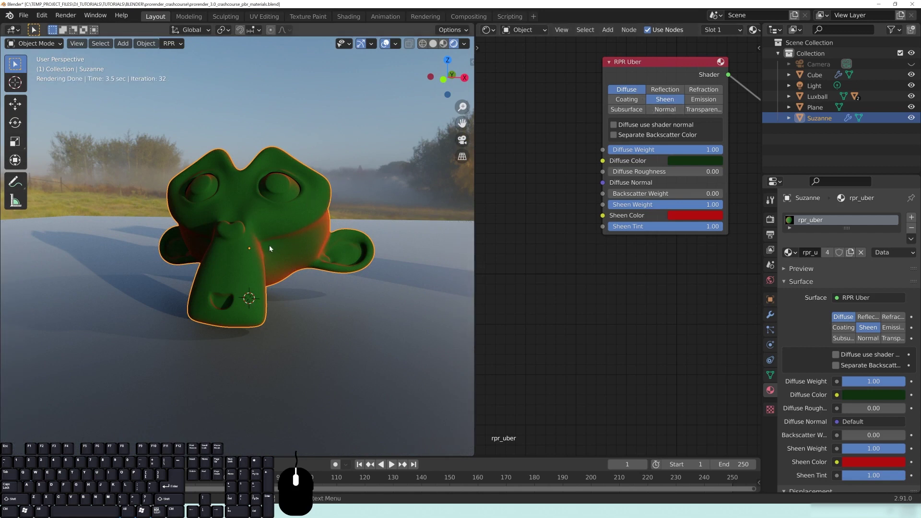
{"action": "middle_click_drag", "start_coordinate": [298, 208], "coordinate": [280, 226]}
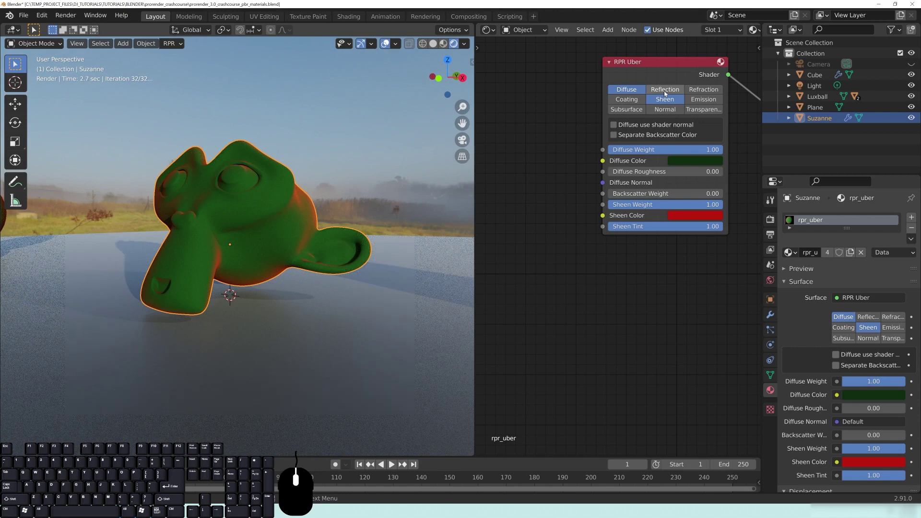
Enable Reflection again, set the Reflection Roughness to 0.2, and inspect Suzanne's sheen from several angles and distances.
{"action": "left_click", "coordinate": [665, 90]}
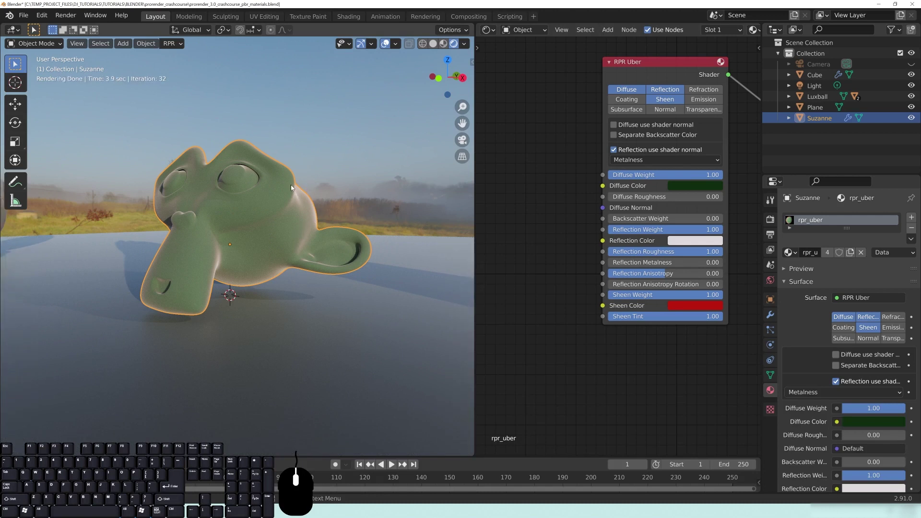
{"action": "left_click", "coordinate": [631, 252]}
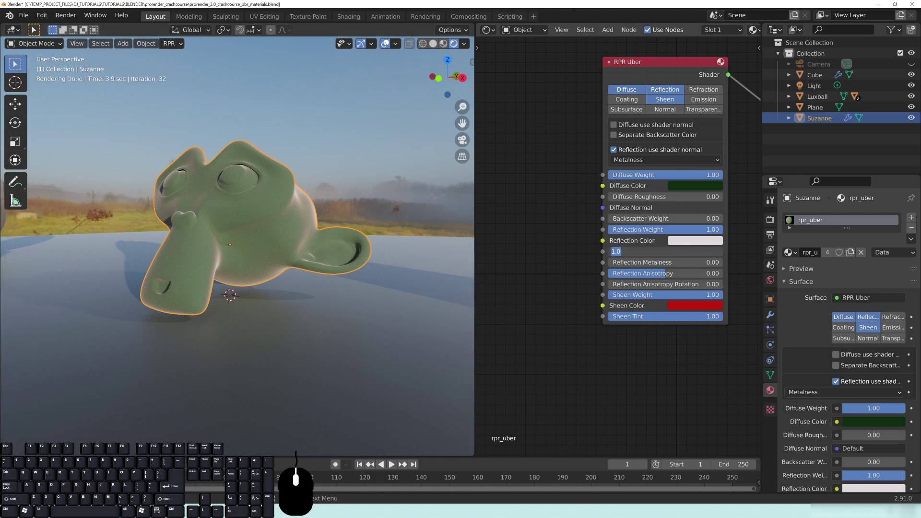
{"action": "type", "text": "0.2"}
{"action": "key", "text": "Return"}
{"action": "middle_click_drag", "start_coordinate": [331, 255], "coordinate": [323, 240]}
{"action": "scroll", "coordinate": [326, 251], "scroll_direction": "up", "scroll_amount": 1}
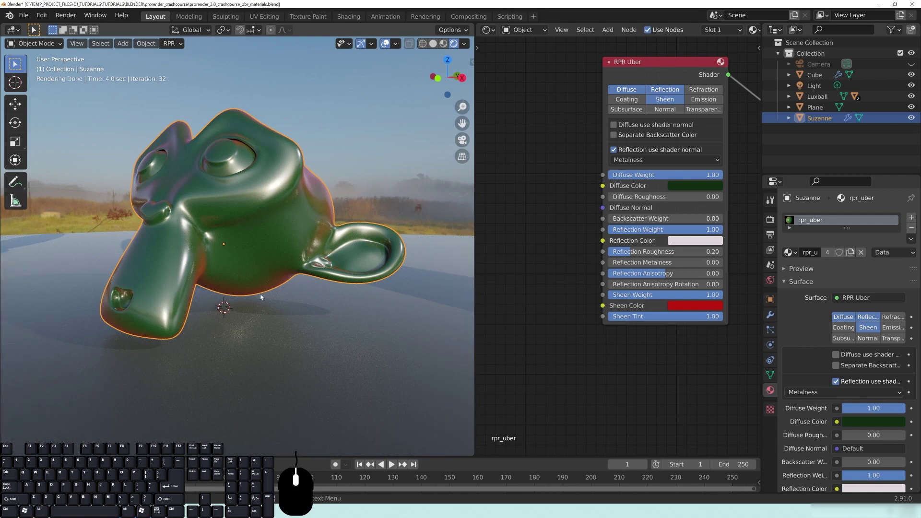
{"action": "middle_click_drag", "start_coordinate": [337, 193], "coordinate": [211, 165]}
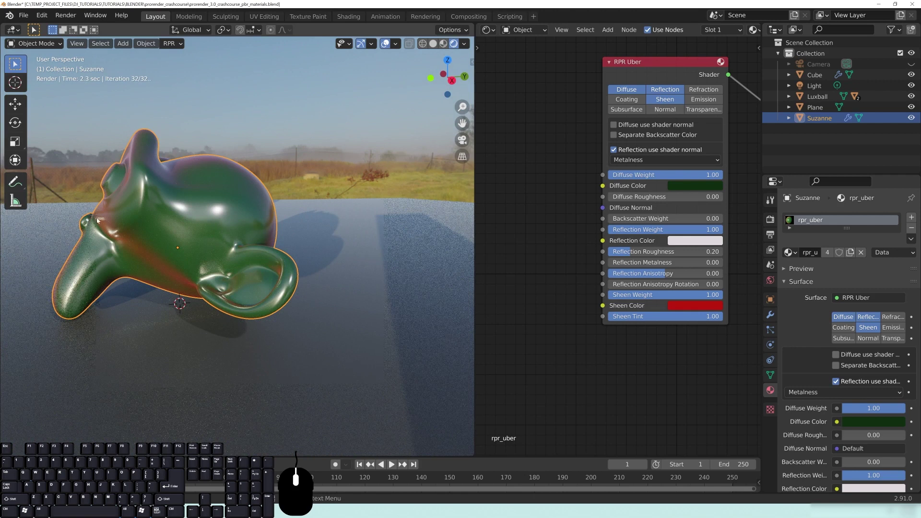
{"action": "middle_click_drag", "start_coordinate": [275, 249], "coordinate": [361, 216]}
{"action": "scroll", "coordinate": [361, 230], "scroll_direction": "down", "scroll_amount": 4}
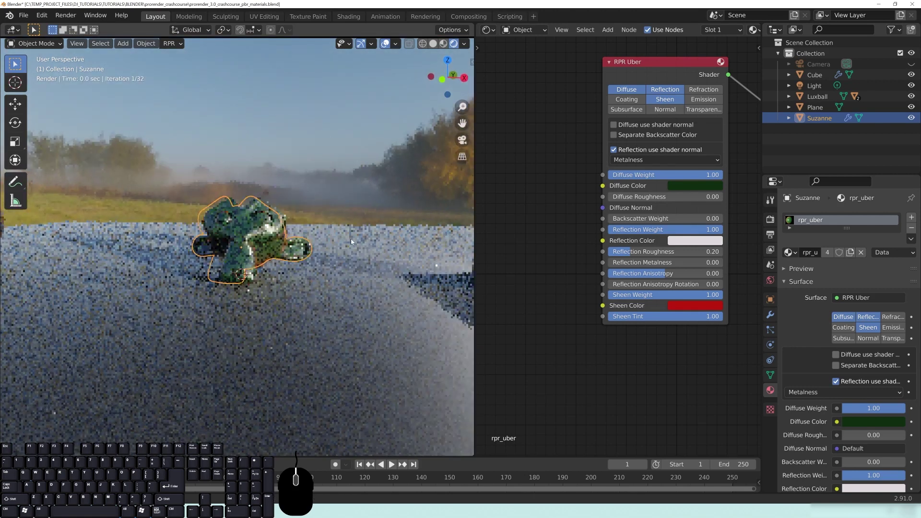
Set the Sheen Tint to 0.5 and examine Suzanne.
{"action": "double_click", "coordinate": [663, 317]}
{"action": "type", "text": ".5"}
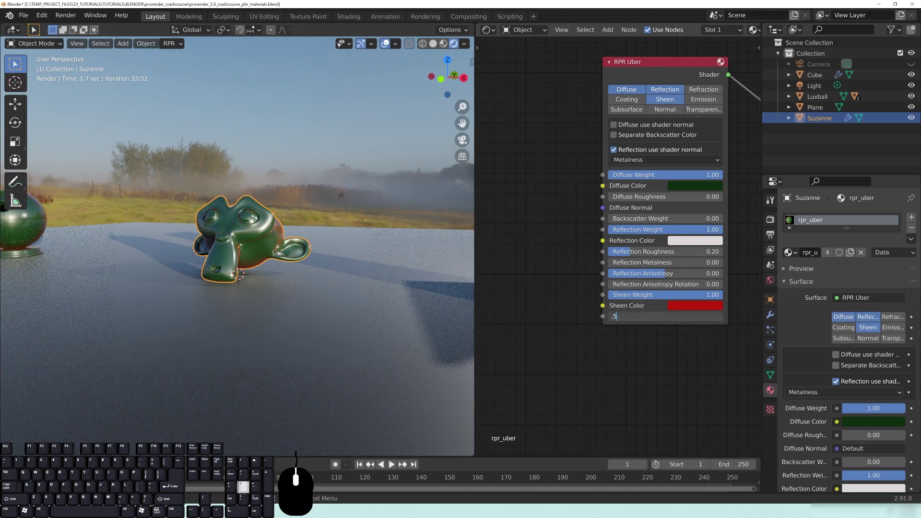
{"action": "key", "text": "Return"}
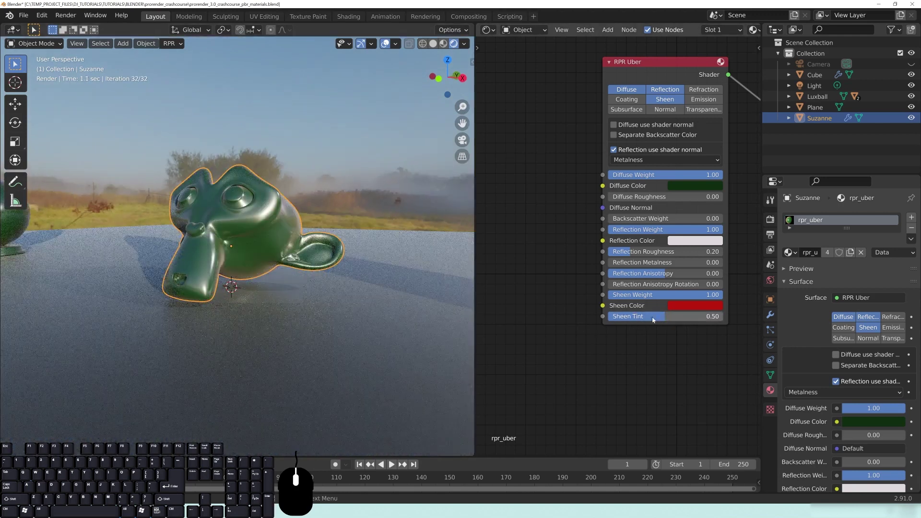
Try a Reflection Weight of 0.5 and settle on 0.1.
{"action": "double_click", "coordinate": [665, 230]}
{"action": "type", "text": ".5"}
{"action": "key", "text": "Return"}
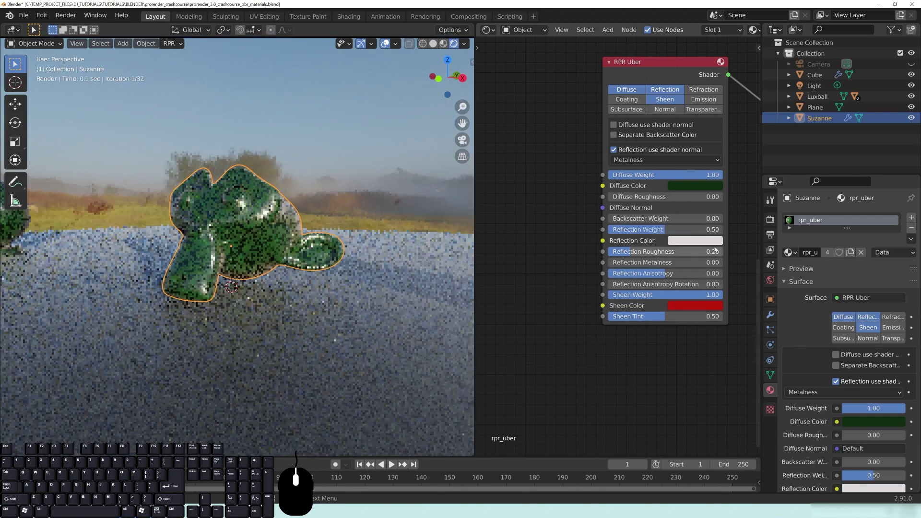
{"action": "double_click", "coordinate": [663, 233]}
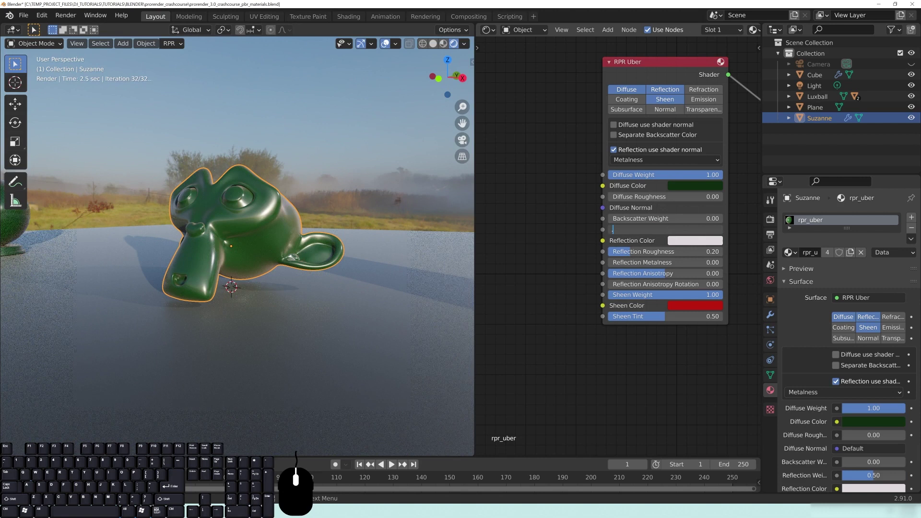
{"action": "key", "text": "Return"}
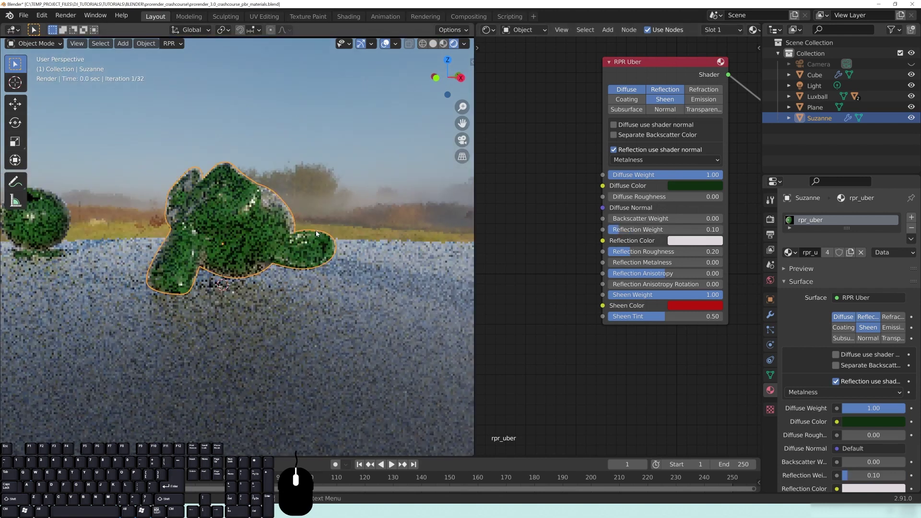
Disable the Sheen component, enable Subsurface instead, and view Suzanne and the cube from several angles.
{"action": "left_click", "coordinate": [665, 99]}
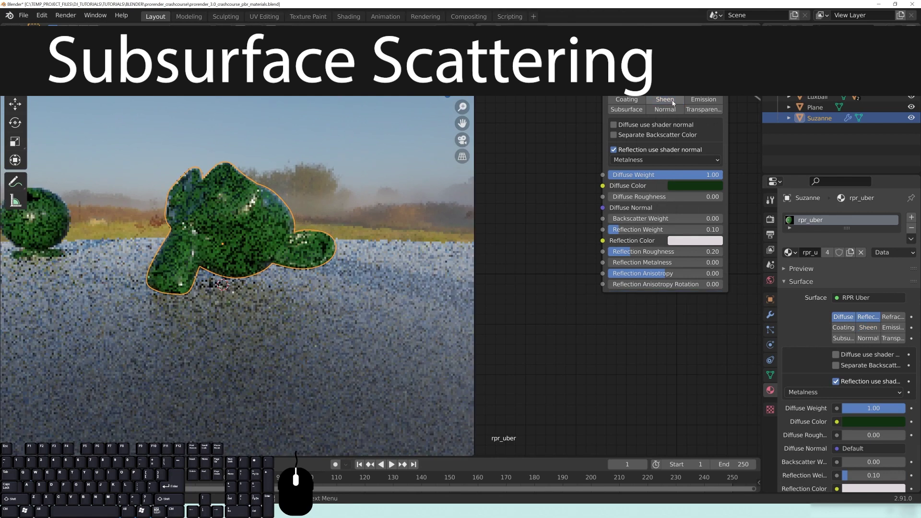
{"action": "left_click", "coordinate": [620, 111]}
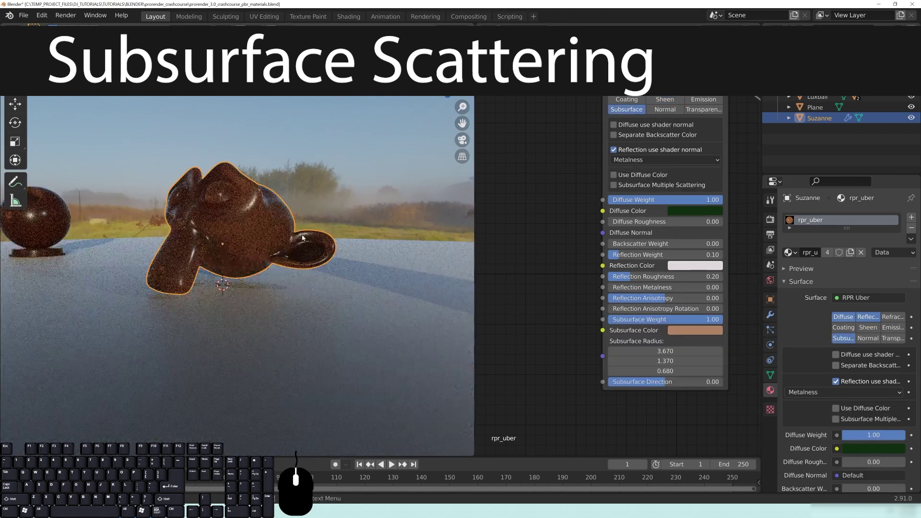
{"action": "middle_click_drag", "start_coordinate": [209, 211], "coordinate": [369, 222]}
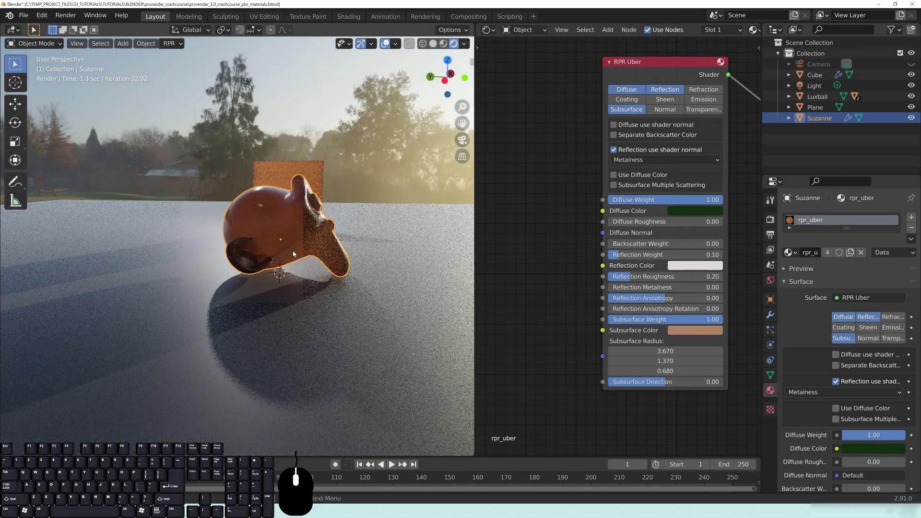
{"action": "middle_click_drag", "start_coordinate": [326, 255], "coordinate": [310, 236]}
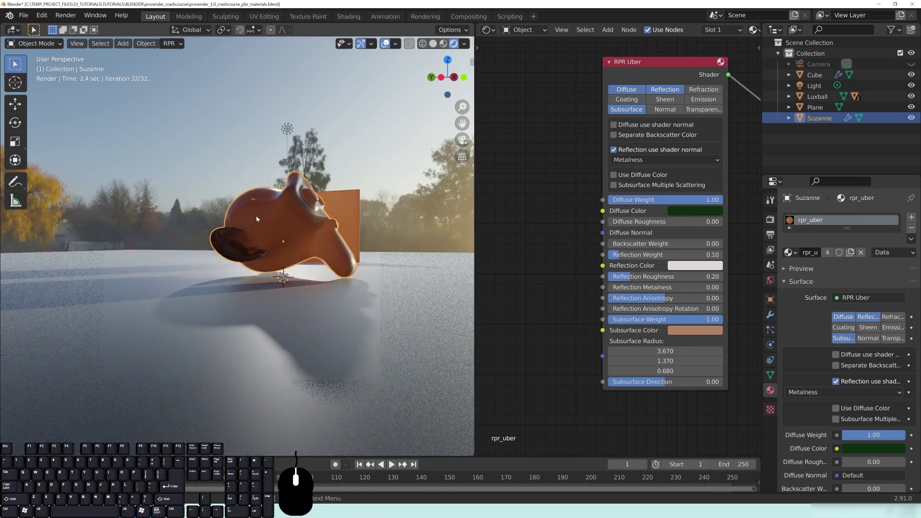
{"action": "middle_click_drag", "start_coordinate": [214, 273], "coordinate": [192, 276]}
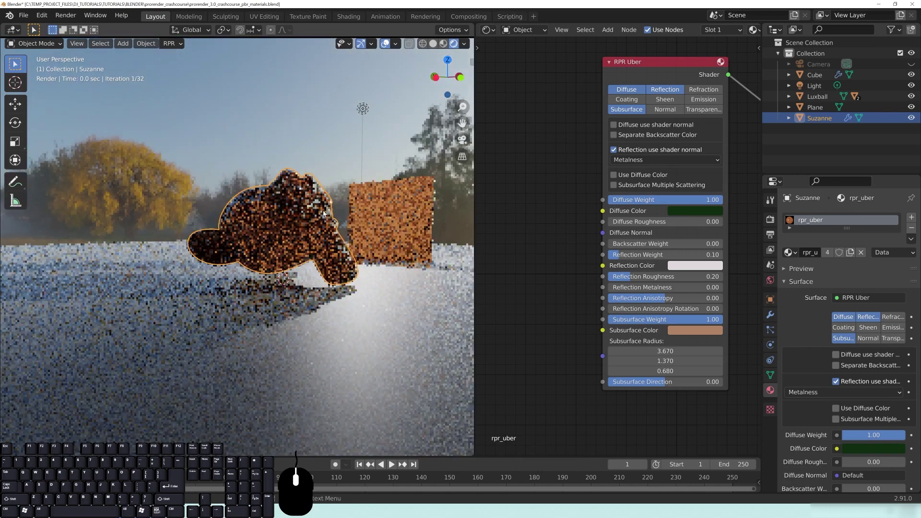
Try a Subsurface Weight of 0.2 and settle on 0.5.
{"action": "left_click", "coordinate": [662, 330]}
{"action": "left_click", "coordinate": [689, 320]}
{"action": "type", "text": ".2"}
{"action": "key", "text": "Return"}
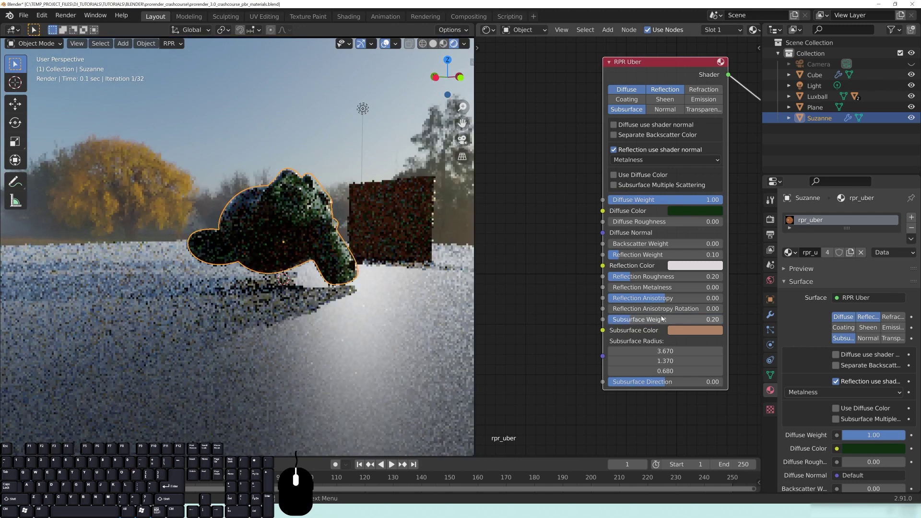
{"action": "left_click", "coordinate": [672, 320]}
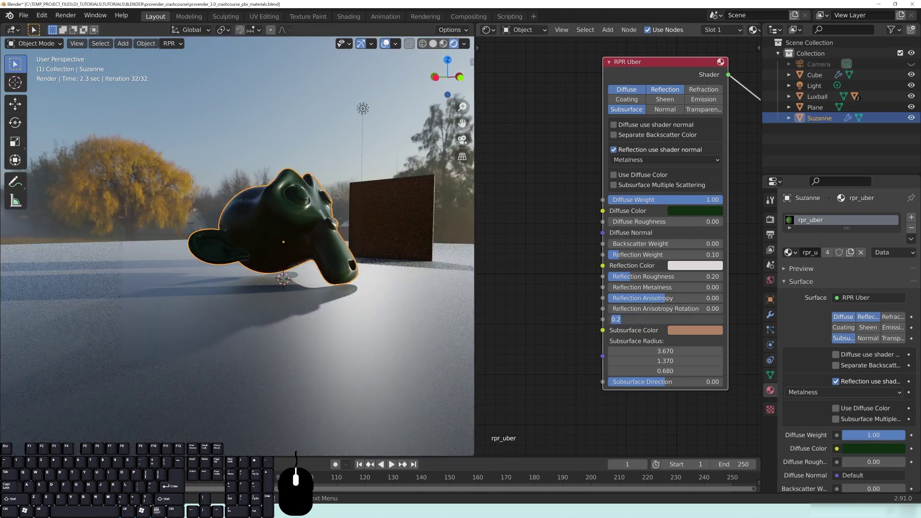
{"action": "type", "text": ".5"}
{"action": "key", "text": "Return"}
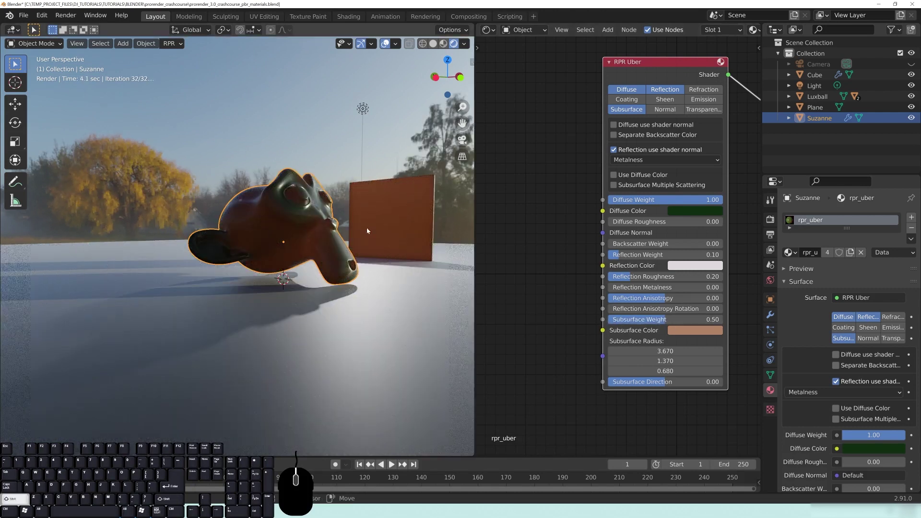
Move the point light down about 3.3 m so that it sits behind the cube.
{"action": "middle_click_drag", "start_coordinate": [368, 228], "coordinate": [316, 224], "text": "shift"}
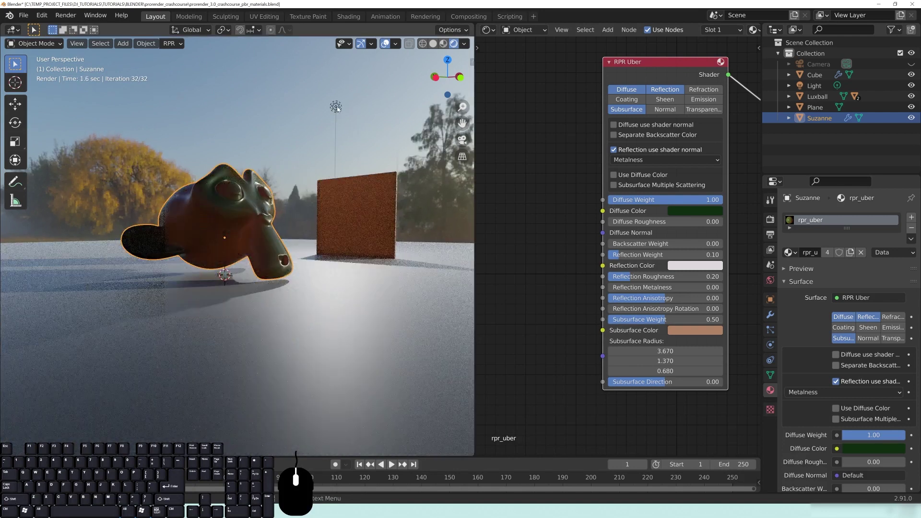
{"action": "left_click", "coordinate": [336, 106]}
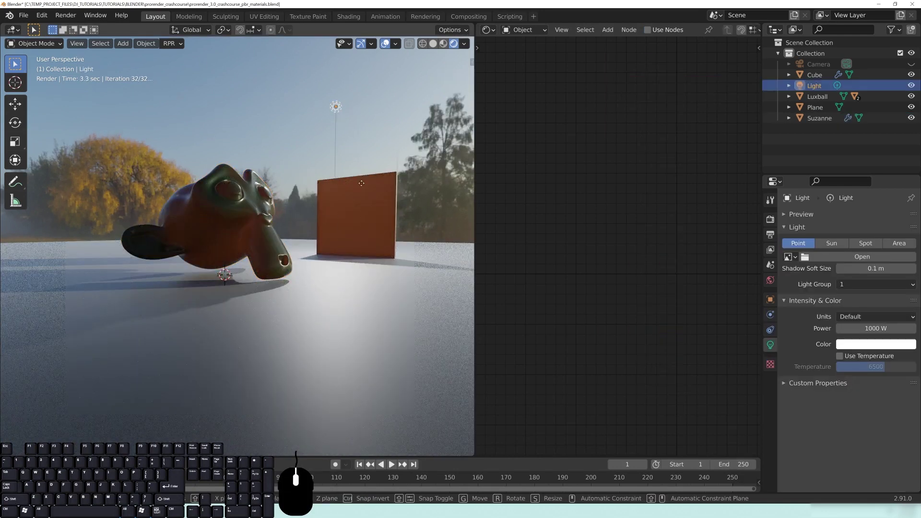
{"action": "key", "text": "g"}
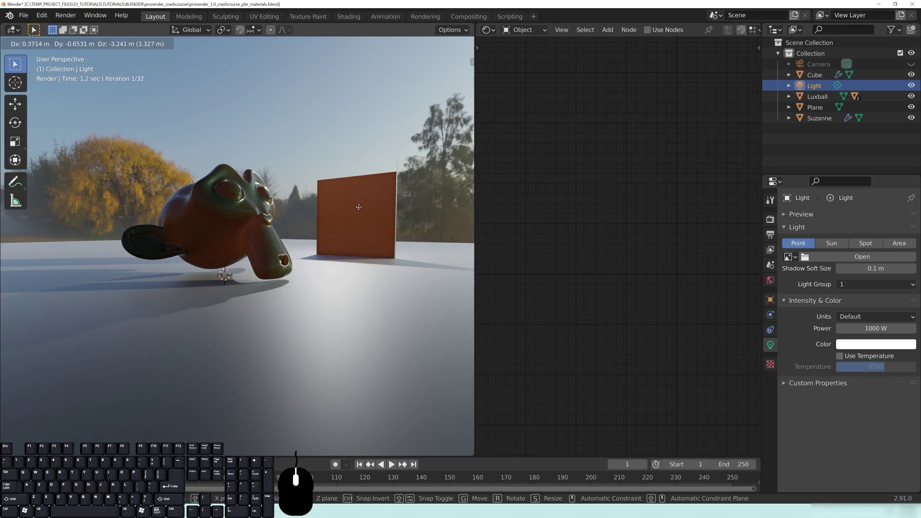
{"action": "left_click", "coordinate": [407, 251]}
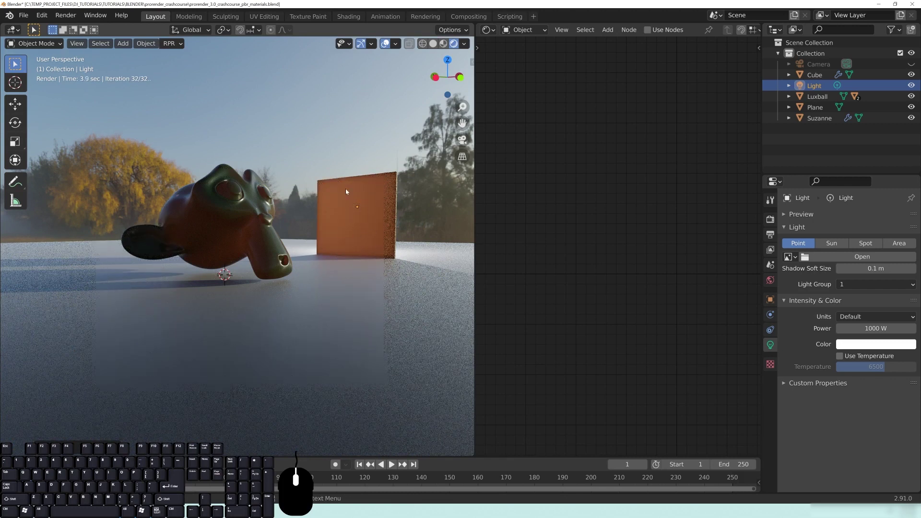
Move the point light about 13.5 m across the scene so that it sits beside the Luxball.
{"action": "middle_click_drag", "start_coordinate": [377, 226], "coordinate": [312, 224]}
{"action": "scroll", "coordinate": [349, 251], "scroll_direction": "down", "scroll_amount": 4}
{"action": "middle_click_drag", "start_coordinate": [349, 251], "coordinate": [388, 227]}
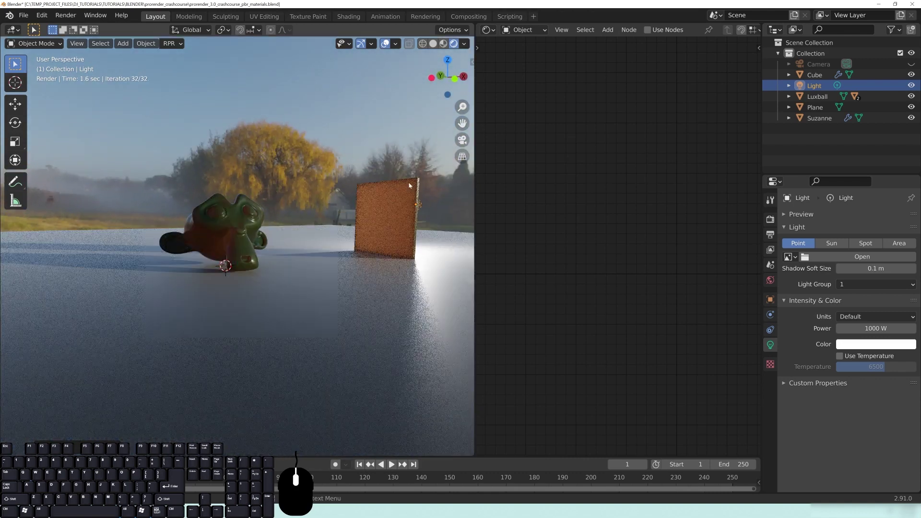
{"action": "middle_click_drag", "start_coordinate": [312, 261], "coordinate": [309, 232]}
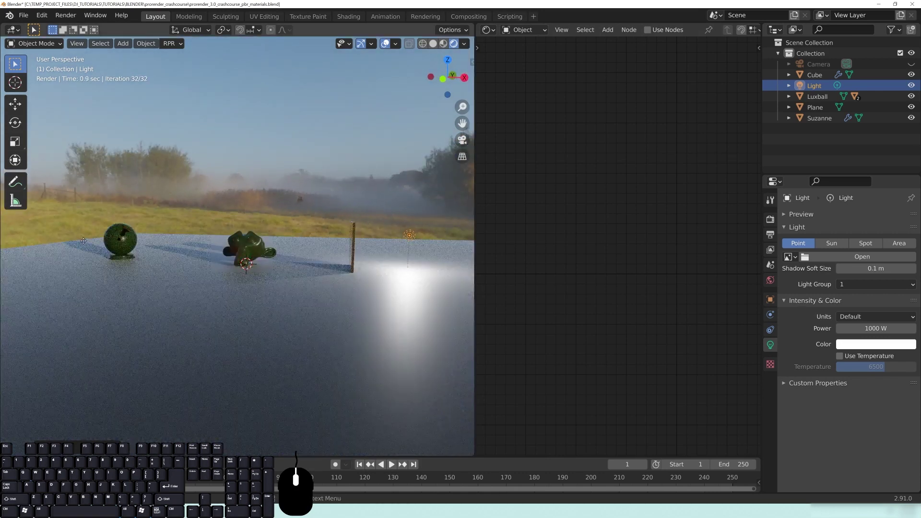
{"action": "key", "text": "g"}
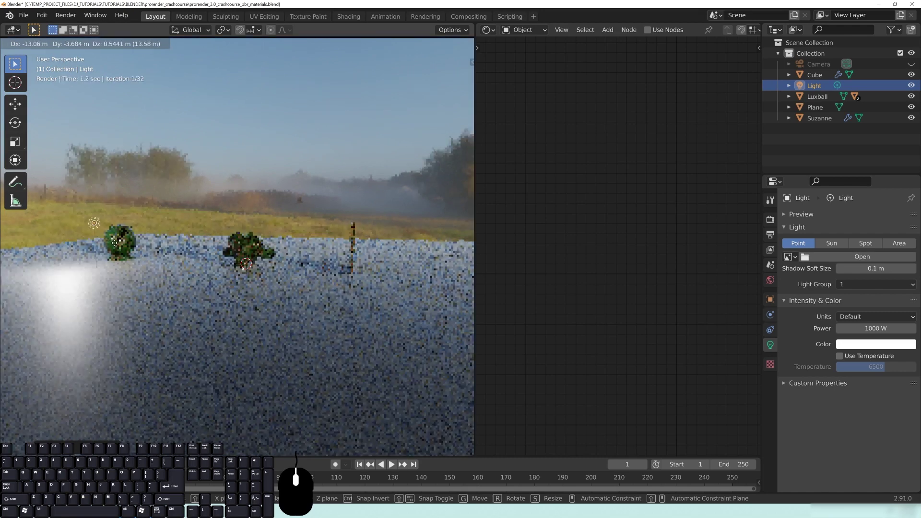
{"action": "left_click", "coordinate": [115, 242]}
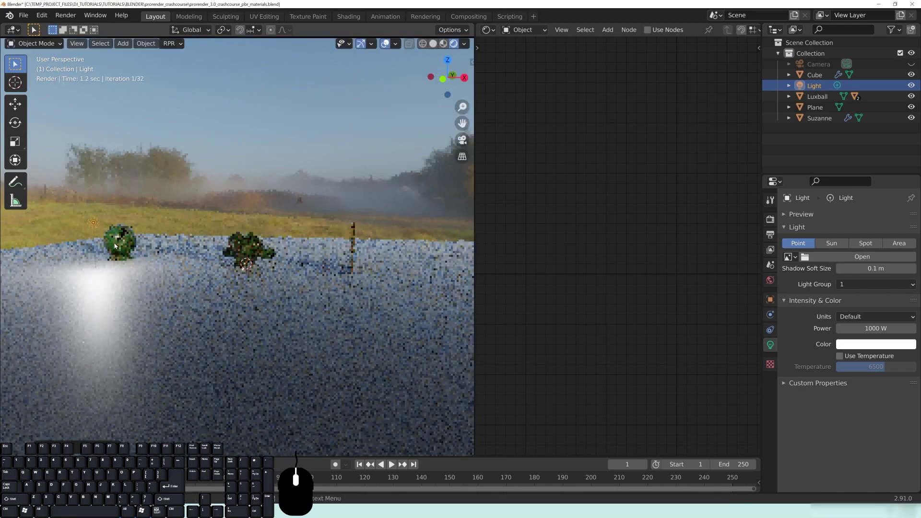
Select the Luxball and examine its subsurface scattering up close from the lit and shadowed sides.
{"action": "left_click", "coordinate": [115, 246]}
{"action": "key", "text": "KP_Decimal"}
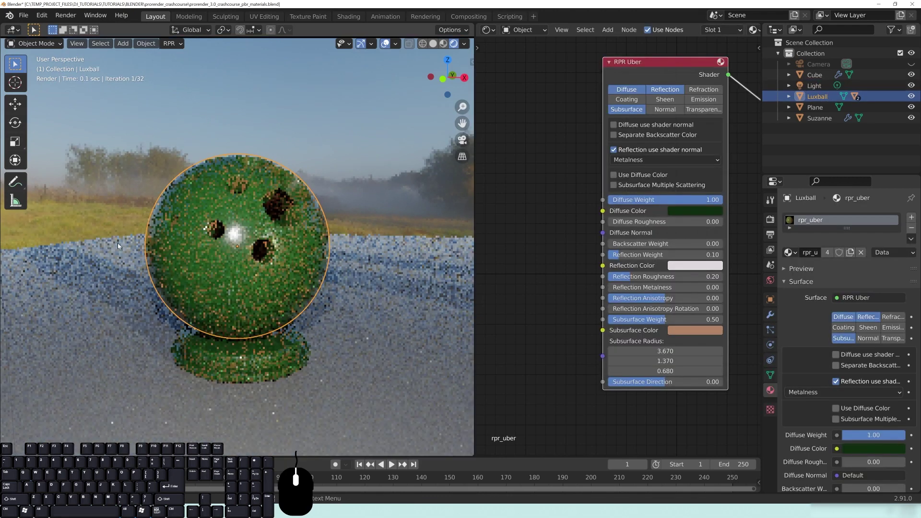
{"action": "middle_click_drag", "start_coordinate": [356, 241], "coordinate": [228, 228]}
{"action": "middle_click_drag", "start_coordinate": [259, 255], "coordinate": [226, 283]}
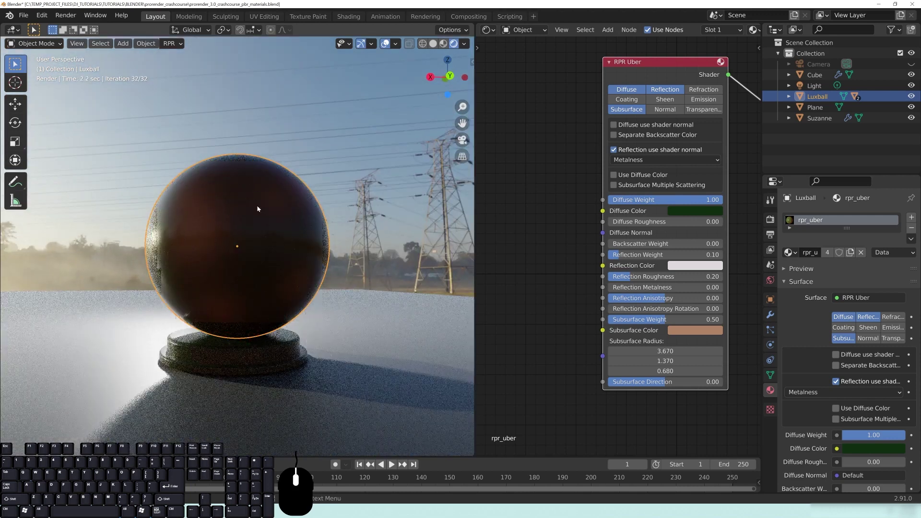
{"action": "middle_click_drag", "start_coordinate": [179, 250], "coordinate": [302, 284]}
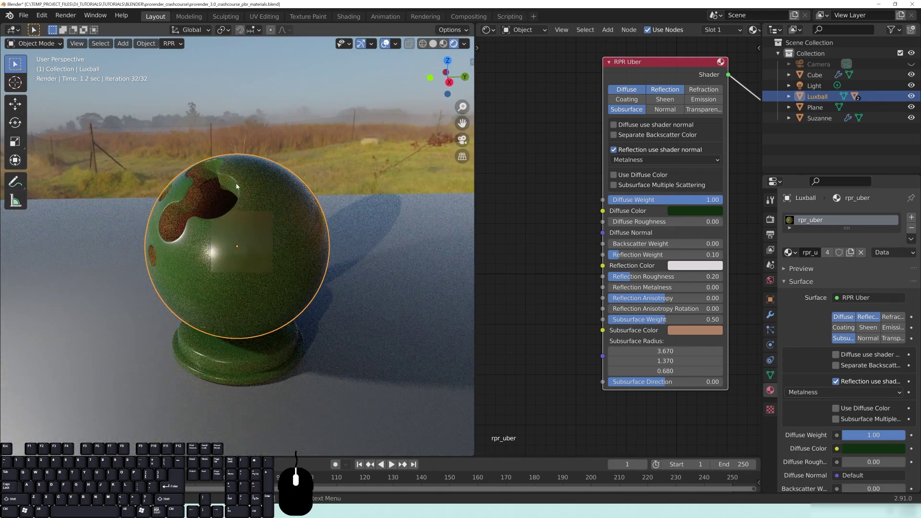
{"action": "middle_click_drag", "start_coordinate": [704, 409], "coordinate": [619, 346]}
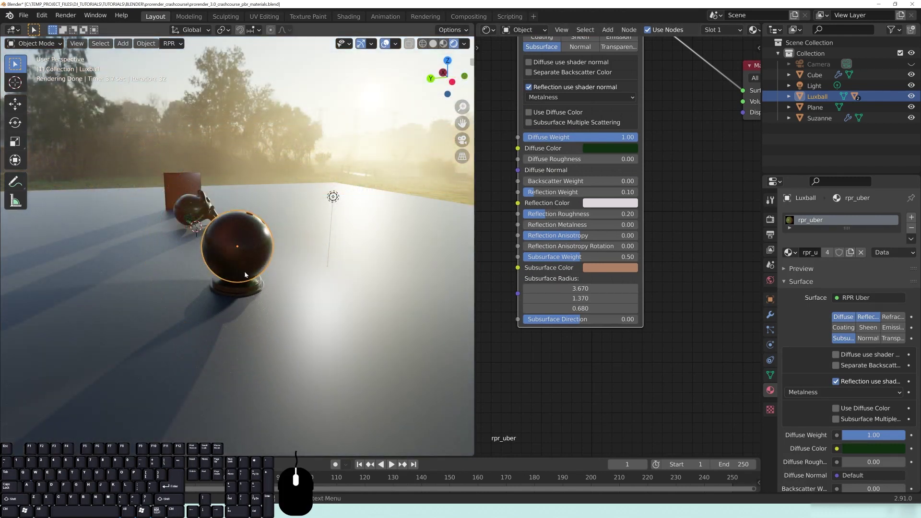
{"action": "scroll", "coordinate": [246, 275], "scroll_direction": "up", "scroll_amount": 1}
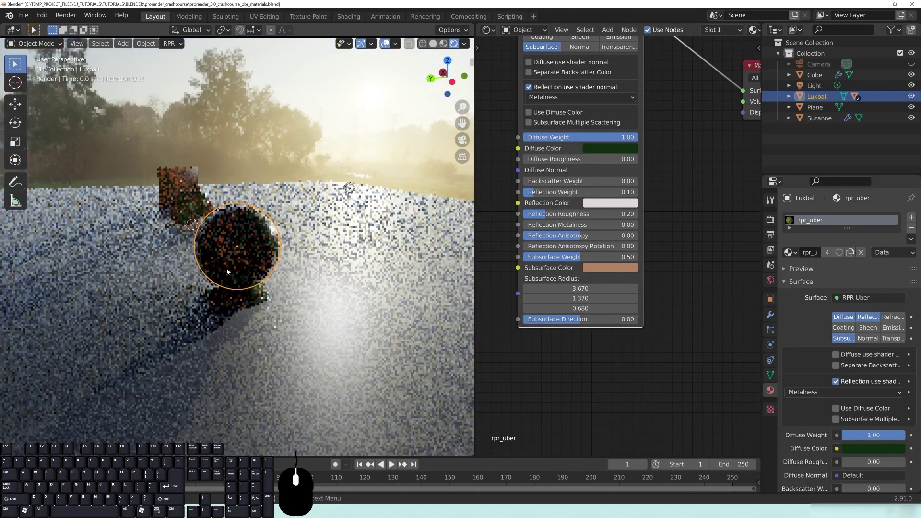
{"action": "middle_click_drag", "start_coordinate": [164, 298], "coordinate": [235, 289]}
{"action": "scroll", "coordinate": [220, 292], "scroll_direction": "up", "scroll_amount": 3}
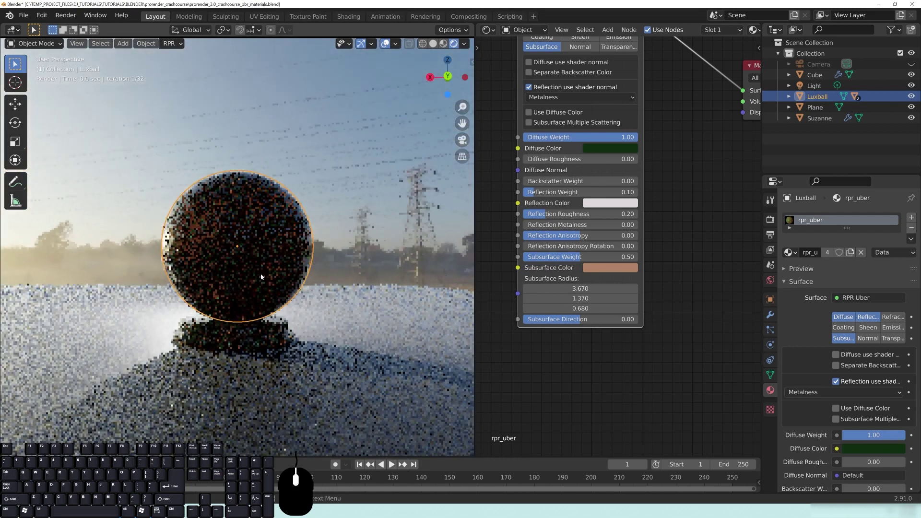
Try Subsurface Direction values of -1 and 1 on the RPR Uber node and return it to 0.
{"action": "left_click", "coordinate": [578, 322]}
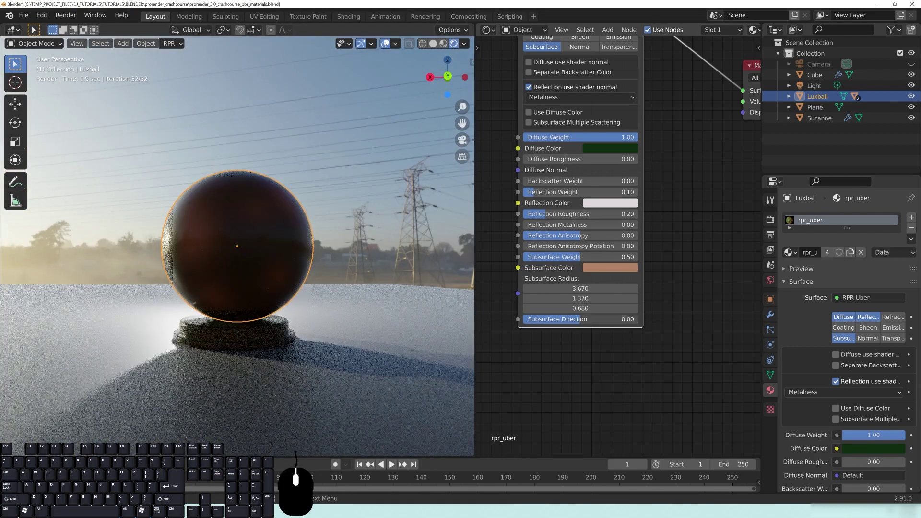
{"action": "left_click_drag", "start_coordinate": [577, 321], "coordinate": [534, 323]}
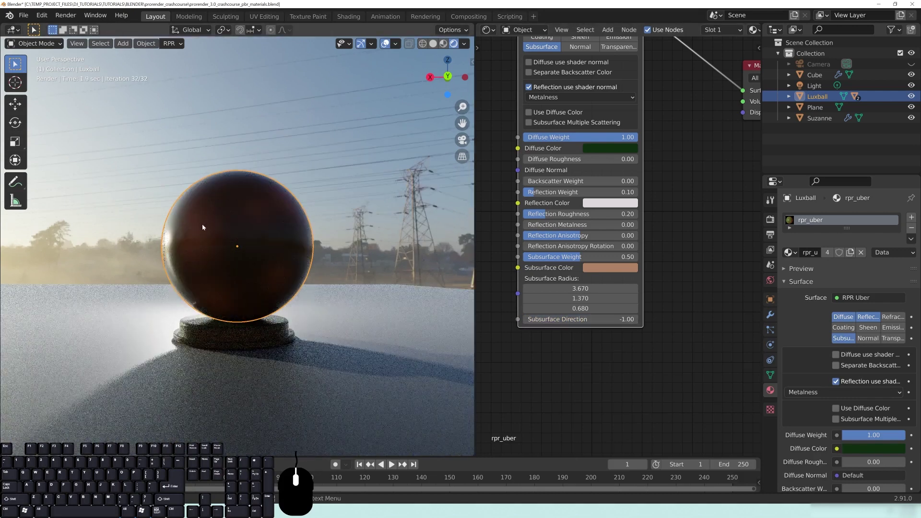
{"action": "left_click", "coordinate": [575, 323]}
{"action": "type", "text": "1"}
{"action": "key", "text": "Return"}
{"action": "left_click", "coordinate": [576, 320]}
{"action": "type", "text": "0"}
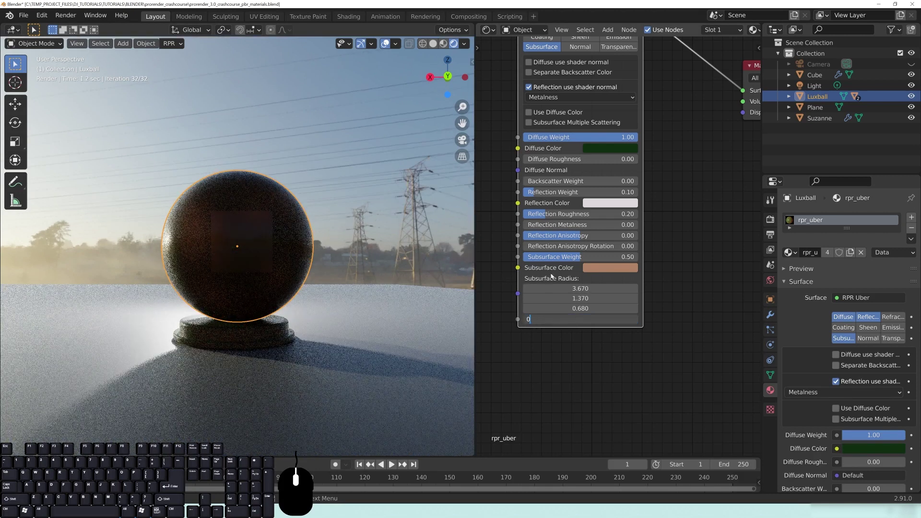
{"action": "key", "text": "Return"}
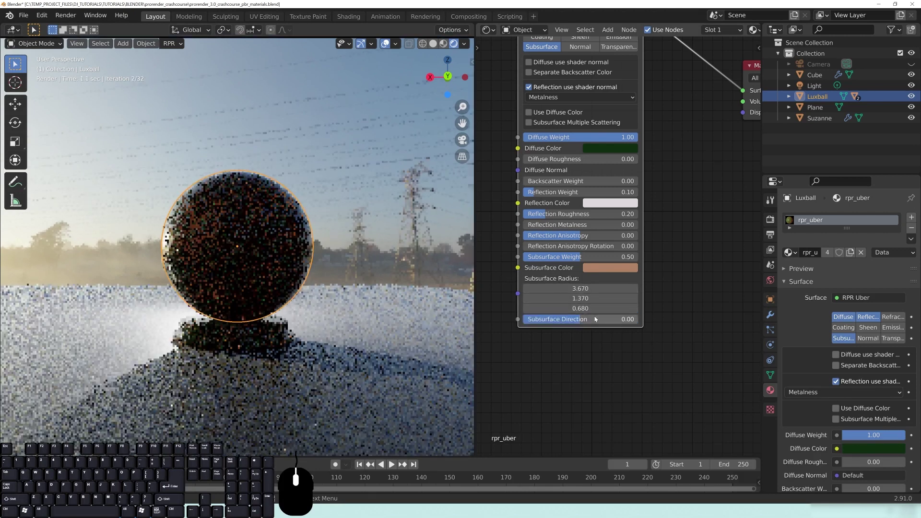
Check the RPR Render Quality options available for the viewport.
{"action": "middle_click_drag", "start_coordinate": [347, 286], "coordinate": [221, 299]}
{"action": "scroll", "coordinate": [306, 259], "scroll_direction": "down", "scroll_amount": 4}
{"action": "middle_click_drag", "start_coordinate": [308, 260], "coordinate": [333, 287]}
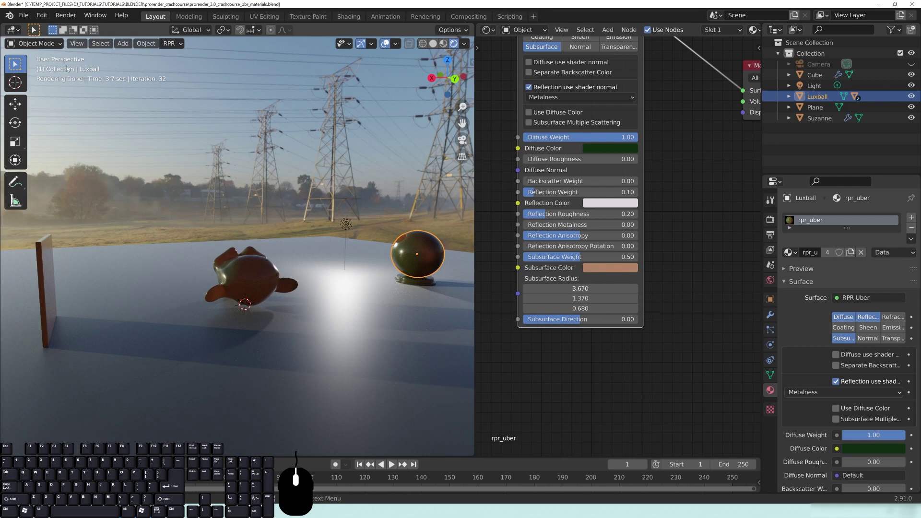
{"action": "left_click", "coordinate": [172, 47]}
{"action": "left_click", "coordinate": [177, 65]}
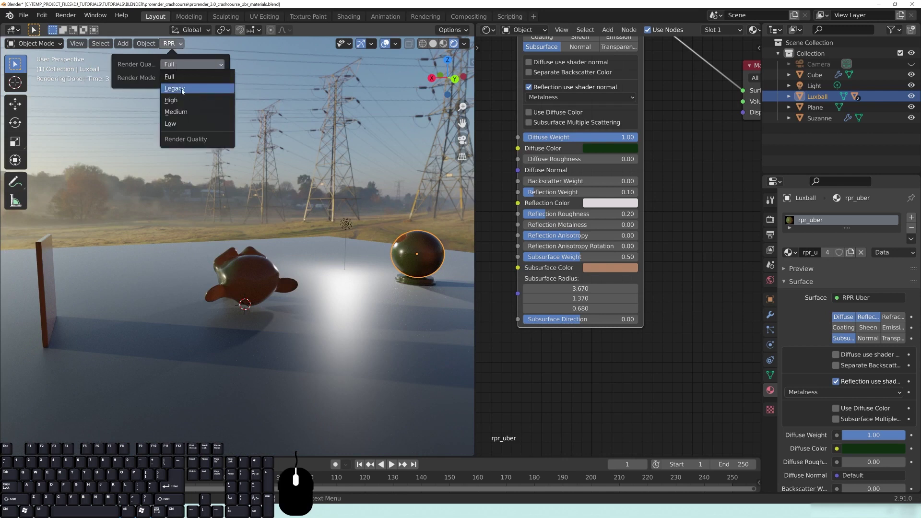
{"action": "left_click", "coordinate": [175, 45]}
Examine the subsurface scattering on the cube, Suzanne and the Luxball from both sides of the scene.
{"action": "middle_click_drag", "start_coordinate": [324, 281], "coordinate": [343, 295]}
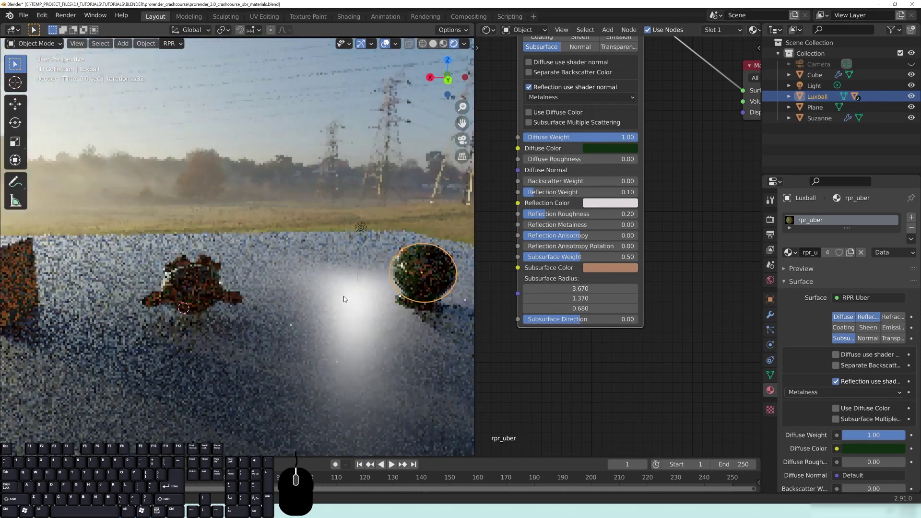
{"action": "scroll", "coordinate": [344, 255], "scroll_direction": "down", "scroll_amount": 2}
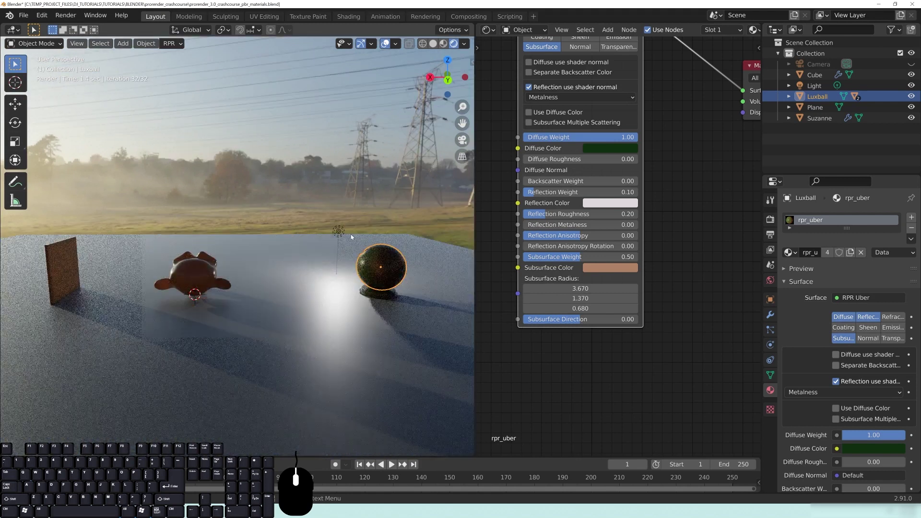
{"action": "scroll", "coordinate": [284, 266], "scroll_direction": "up", "scroll_amount": 2}
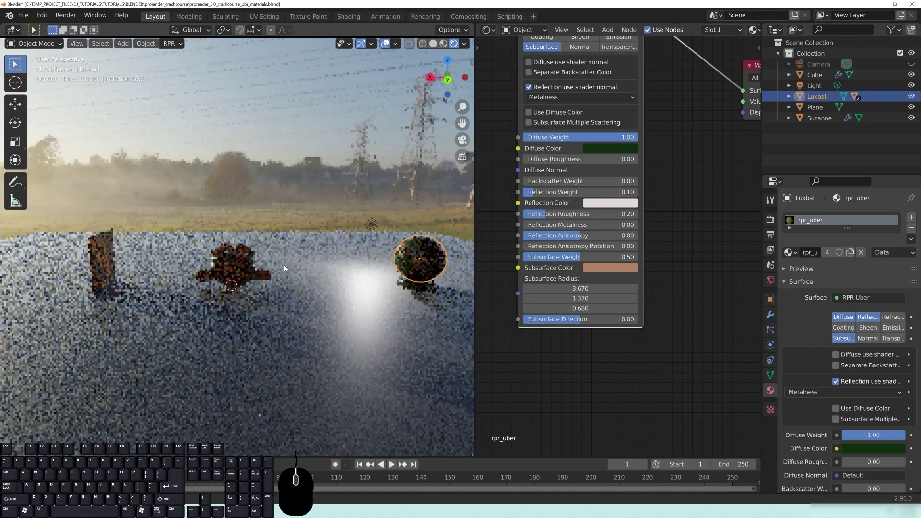
{"action": "middle_click_drag", "start_coordinate": [284, 268], "coordinate": [146, 255]}
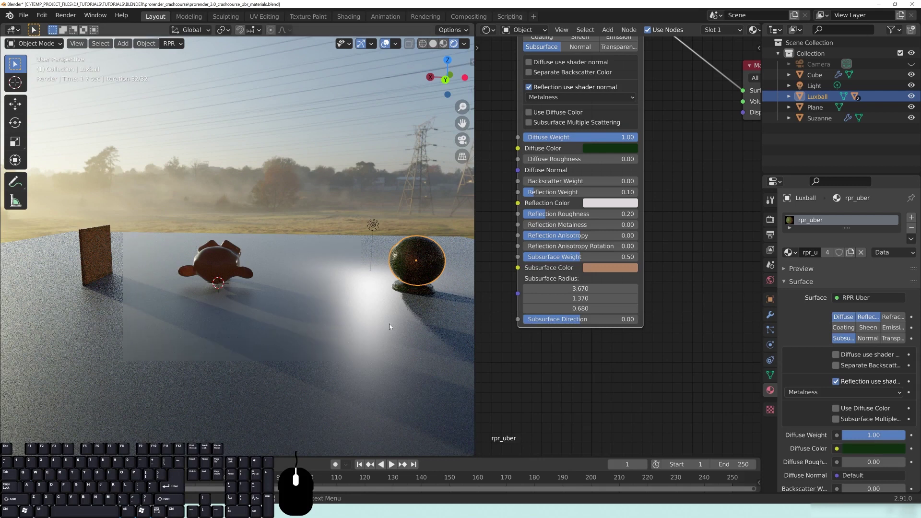
{"action": "middle_click_drag", "start_coordinate": [130, 269], "coordinate": [289, 237]}
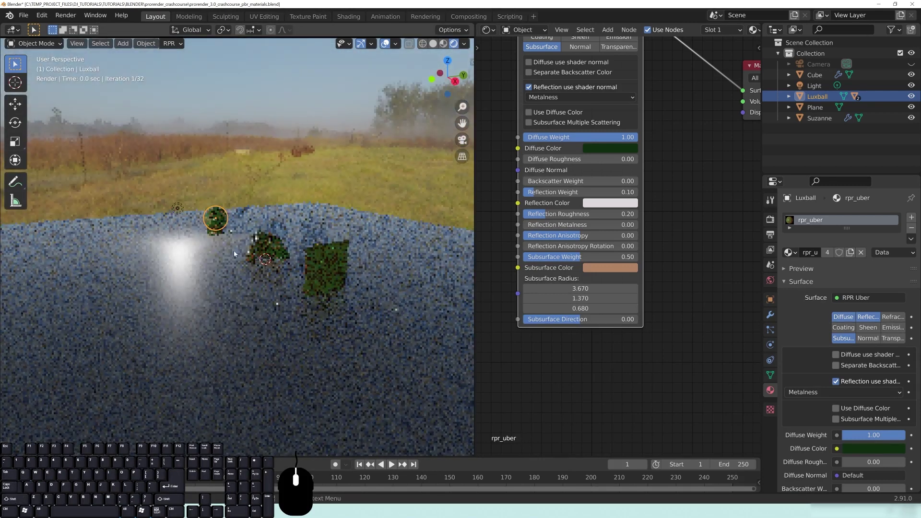
{"action": "middle_click_drag", "start_coordinate": [145, 249], "coordinate": [306, 253]}
{"action": "middle_click_drag", "start_coordinate": [362, 250], "coordinate": [326, 251]}
Disable the Subsurface component of the RPR Uber node and enable Normal instead.
{"action": "middle_click_drag", "start_coordinate": [648, 165], "coordinate": [666, 312]}
{"action": "middle_click_drag", "start_coordinate": [674, 224], "coordinate": [666, 202]}
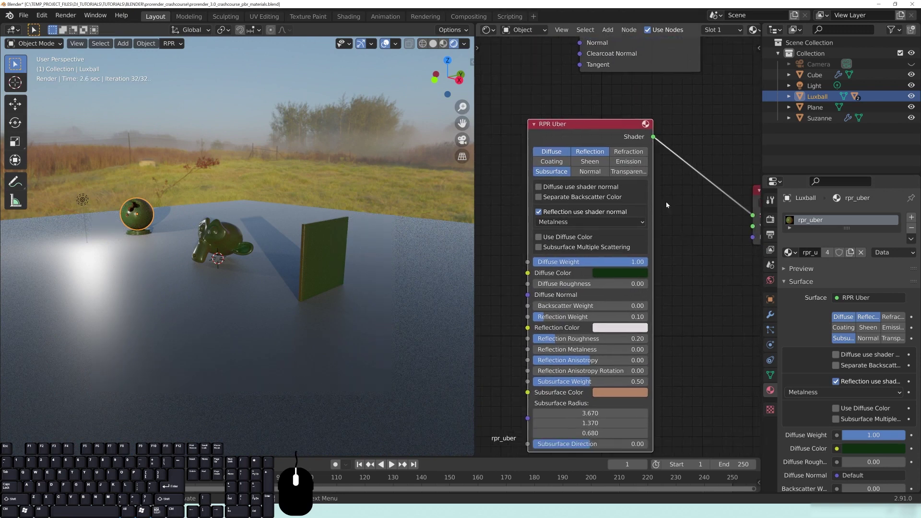
{"action": "left_click", "coordinate": [551, 172]}
{"action": "middle_click_drag", "start_coordinate": [700, 252], "coordinate": [694, 242]}
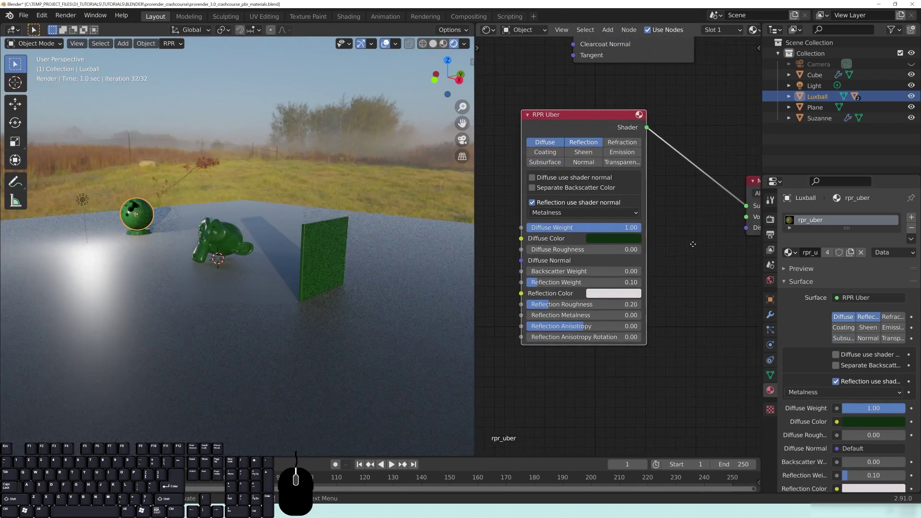
{"action": "left_click", "coordinate": [587, 161]}
{"action": "middle_click_drag", "start_coordinate": [565, 386], "coordinate": [661, 358]}
{"action": "scroll", "coordinate": [645, 351], "scroll_direction": "down", "scroll_amount": 2}
{"action": "middle_click_drag", "start_coordinate": [586, 298], "coordinate": [598, 298]}
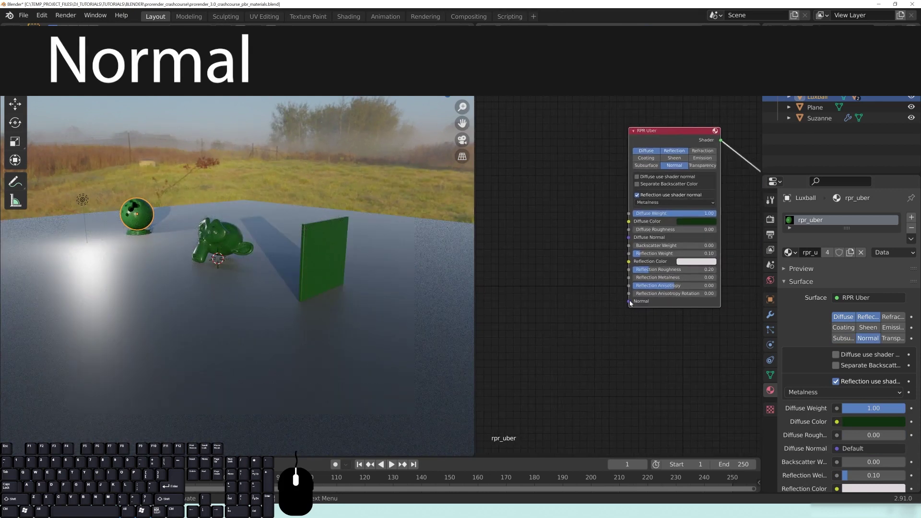
Pull trial links out of the Normal and Diffuse Normal inputs of the RPR Uber node without connecting them.
{"action": "left_click_drag", "start_coordinate": [627, 304], "coordinate": [573, 320]}
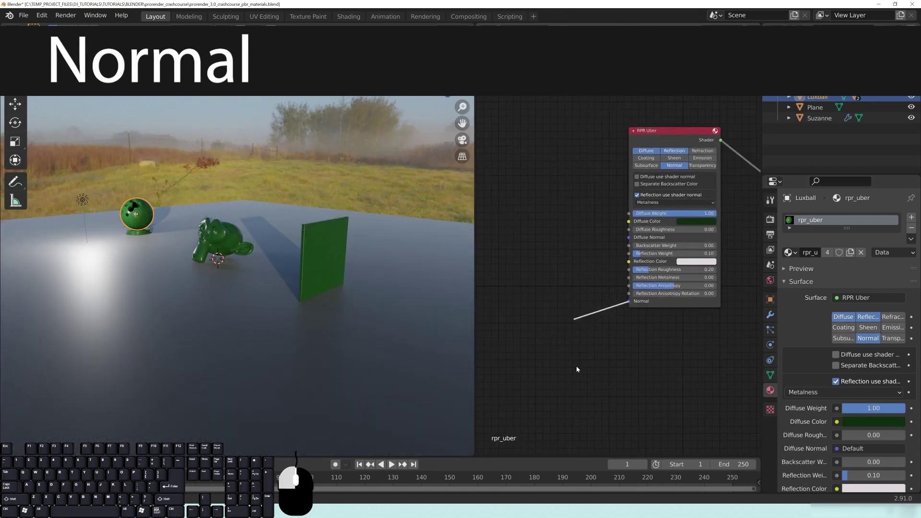
{"action": "mouse_move", "coordinate": [579, 363]}
{"action": "left_mouse_down"}
{"action": "mouse_move", "coordinate": [557, 187]}
{"action": "mouse_move", "coordinate": [566, 385]}
{"action": "mouse_move", "coordinate": [585, 364]}
{"action": "left_mouse_up"}
{"action": "left_click_drag", "start_coordinate": [633, 330], "coordinate": [572, 312]}
{"action": "middle_click_drag", "start_coordinate": [679, 346], "coordinate": [617, 360]}
{"action": "scroll", "coordinate": [625, 352], "scroll_direction": "up", "scroll_amount": 3}
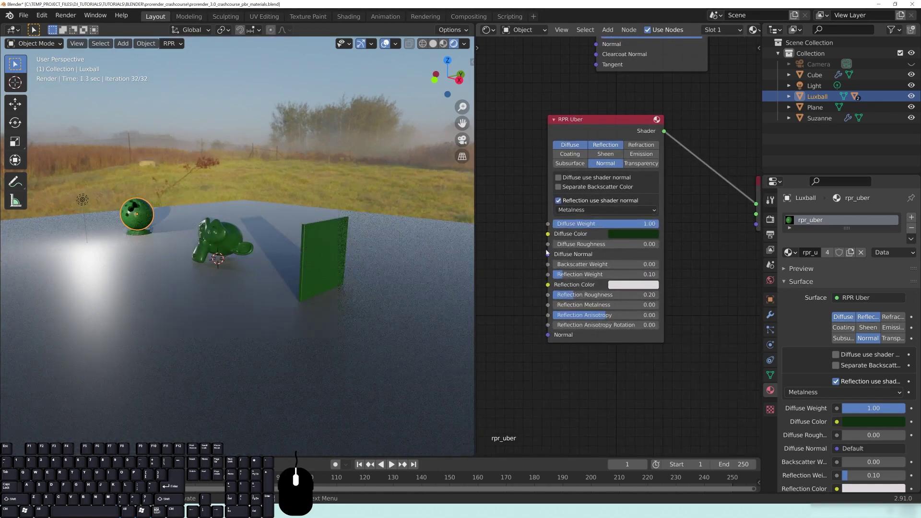
{"action": "left_click_drag", "start_coordinate": [549, 254], "coordinate": [491, 300]}
{"action": "left_click_drag", "start_coordinate": [497, 191], "coordinate": [497, 193]}
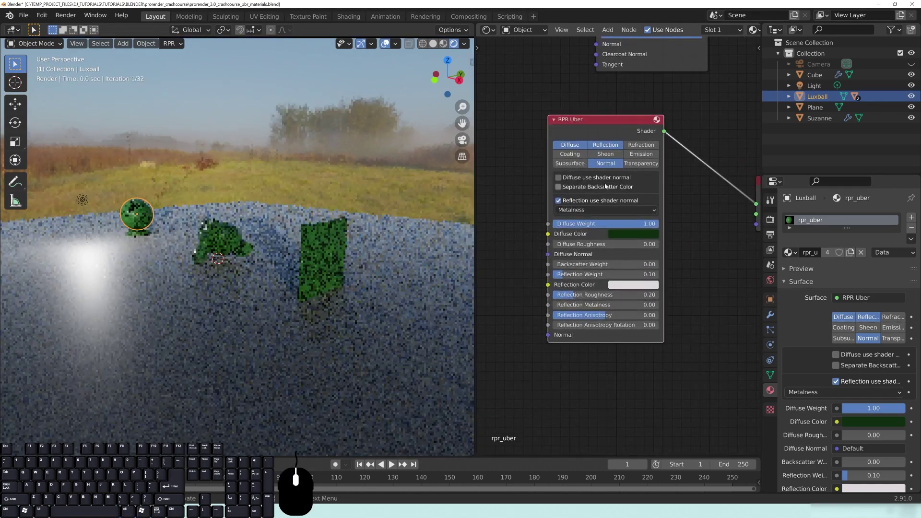
Enable Diffuse use shader normal and pull a trial link out of the shared Normal input.
{"action": "left_click", "coordinate": [559, 177]}
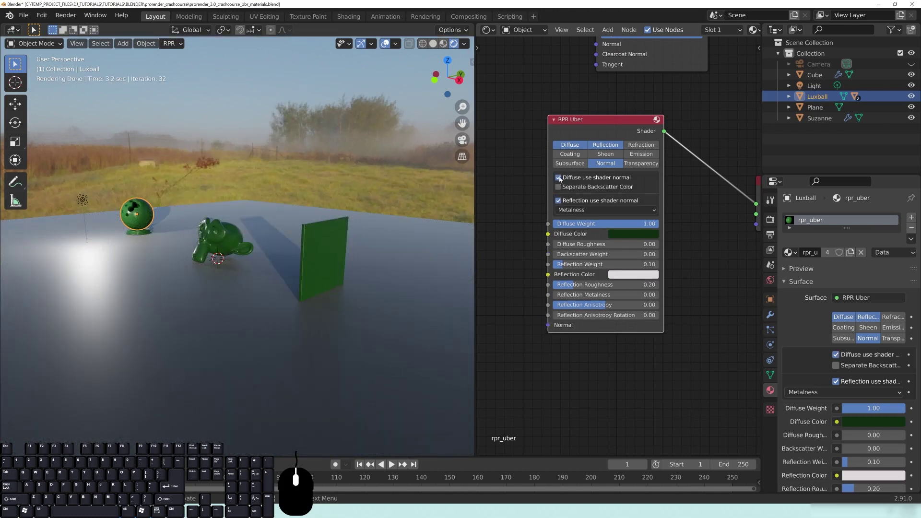
{"action": "left_click", "coordinate": [544, 327]}
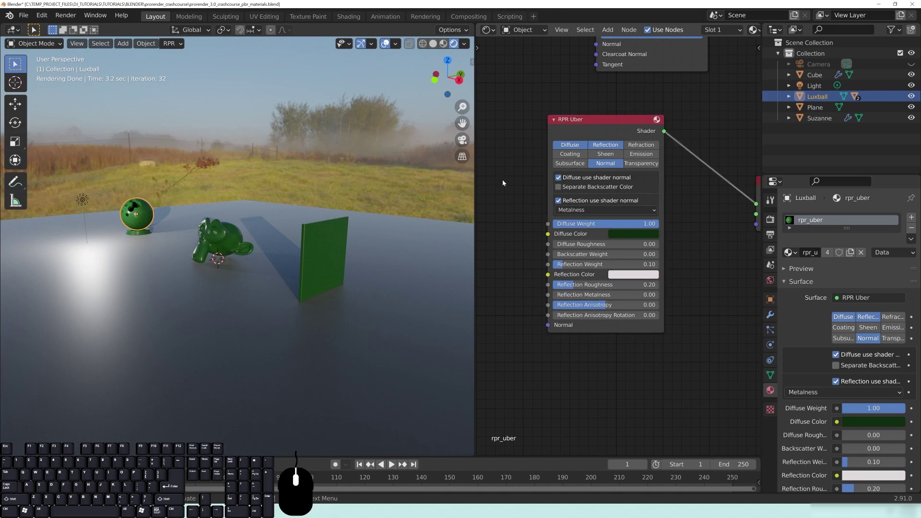
{"action": "left_click_drag", "start_coordinate": [548, 325], "coordinate": [512, 203]}
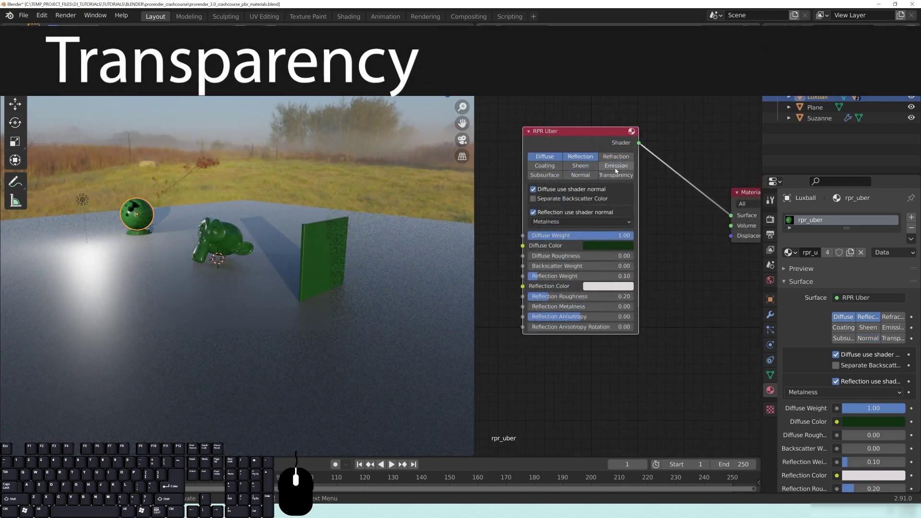
Disable the Reflection and Diffuse components and enable Transparency with a value of 1.00.
{"action": "left_click", "coordinate": [580, 157]}
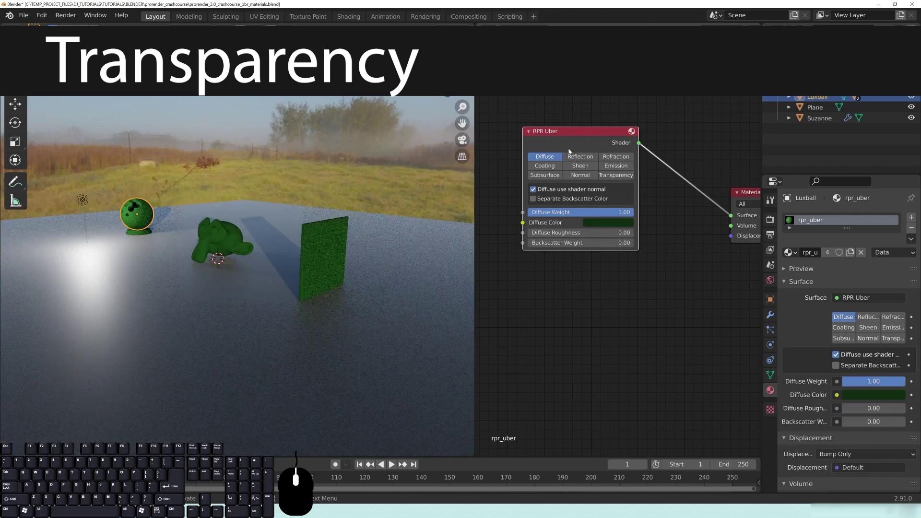
{"action": "left_click", "coordinate": [541, 158]}
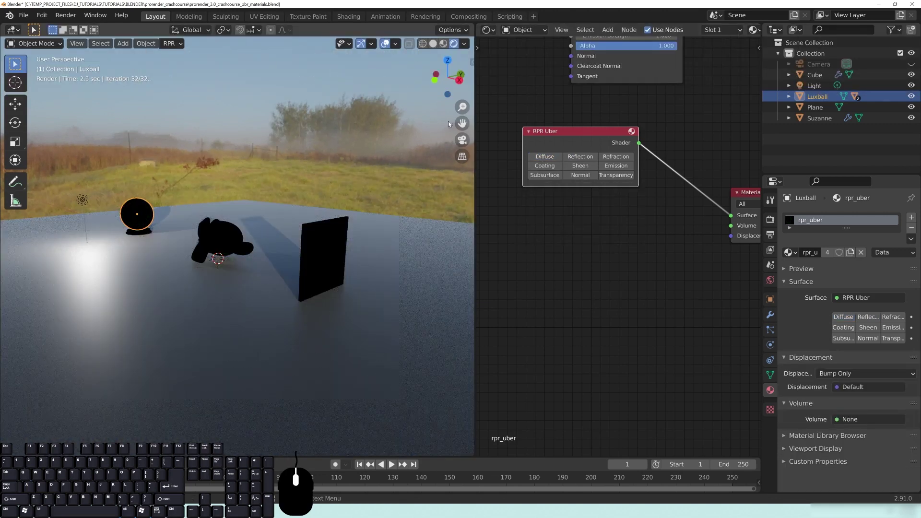
{"action": "left_click", "coordinate": [617, 174]}
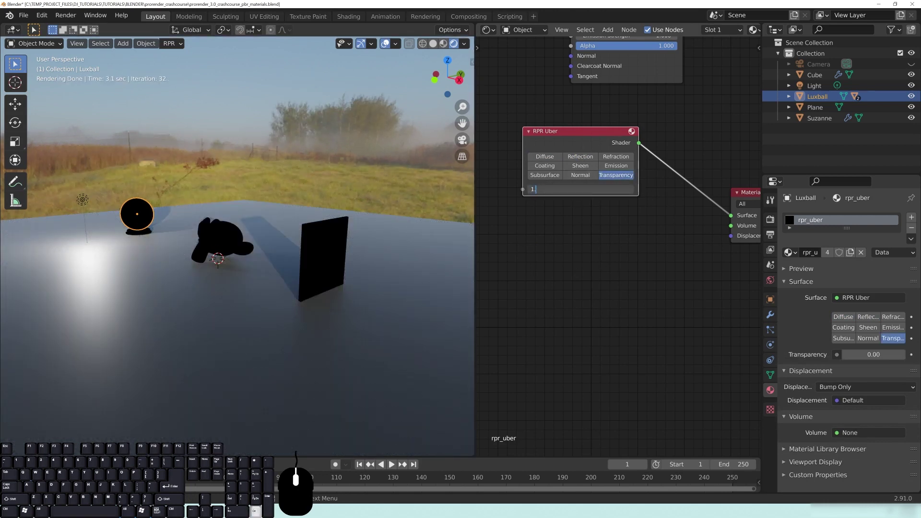
{"action": "type", "text": "1"}
{"action": "key", "text": "Return"}
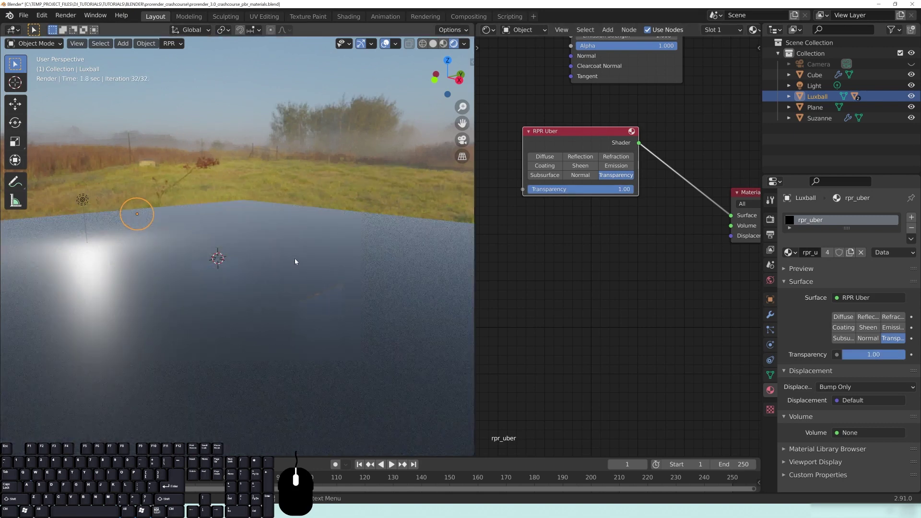
{"action": "middle_click_drag", "start_coordinate": [342, 333], "coordinate": [301, 290]}
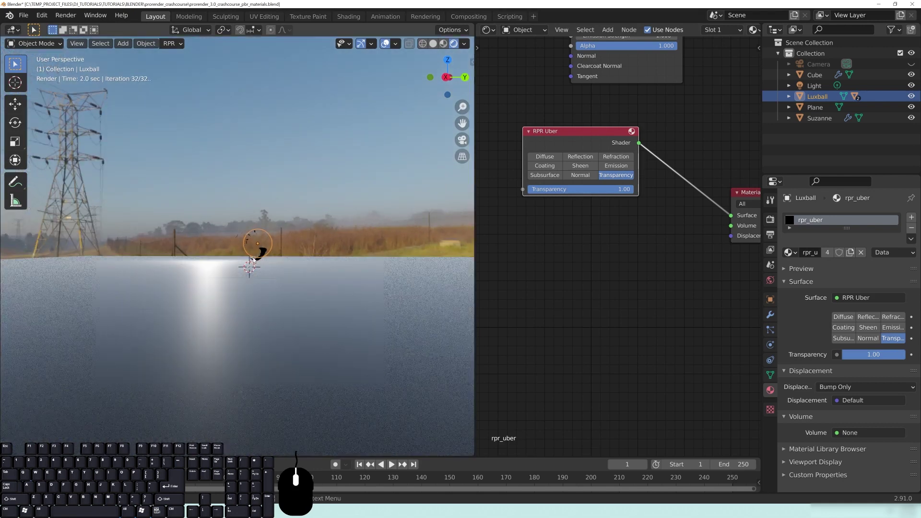
Disable the Transparency component of the RPR Uber node and enable Emission instead.
{"action": "middle_click_drag", "start_coordinate": [234, 243], "coordinate": [305, 285]}
{"action": "scroll", "coordinate": [258, 258], "scroll_direction": "down", "scroll_amount": 3}
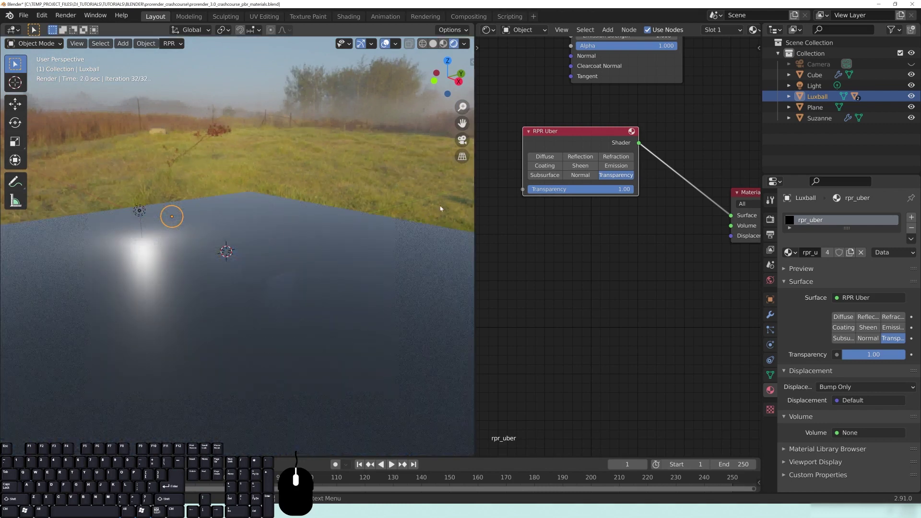
{"action": "left_click", "coordinate": [622, 178]}
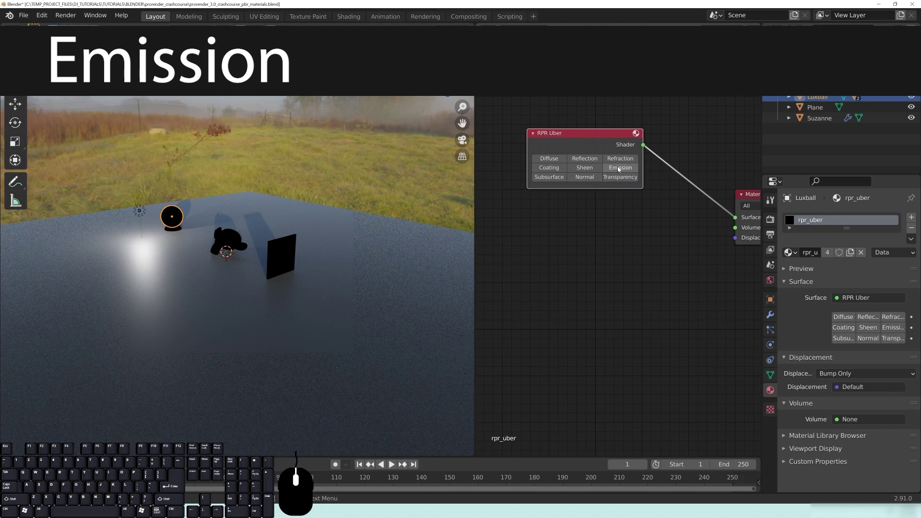
{"action": "left_click", "coordinate": [619, 168]}
{"action": "middle_click_drag", "start_coordinate": [316, 315], "coordinate": [379, 287]}
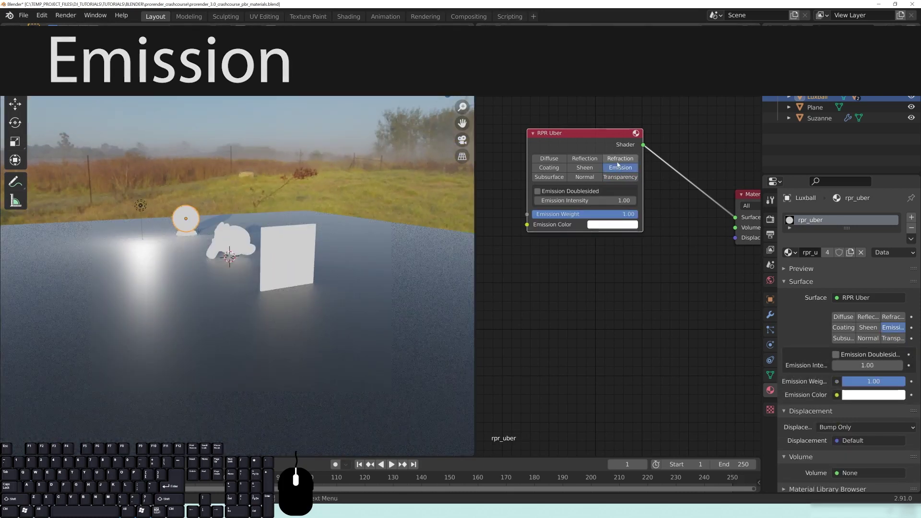
Toggle Emission Doublesided on and back off, and try an Emission Intensity of 10 on the RPR Uber node.
{"action": "left_click", "coordinate": [538, 192]}
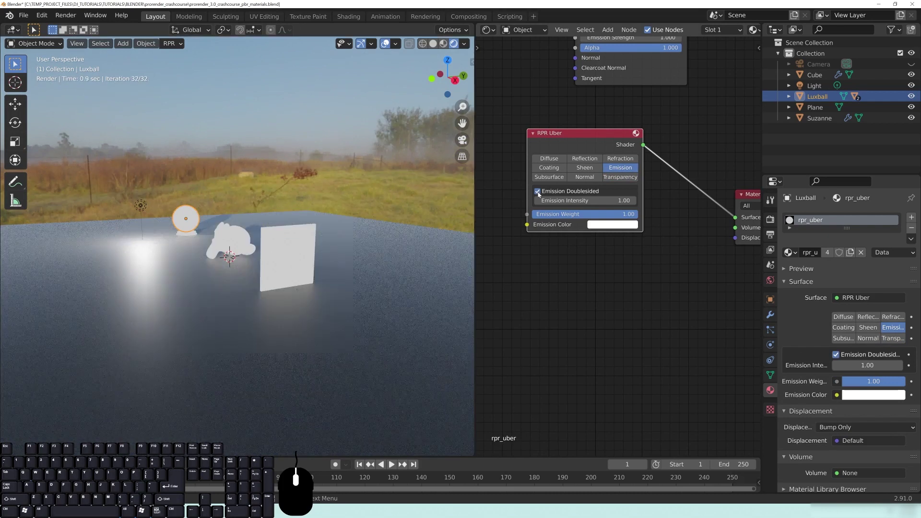
{"action": "left_click", "coordinate": [538, 191]}
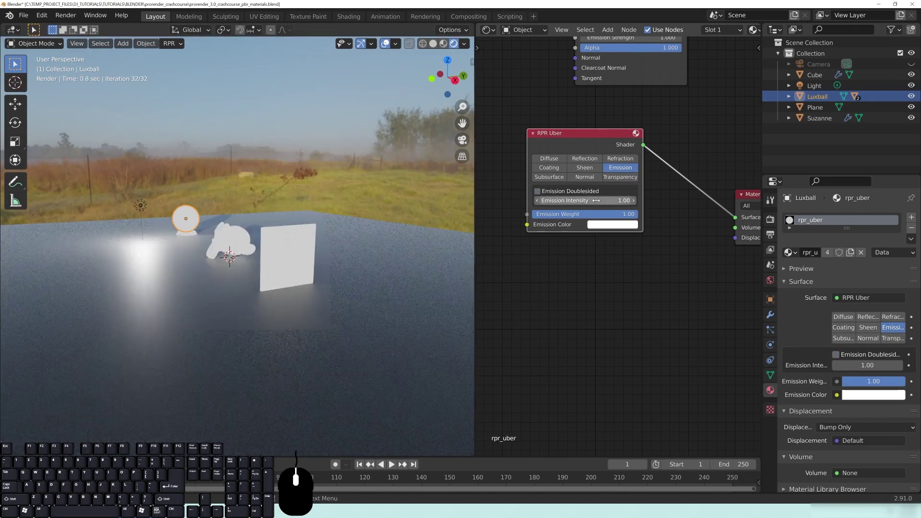
{"action": "left_click", "coordinate": [588, 199]}
{"action": "type", "text": "10"}
{"action": "key", "text": "Return"}
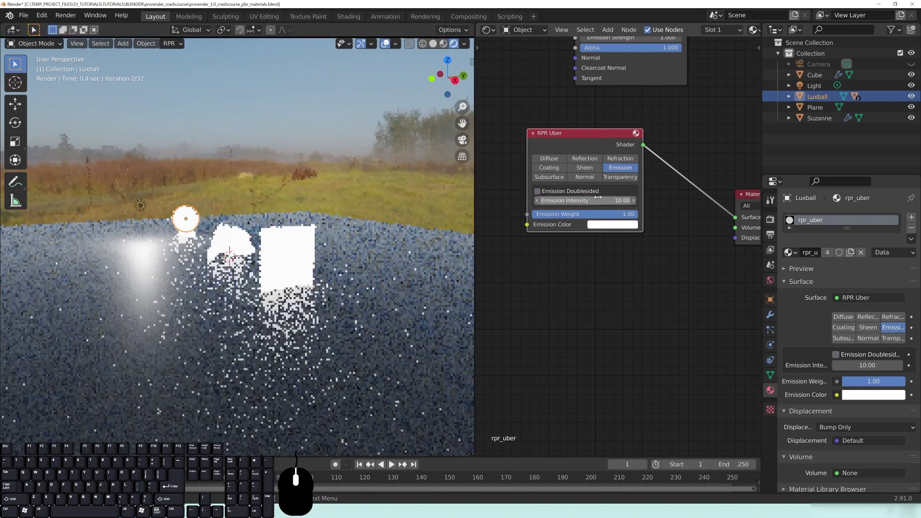
Set the Emission Intensity of the RPR Uber node to 50.
{"action": "left_click", "coordinate": [589, 200]}
{"action": "type", "text": "50"}
{"action": "key", "text": "Return"}
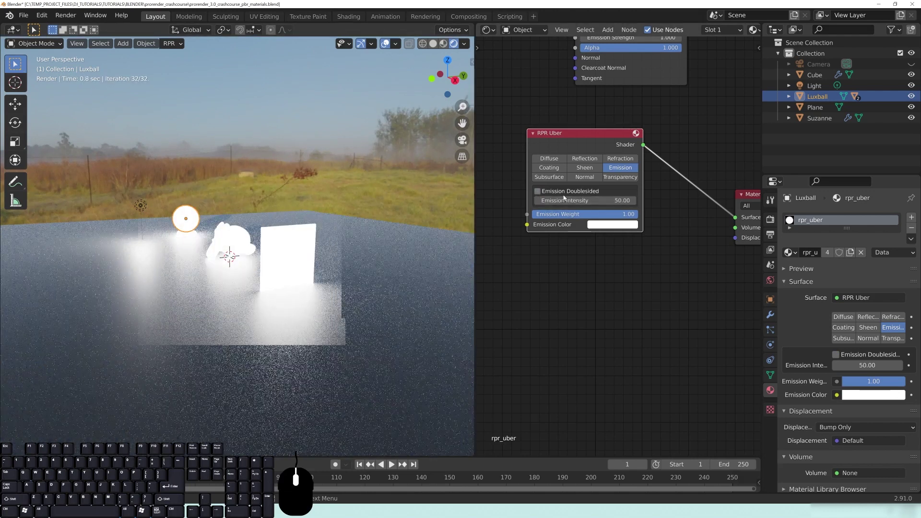